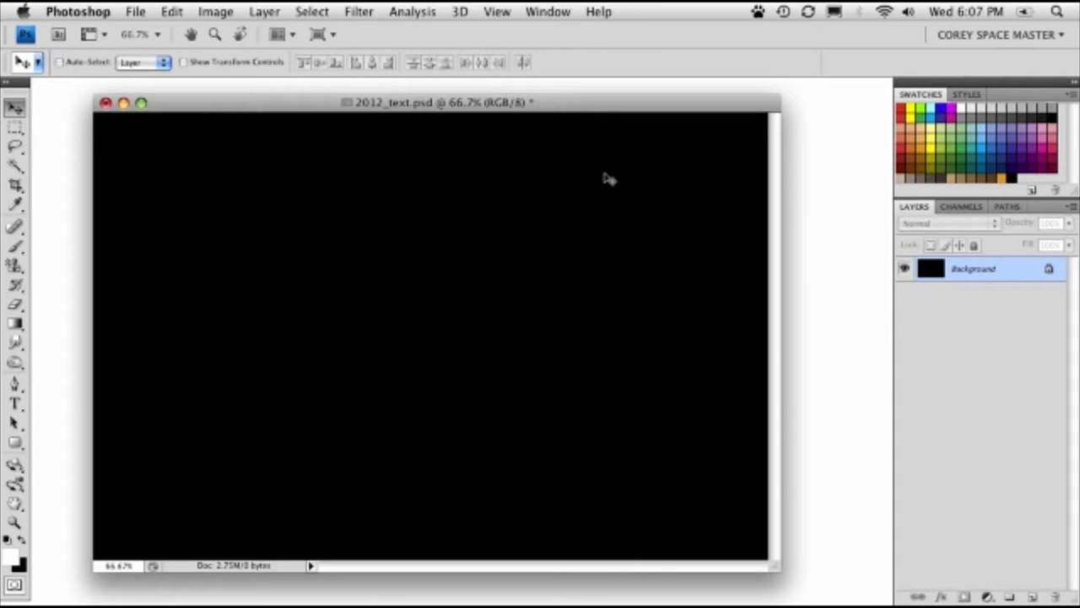
- Add a white text layer reading "20" on the black canvas
drag(564, 103, 561, 104)
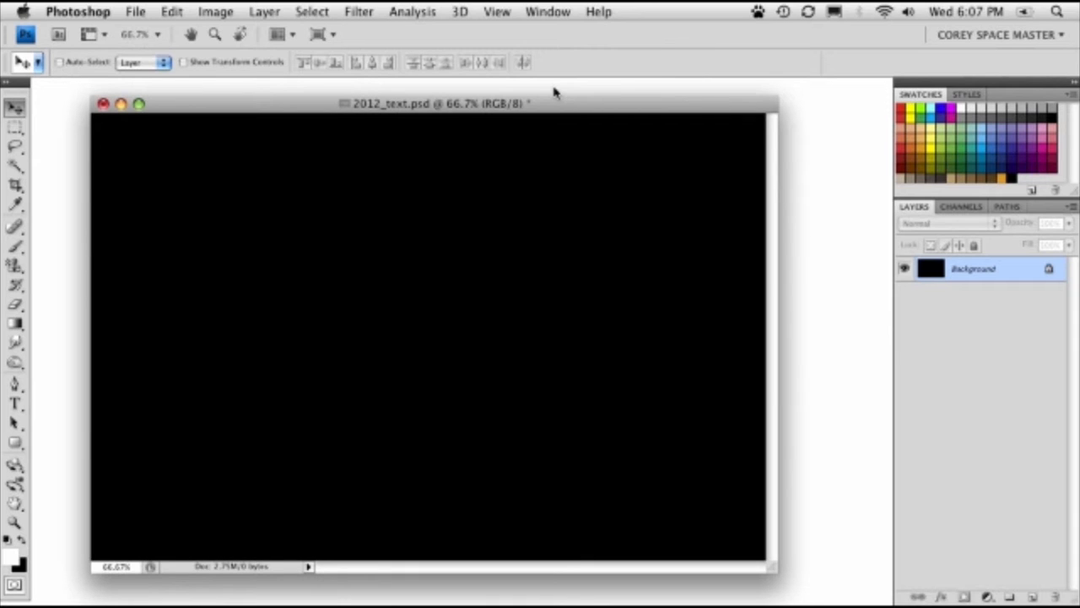
click(15, 403)
click(215, 313)
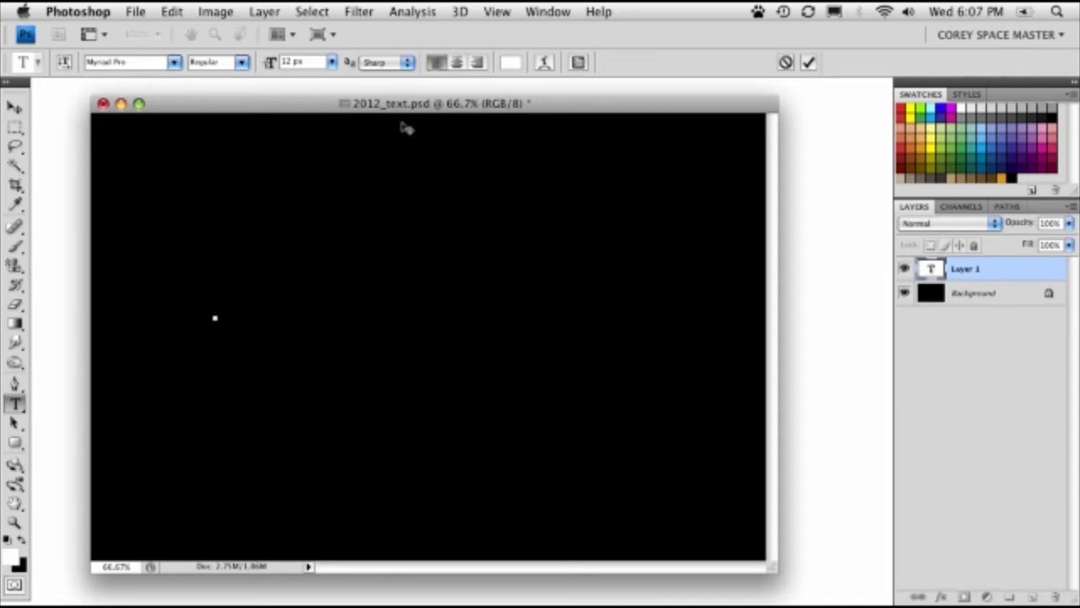
text(20)
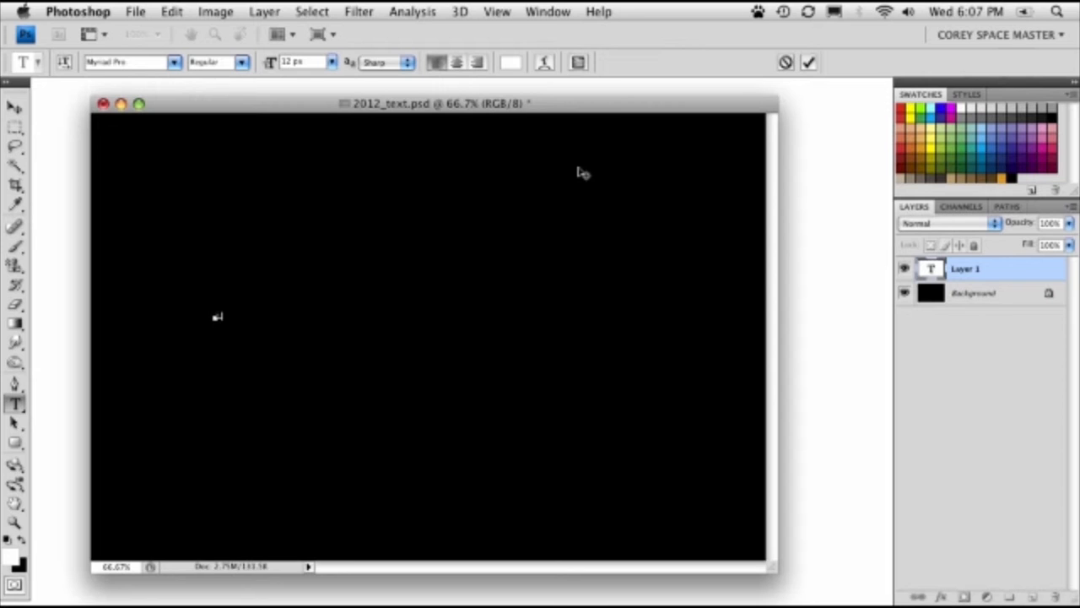
click(15, 107)
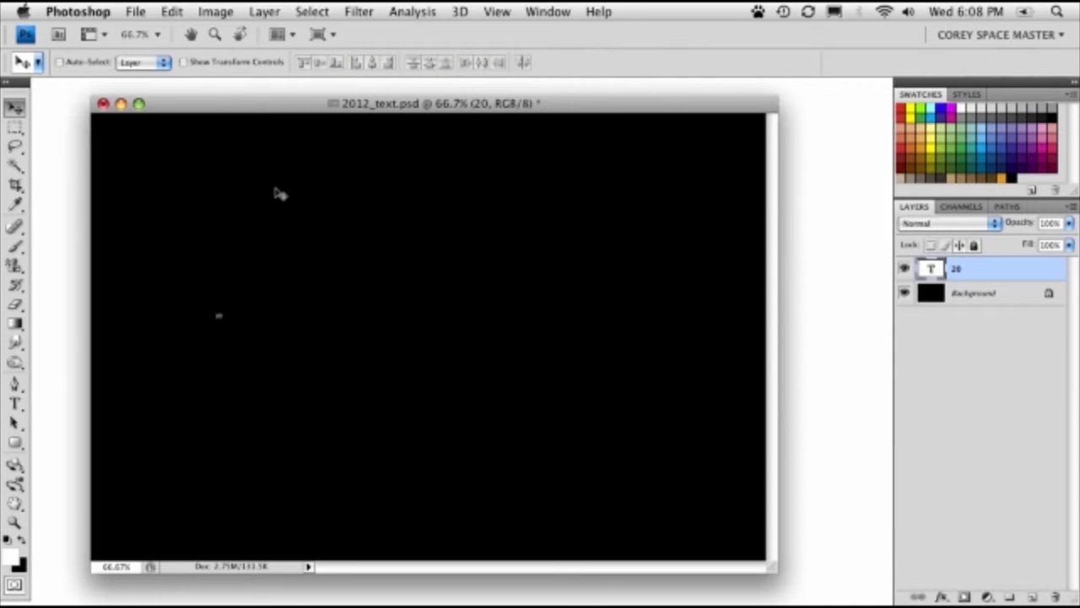
- Scale the "20" text up to a font size of about 456 px and place it in the left part of the canvas
key(super+t)
drag(219, 318, 405, 515)
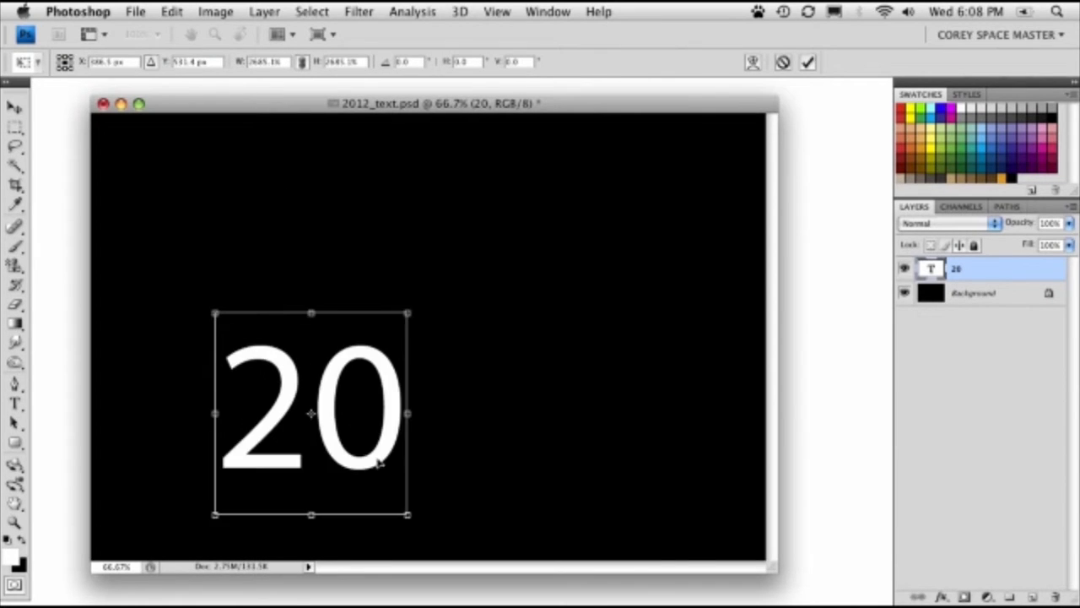
drag(330, 411, 291, 333)
key(Return)
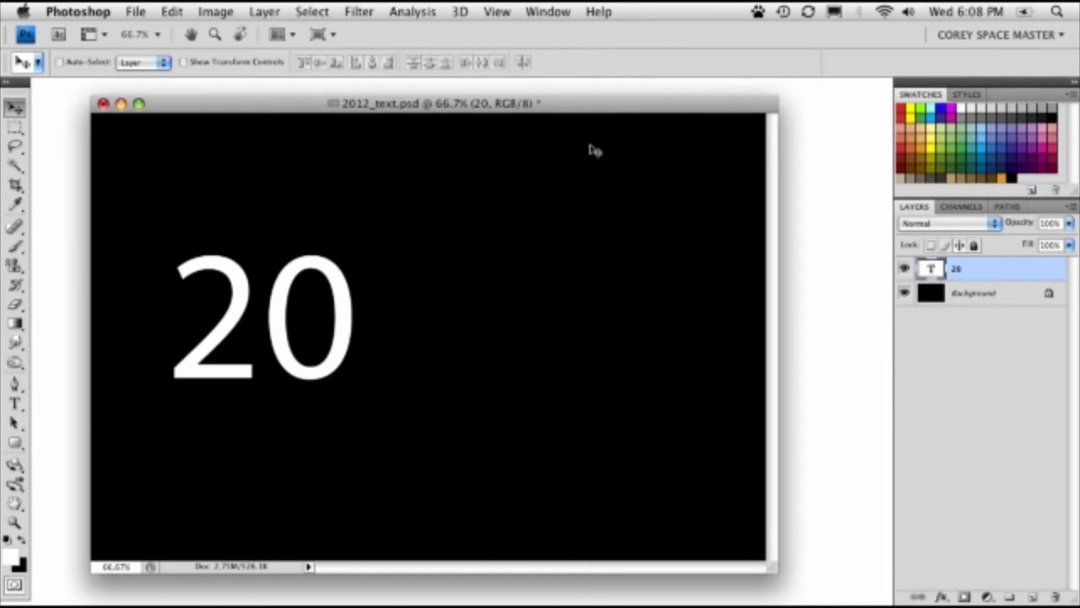
key(super+t)
drag(362, 426, 440, 492)
key(Return)
drag(317, 329, 328, 306)
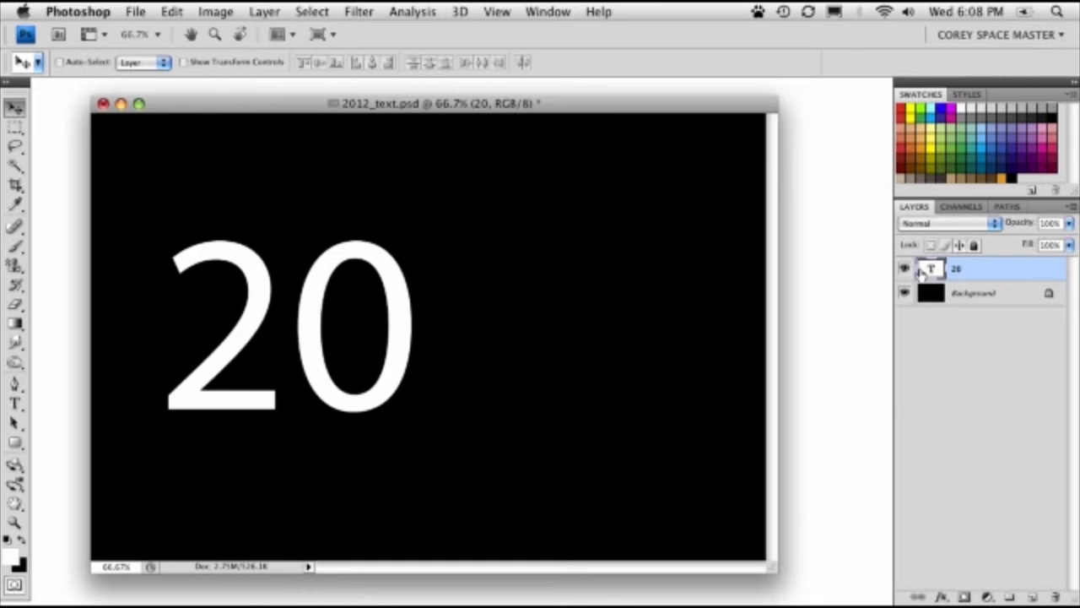
- Change the "20" text's font to Bank Gothic Light and shift it slightly up on the canvas
double_click(922, 270)
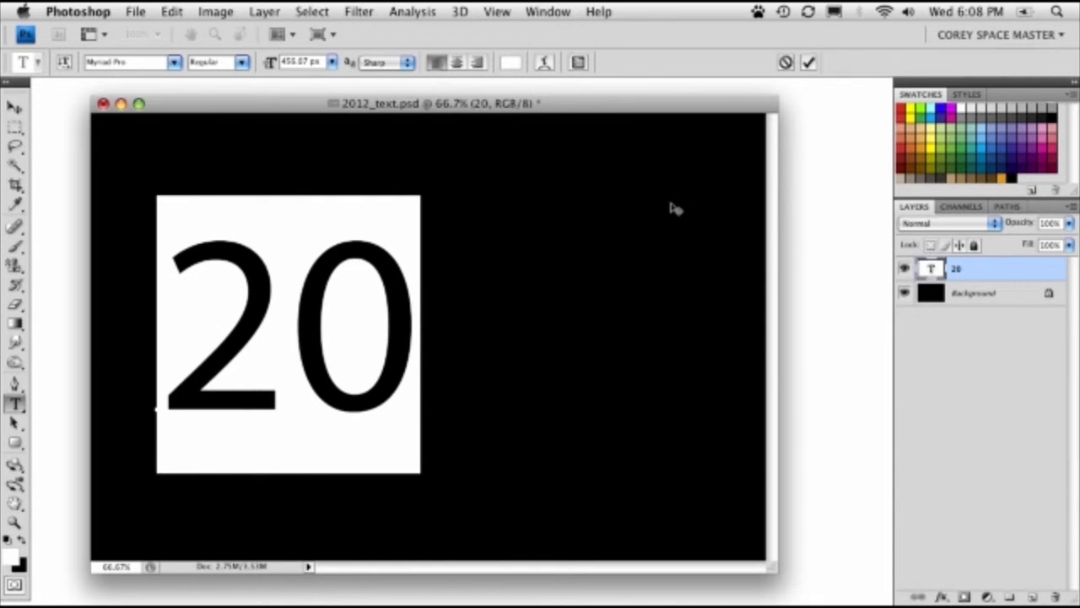
click(174, 63)
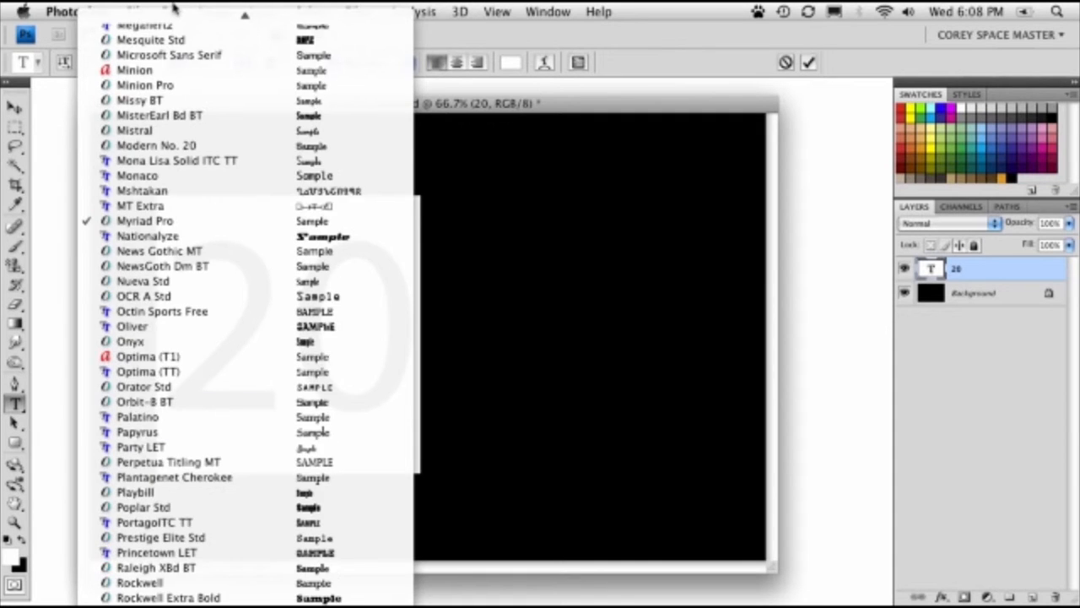
scroll(202, 160, up, 20)
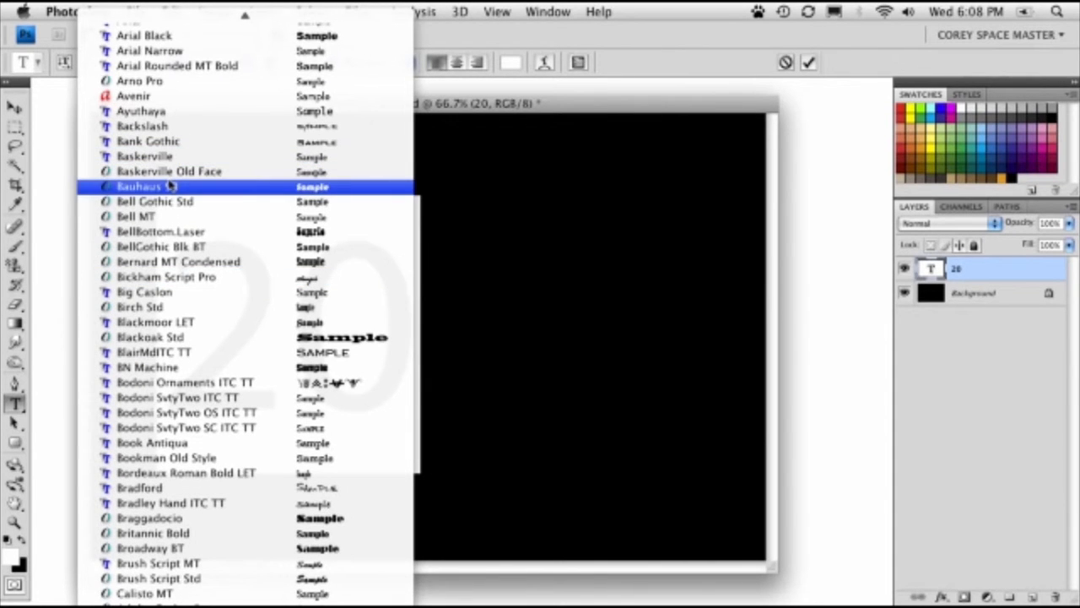
click(167, 144)
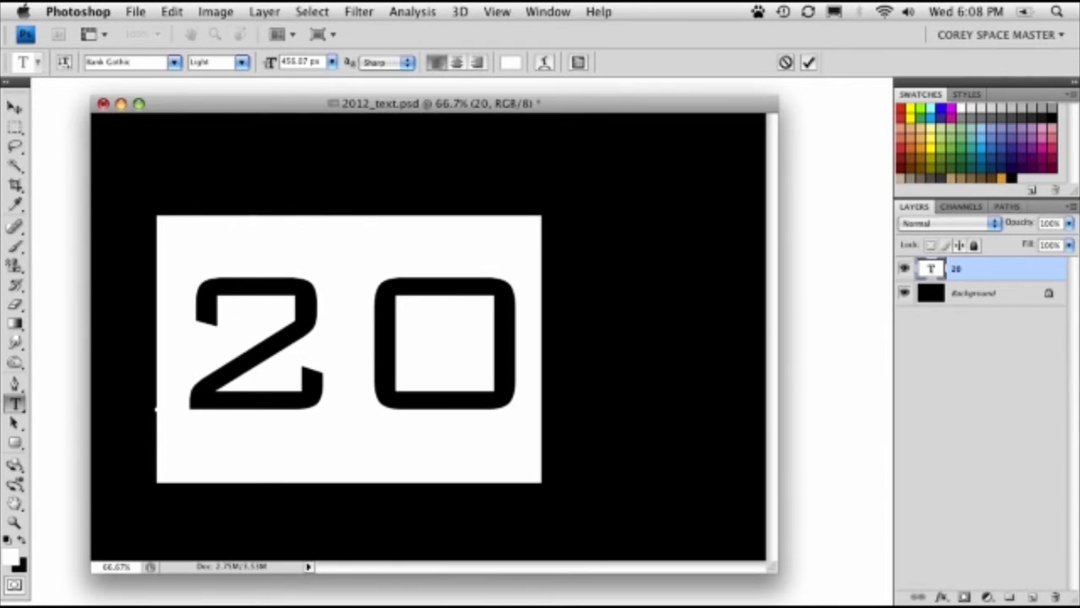
click(14, 107)
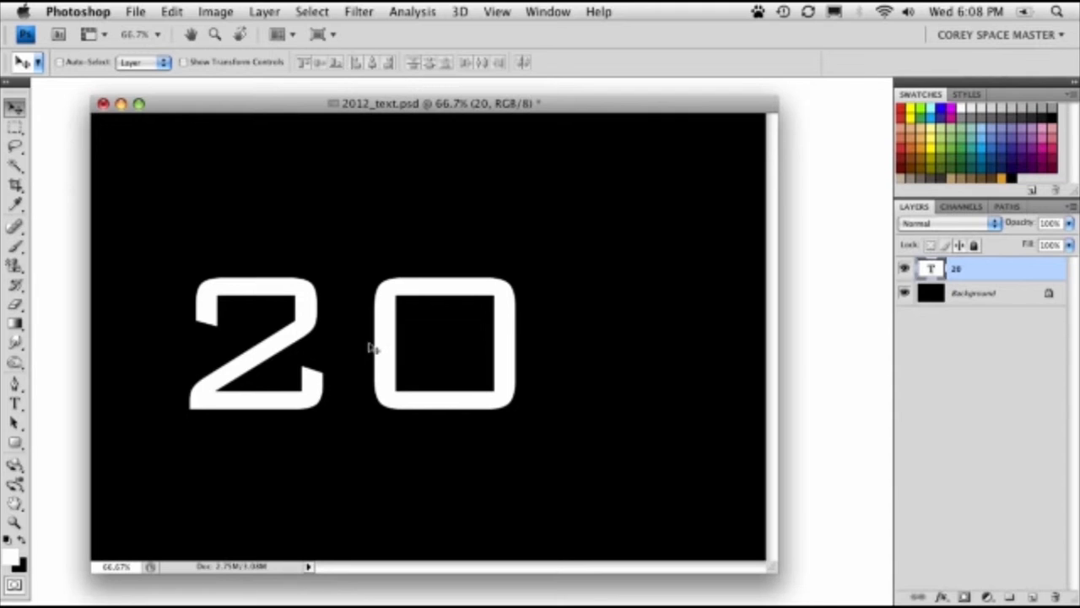
drag(410, 324, 422, 302)
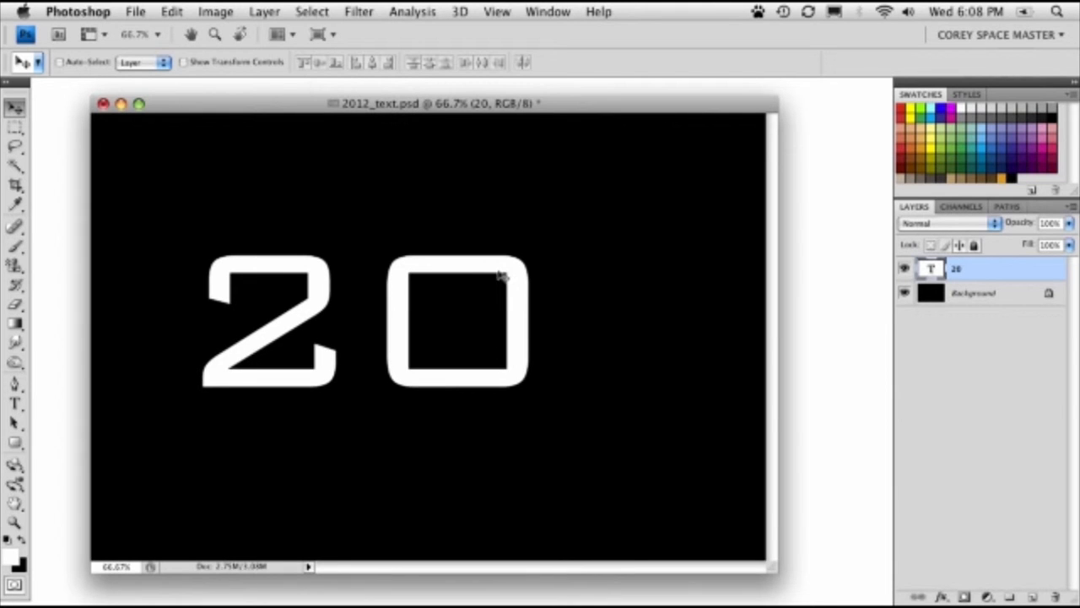
- Transform the "20" text to about 83.5% width and 153.7% height, and reposition it in the canvas's left half
key(super+t)
drag(555, 198, 473, 115)
drag(170, 460, 152, 526)
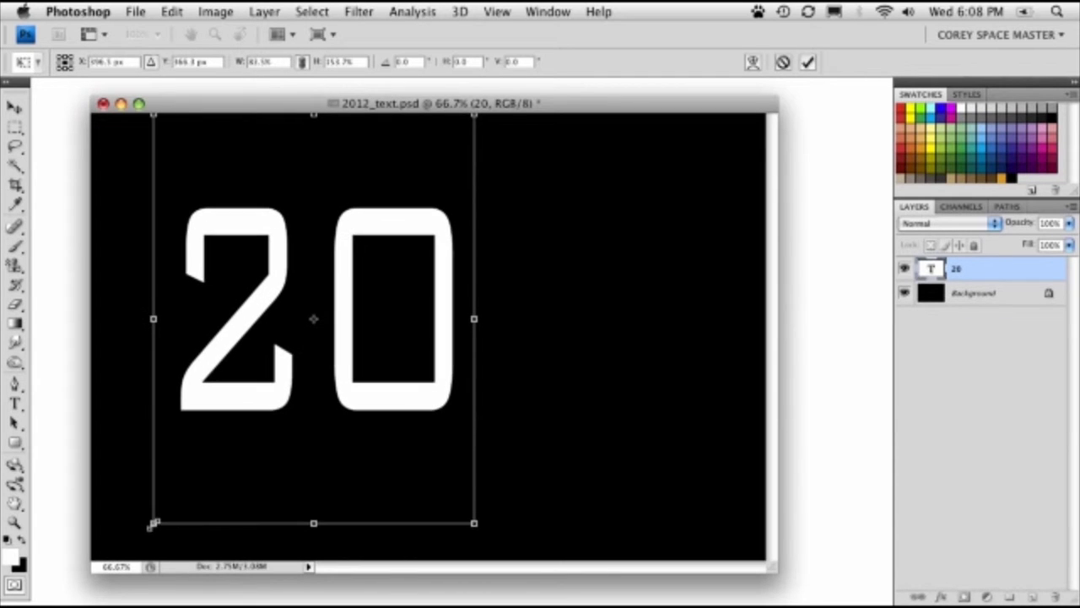
drag(221, 426, 192, 447)
key(Return)
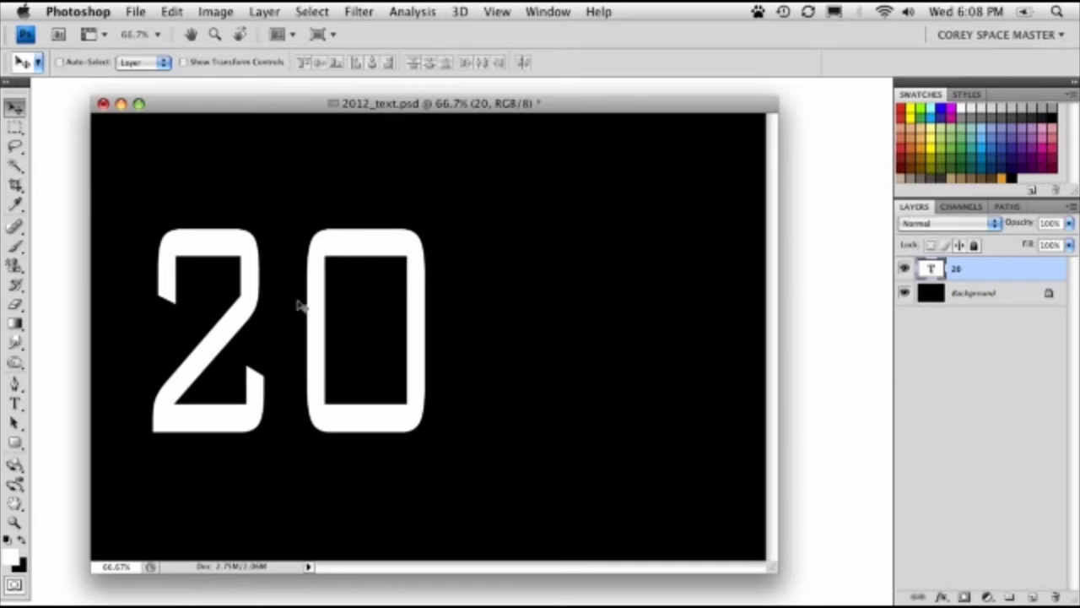
drag(296, 307, 313, 313)
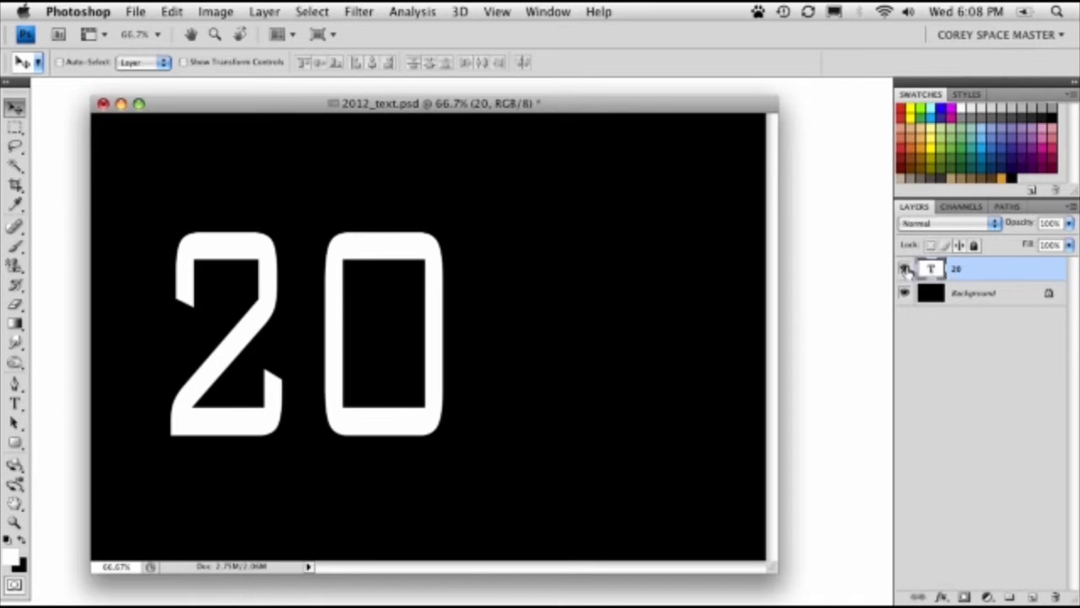
- Create a work path from the "20" text layer and hide that layer
right_click(990, 273)
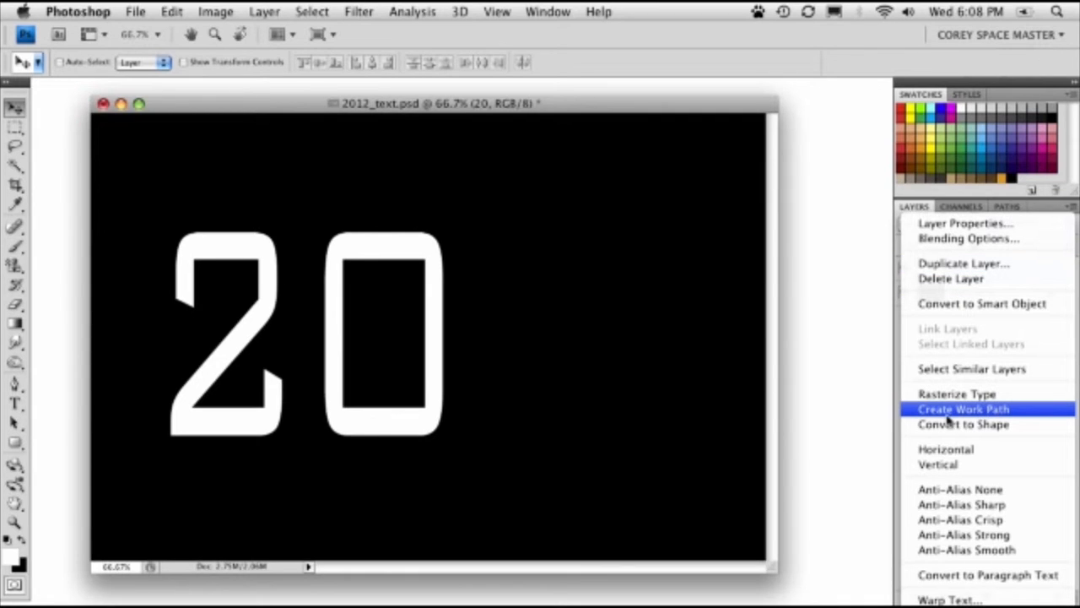
click(915, 411)
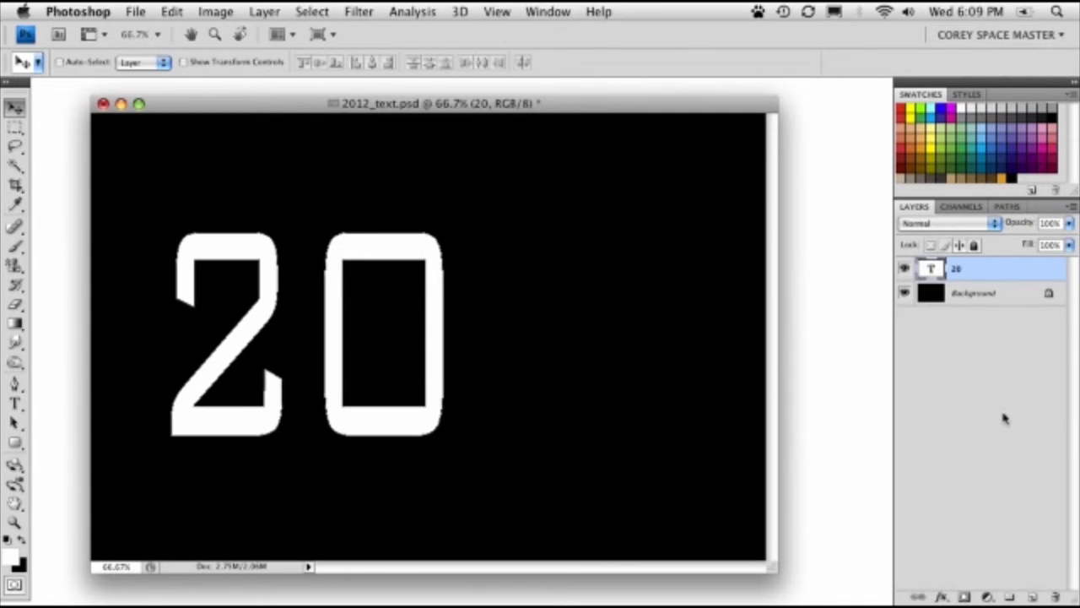
click(904, 269)
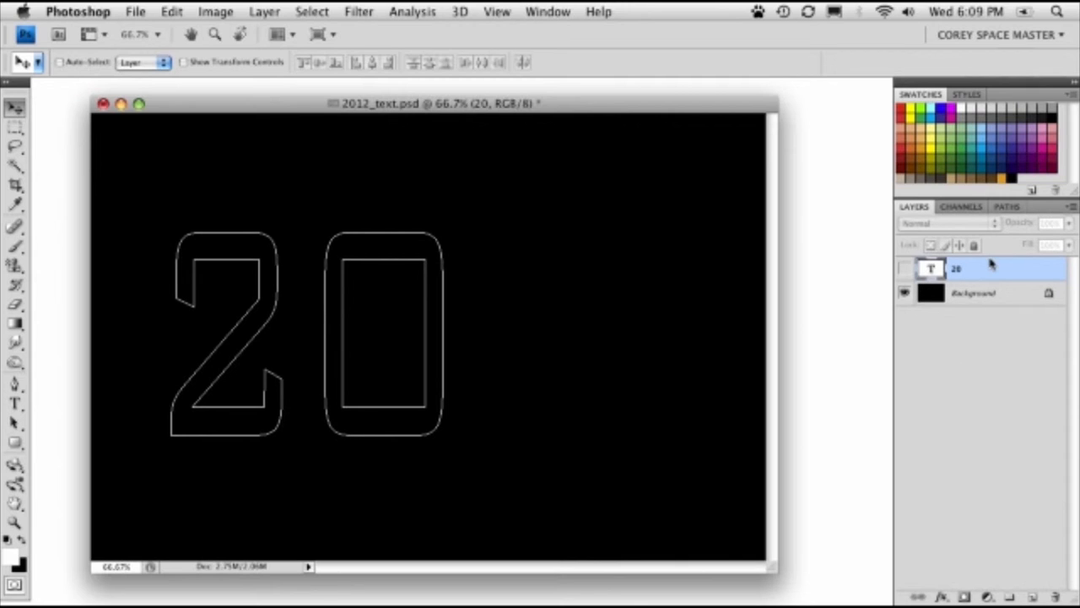
- Detach the Paths panel beside the numerals and make it taller
drag(1005, 209, 658, 196)
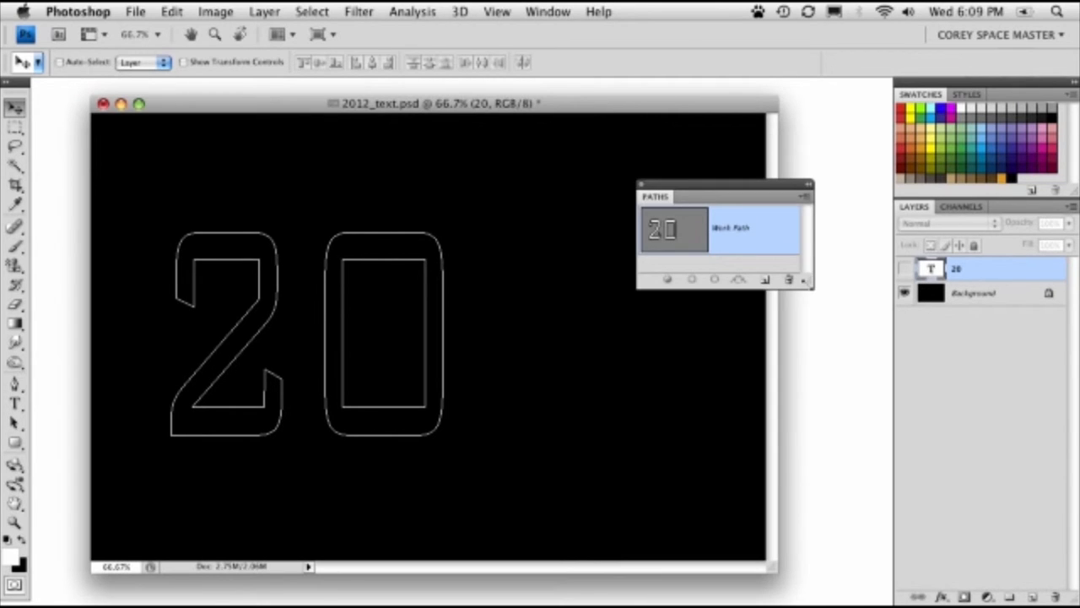
drag(808, 286, 809, 395)
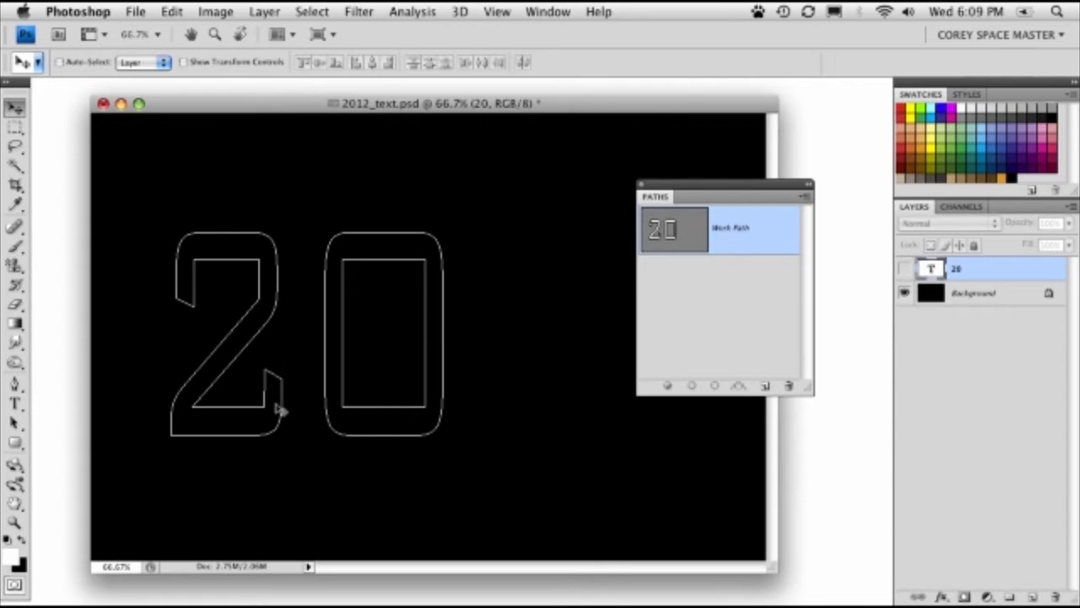
- Extend the 2's foot to the right by moving its lower-right anchor points with the Direct Selection tool
click(15, 422)
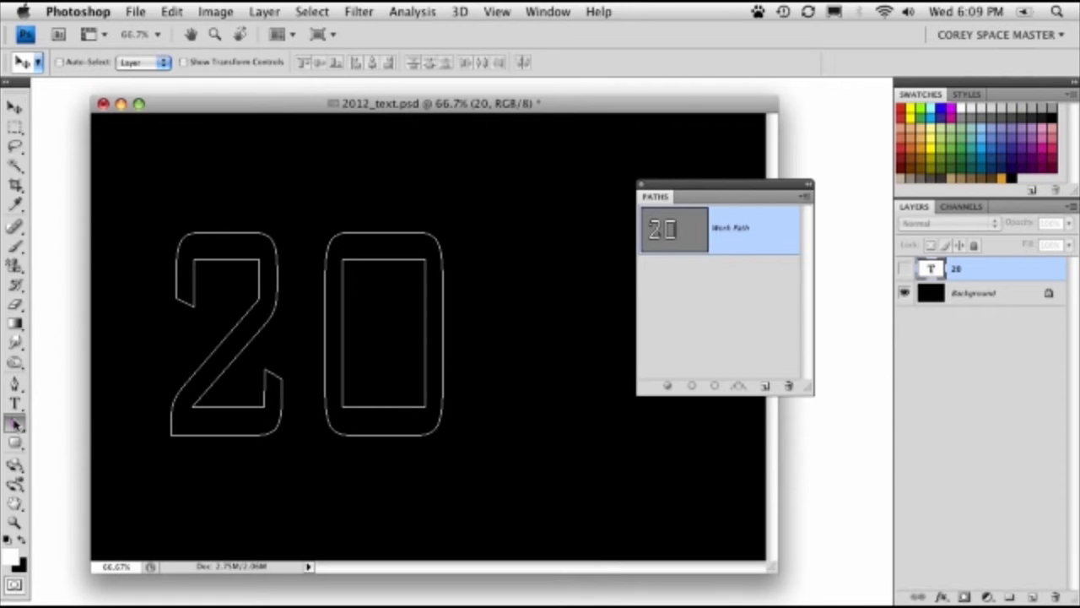
drag(16, 422, 113, 437)
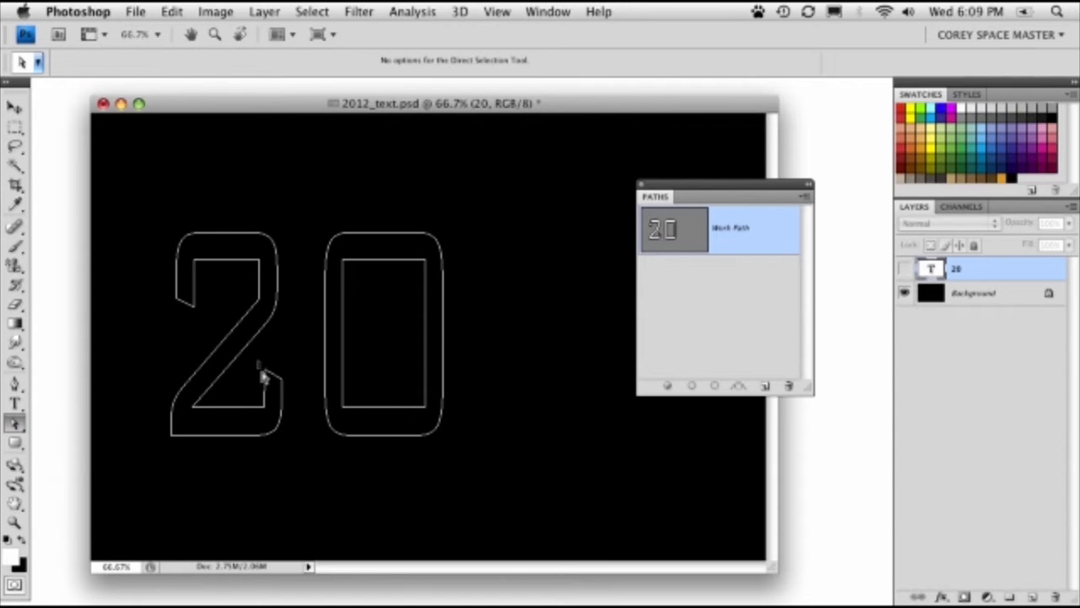
drag(263, 377, 291, 453)
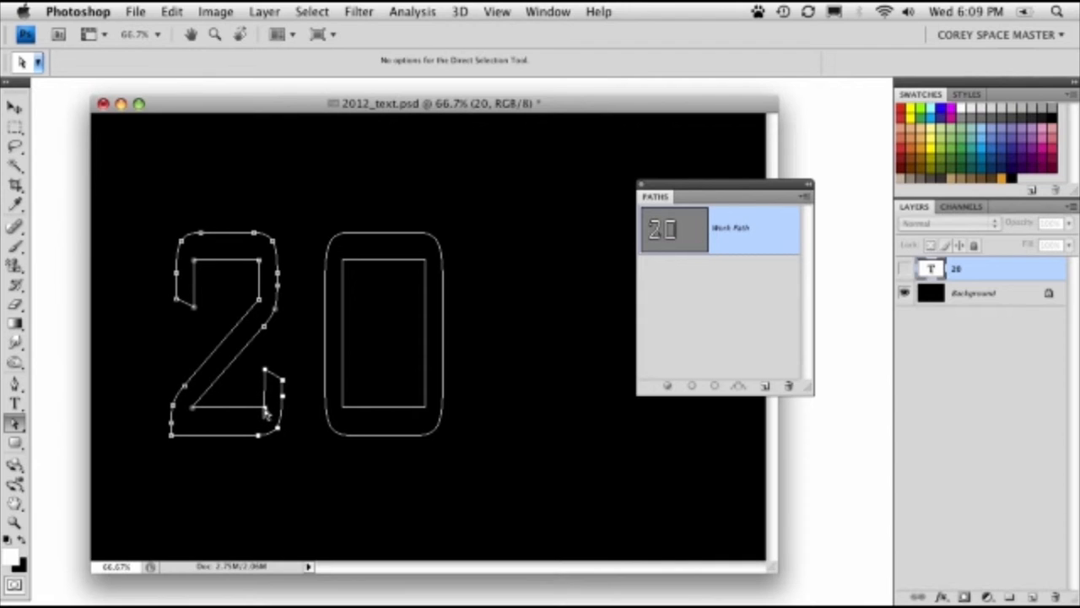
drag(265, 411, 293, 417)
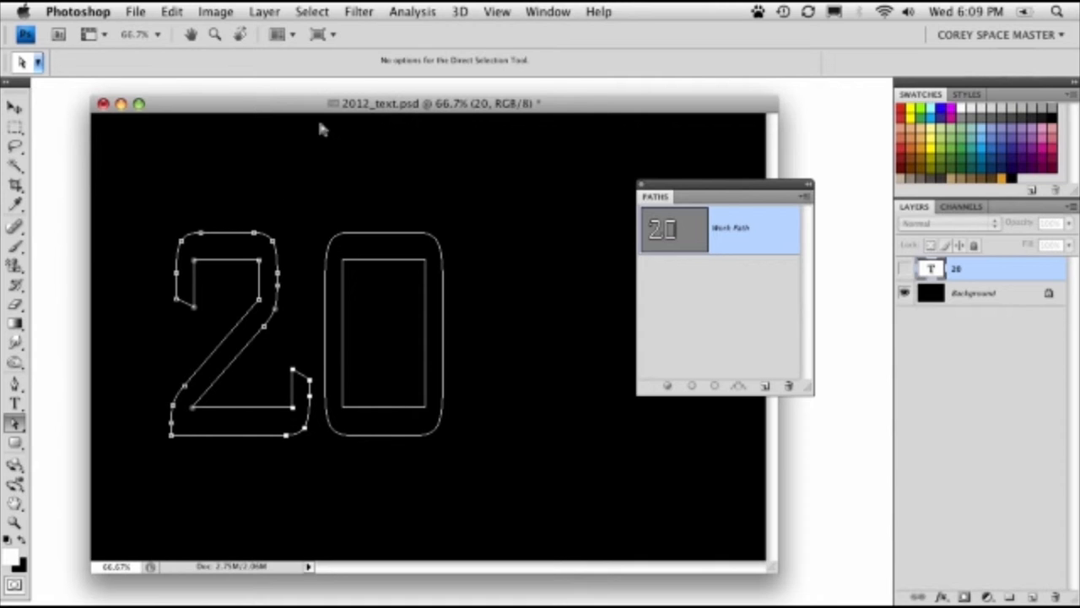
- Place a vertical ruler guide along the right edge of the 2's upper curve and pull the foot's selected points slightly inward
drag(224, 108, 197, 110)
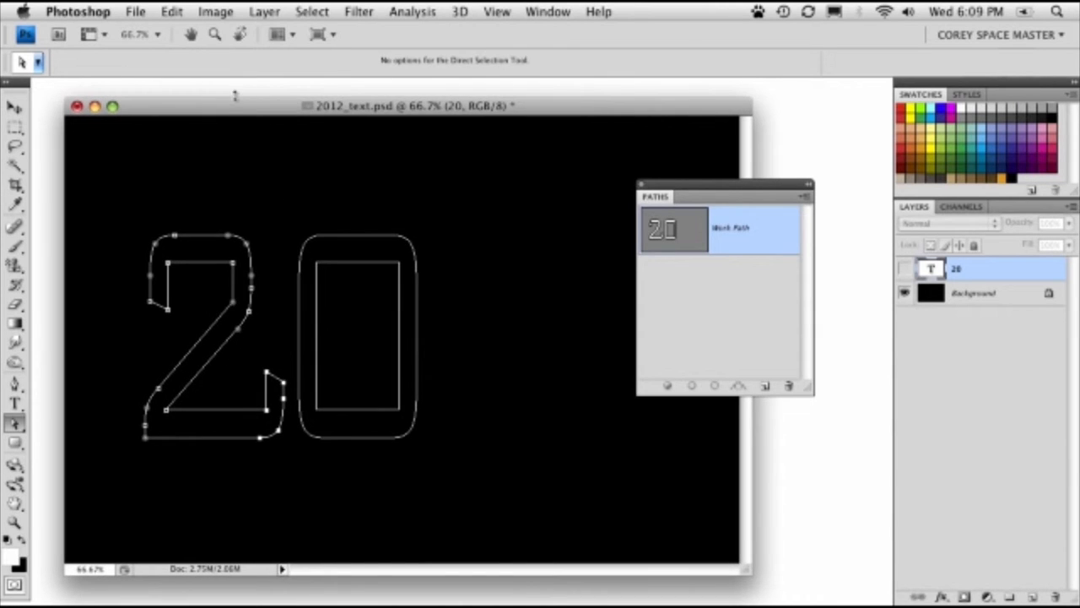
key(super+r)
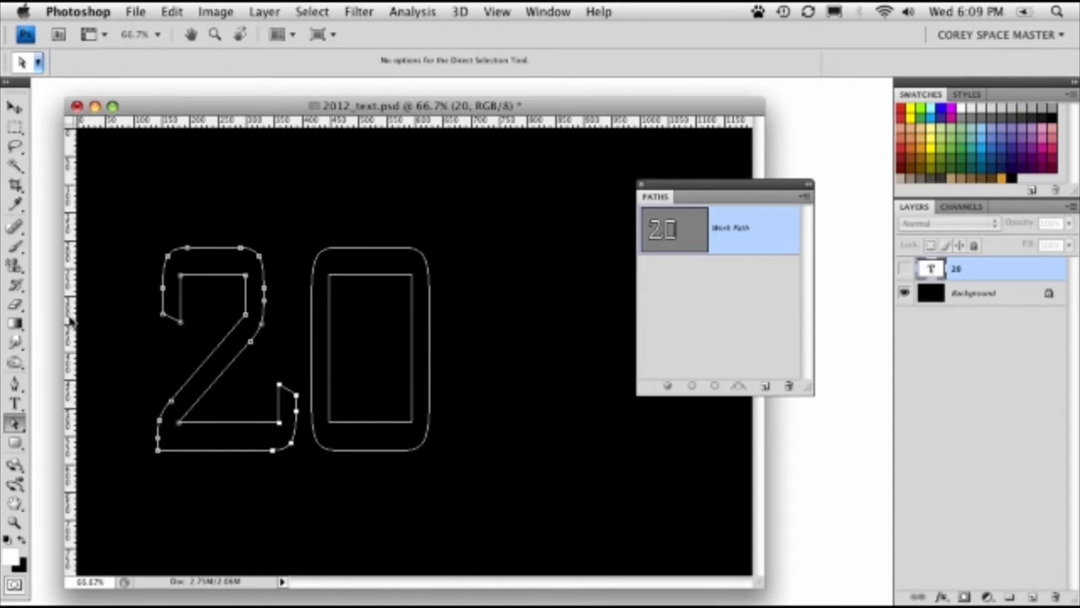
drag(71, 320, 265, 335)
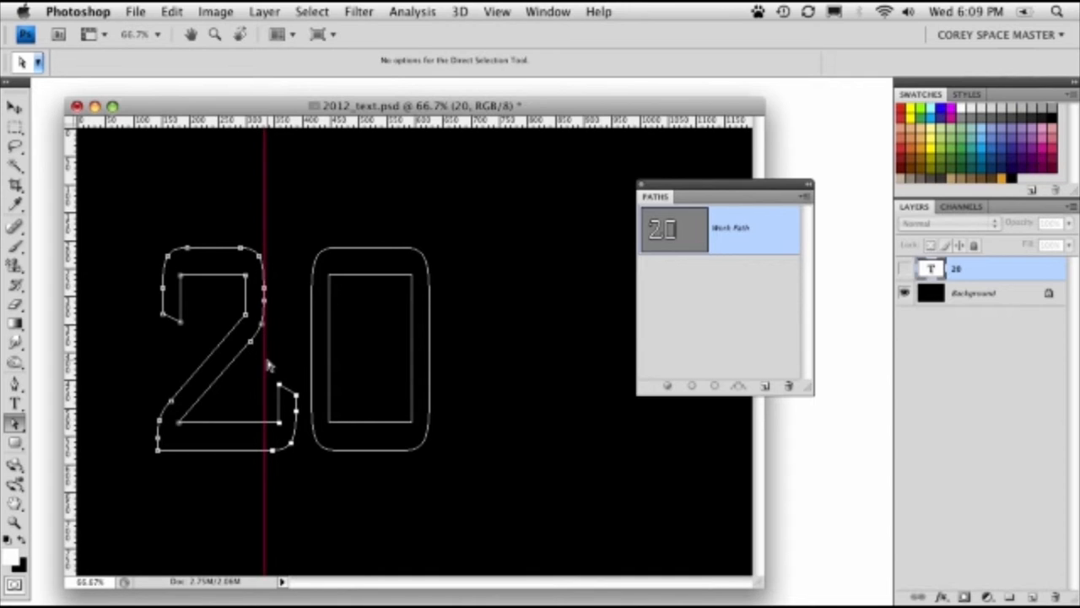
mouse_move(280, 429)
mouse_down()
mouse_move(266, 426)
mouse_move(275, 429)
mouse_up()
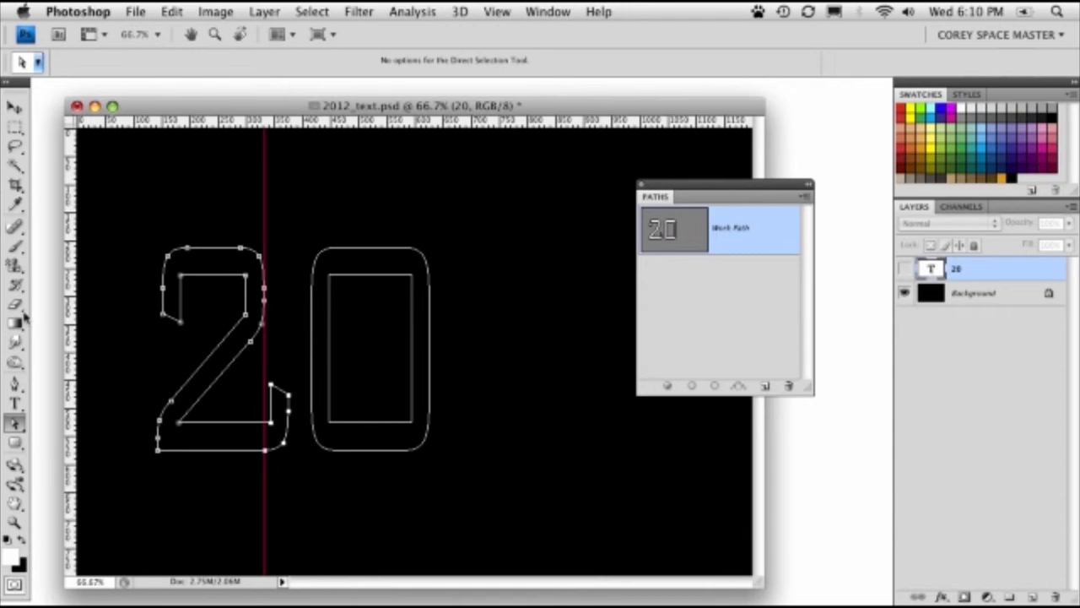
- Draw a subtracting rectangle path over the end of the 2's foot, from the vertical guide to just past its right edge
click(15, 441)
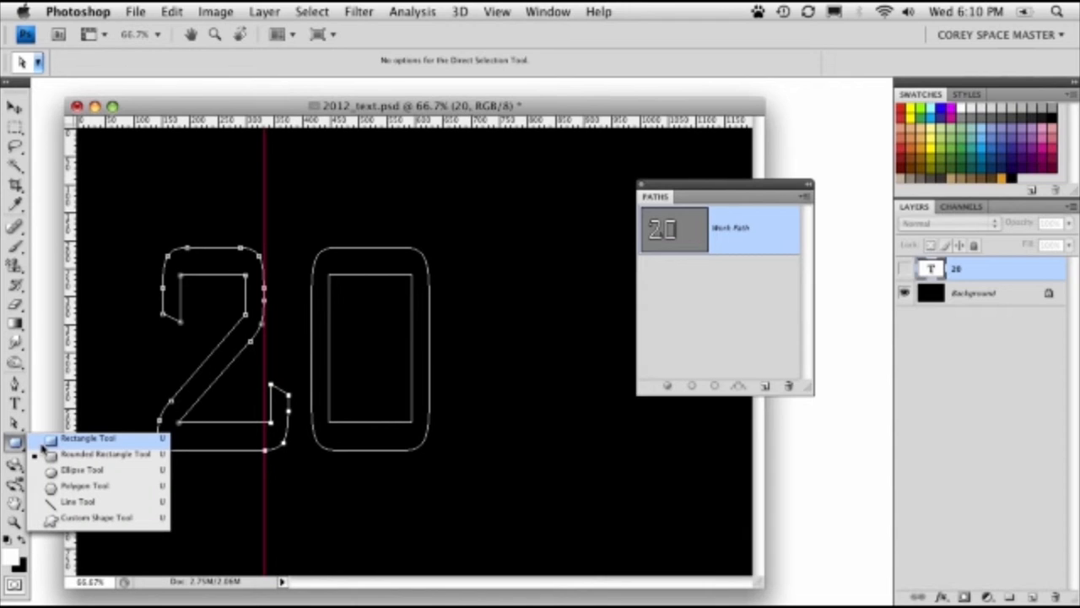
click(108, 440)
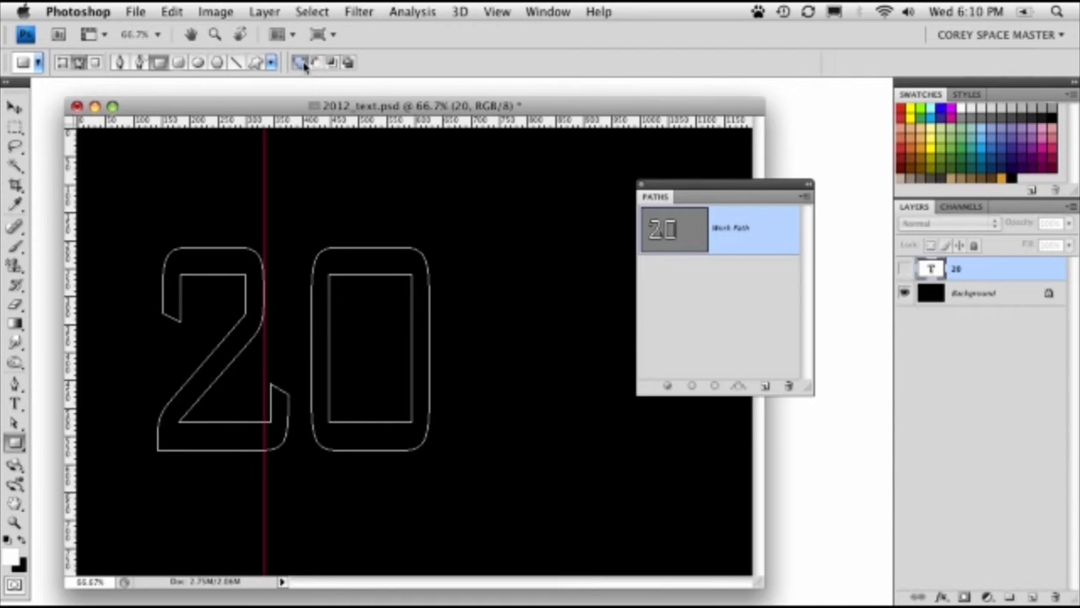
click(333, 64)
click(346, 64)
click(316, 65)
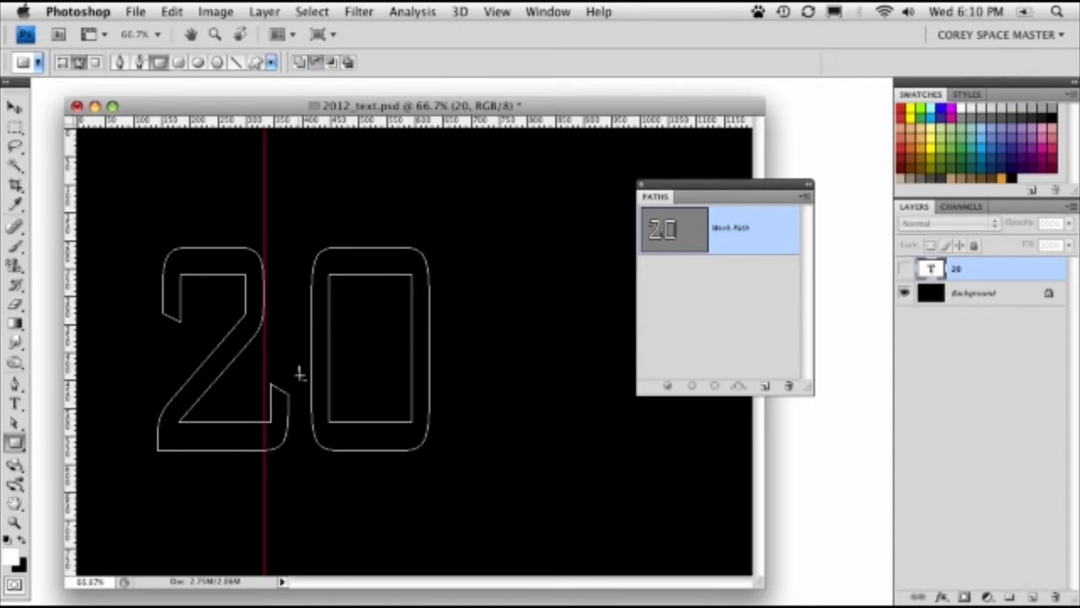
drag(298, 365, 271, 466)
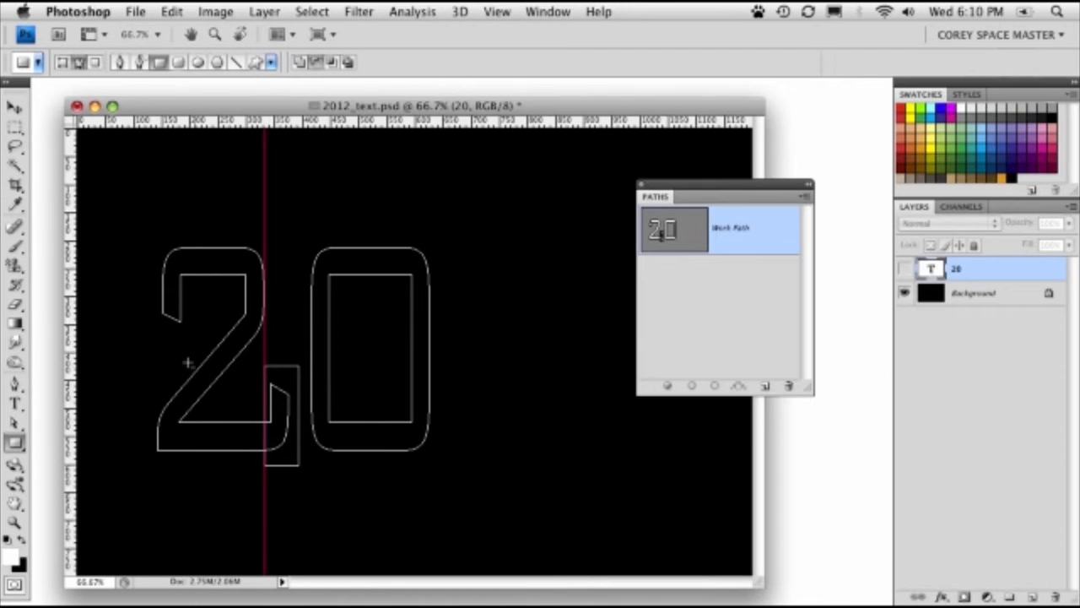
- Select the 2's outline and its subtracting rectangle with the Path Selection tool and load them as a selection
click(14, 421)
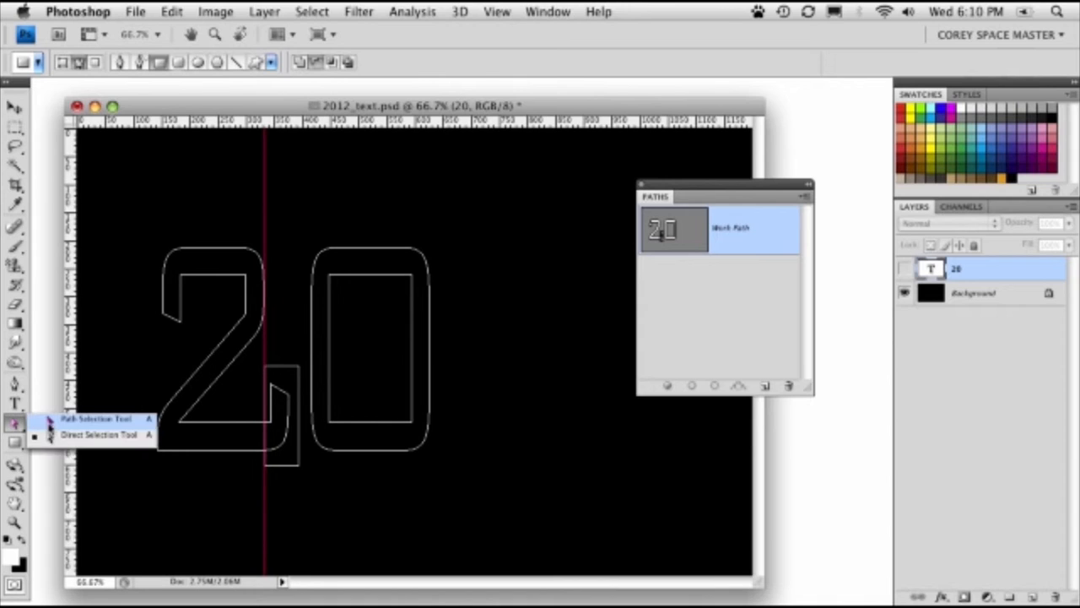
click(84, 414)
drag(156, 222, 235, 463)
click(15, 422)
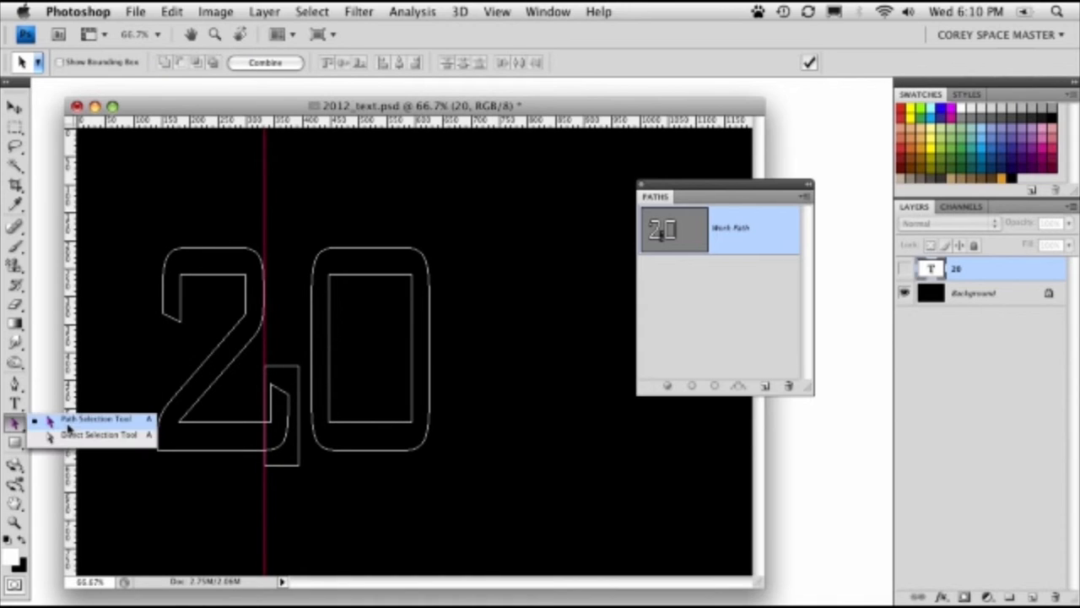
click(69, 434)
drag(132, 237, 299, 477)
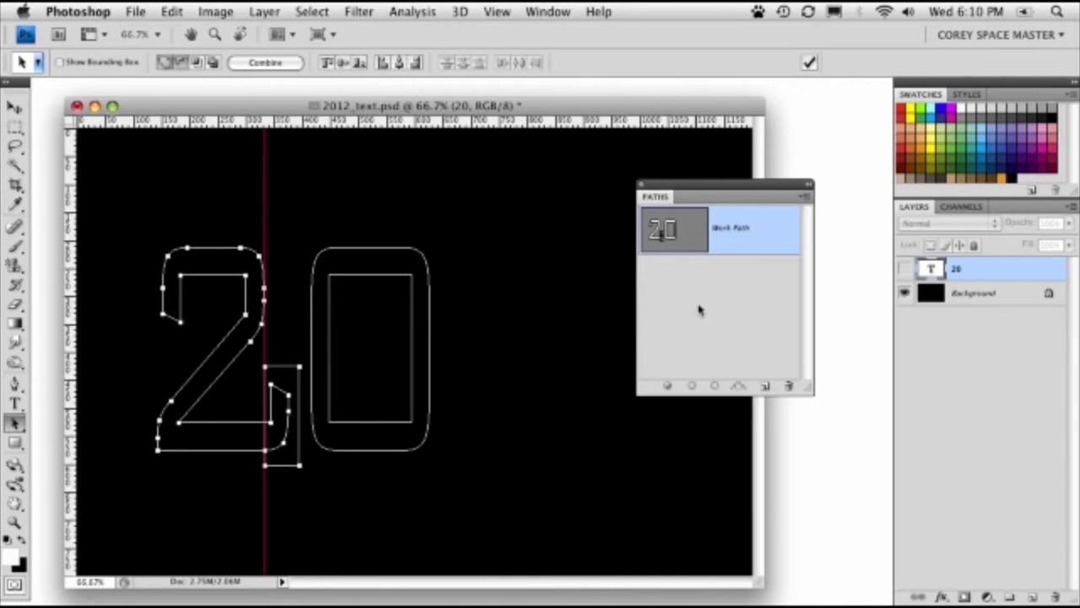
click(714, 386)
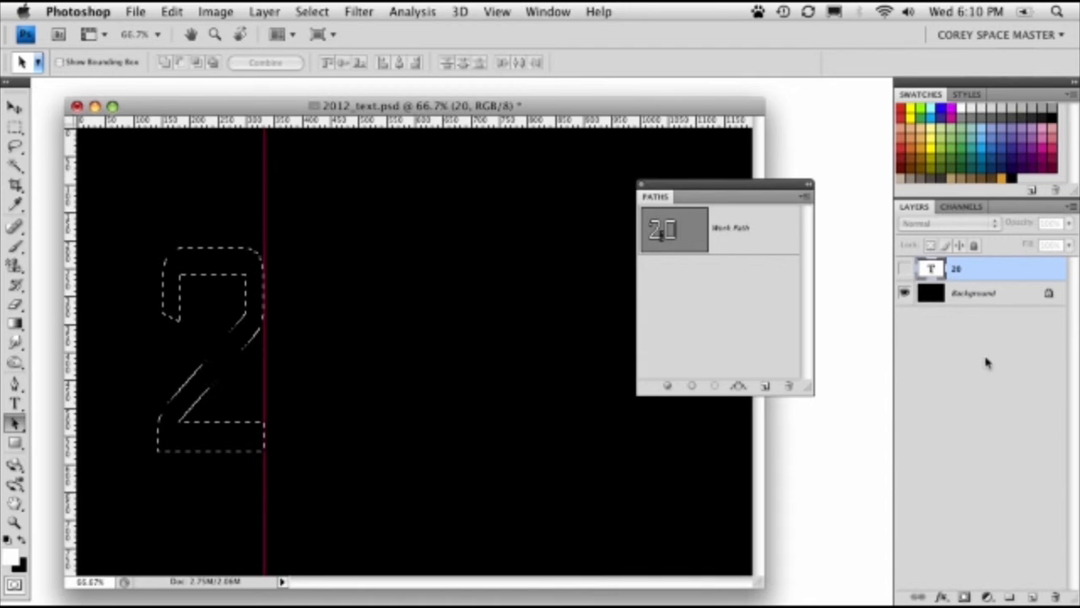
- Fill the 2-shaped selection with 50% Gray in Normal mode at 100% opacity on a new layer, and deselect
click(1032, 594)
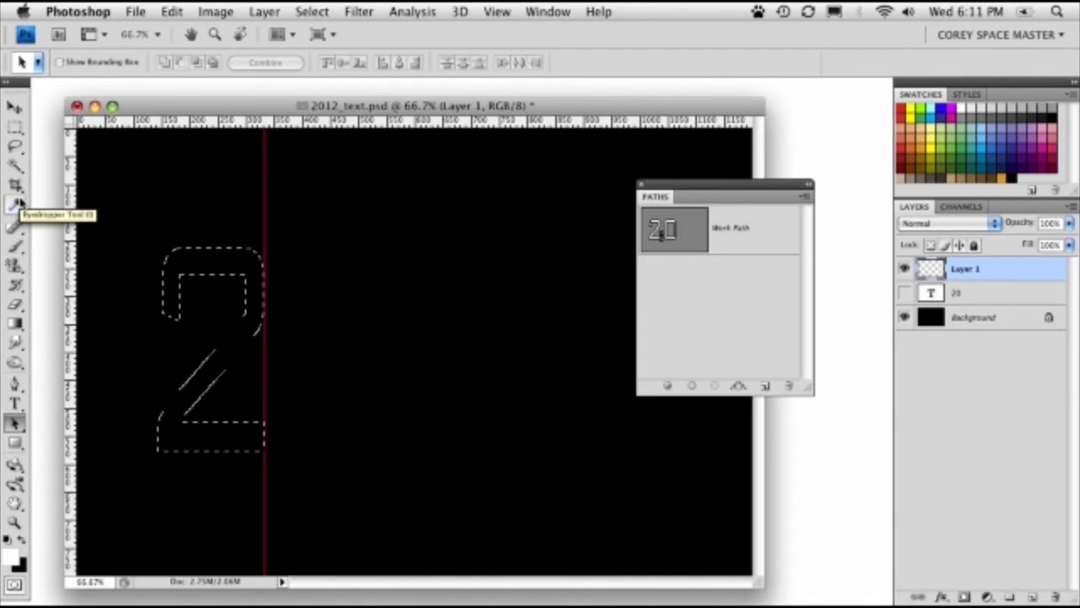
click(17, 205)
key(shift+BackSpace)
click(349, 209)
click(352, 222)
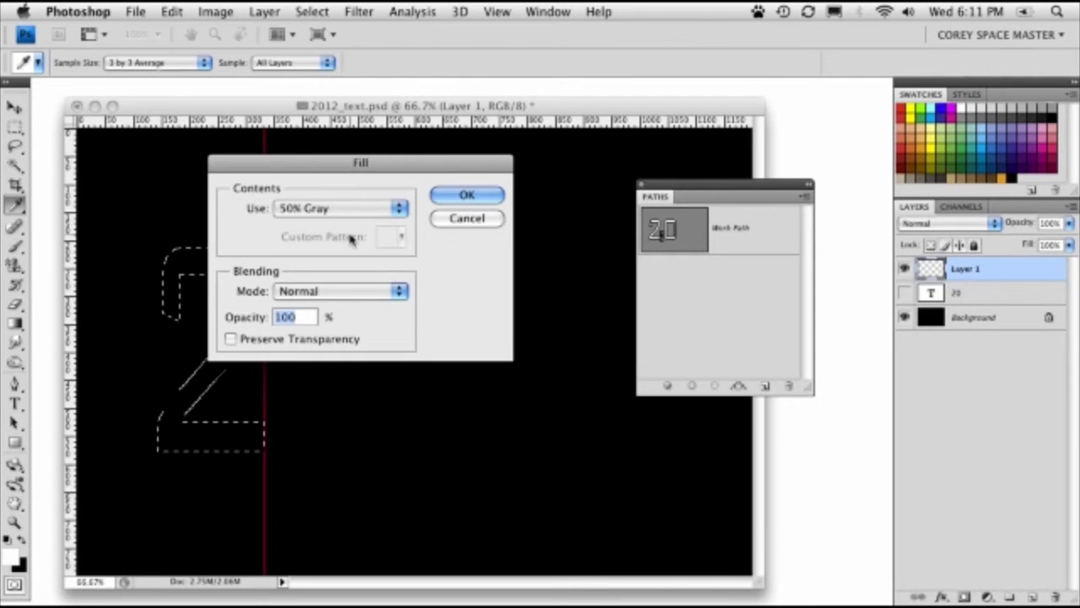
click(467, 195)
key(a)
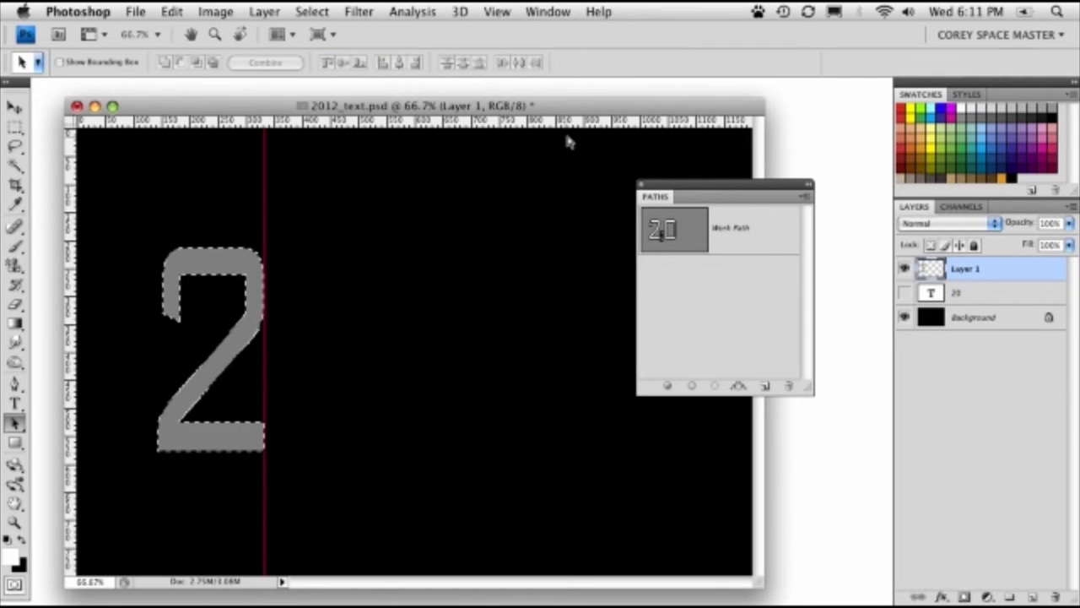
key(super+d)
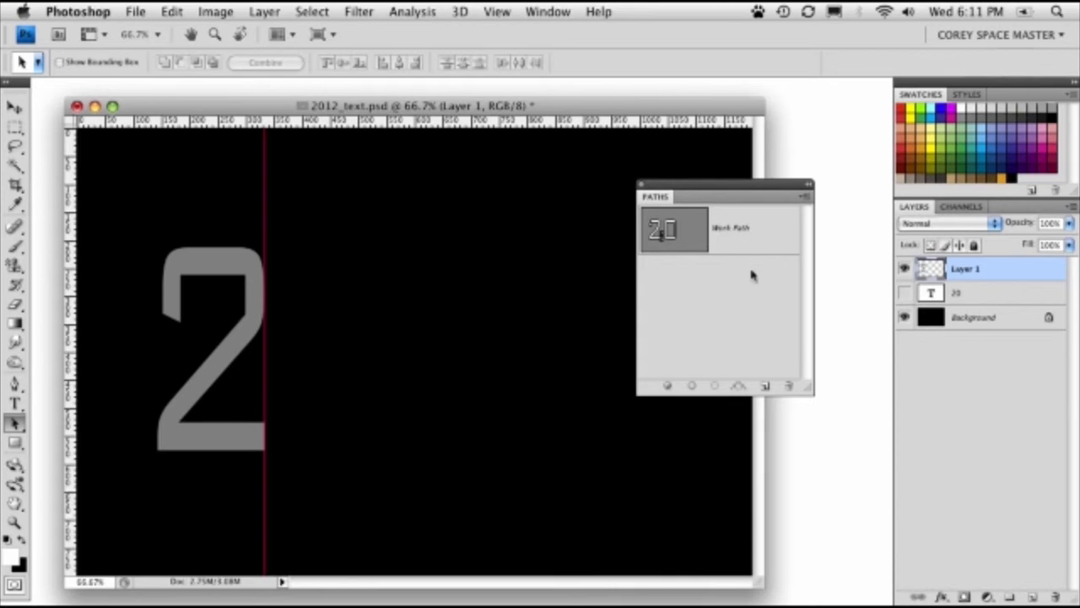
- Reactivate the Work Path, select the 0's outer and inner outlines, and load them as a selection
click(743, 230)
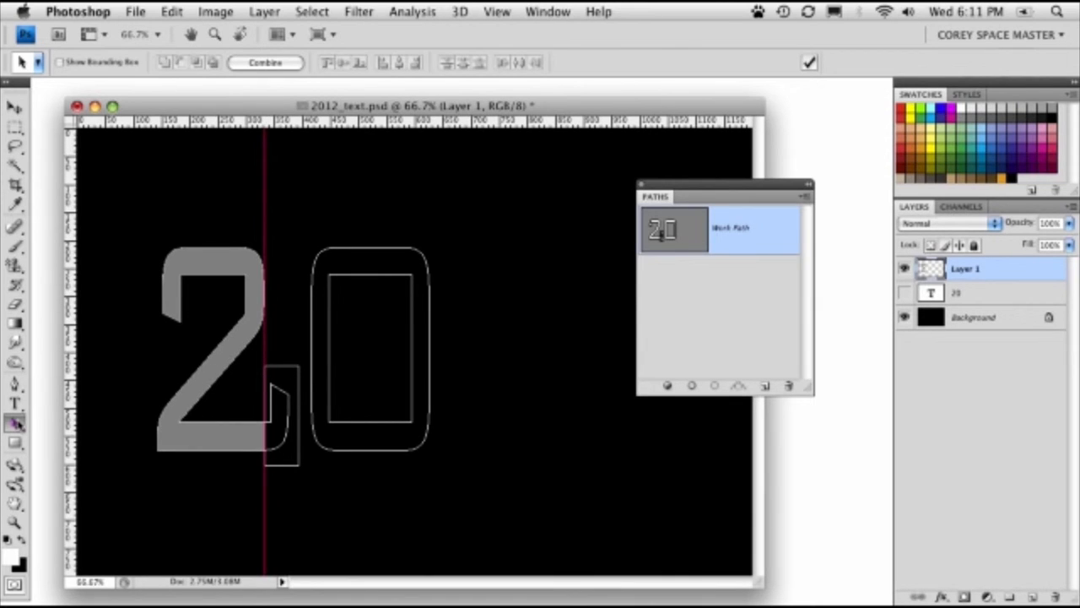
drag(15, 422, 80, 419)
drag(523, 200, 319, 485)
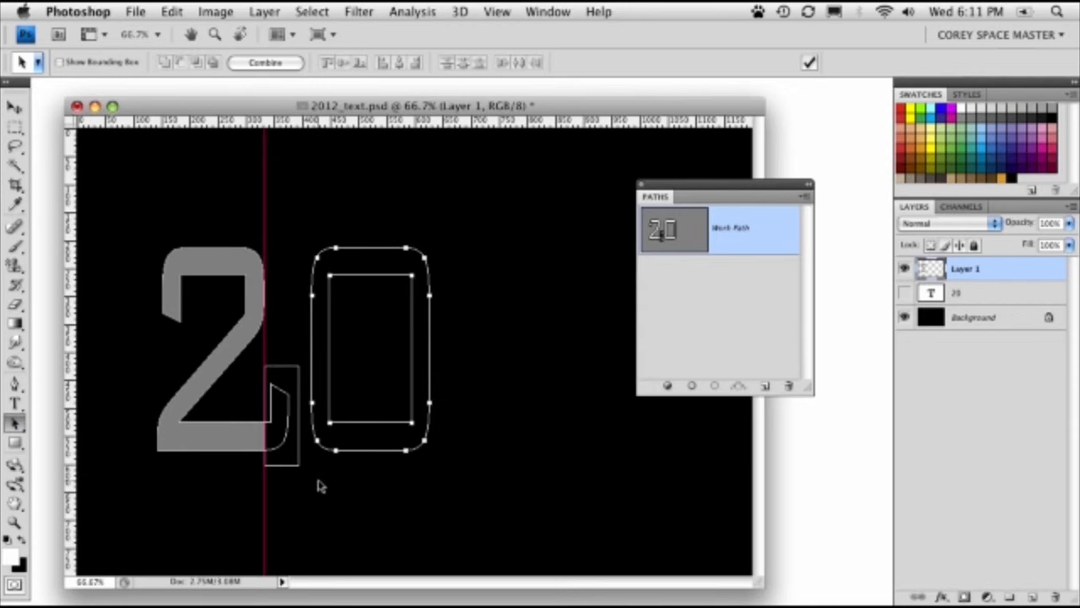
click(715, 386)
click(726, 346)
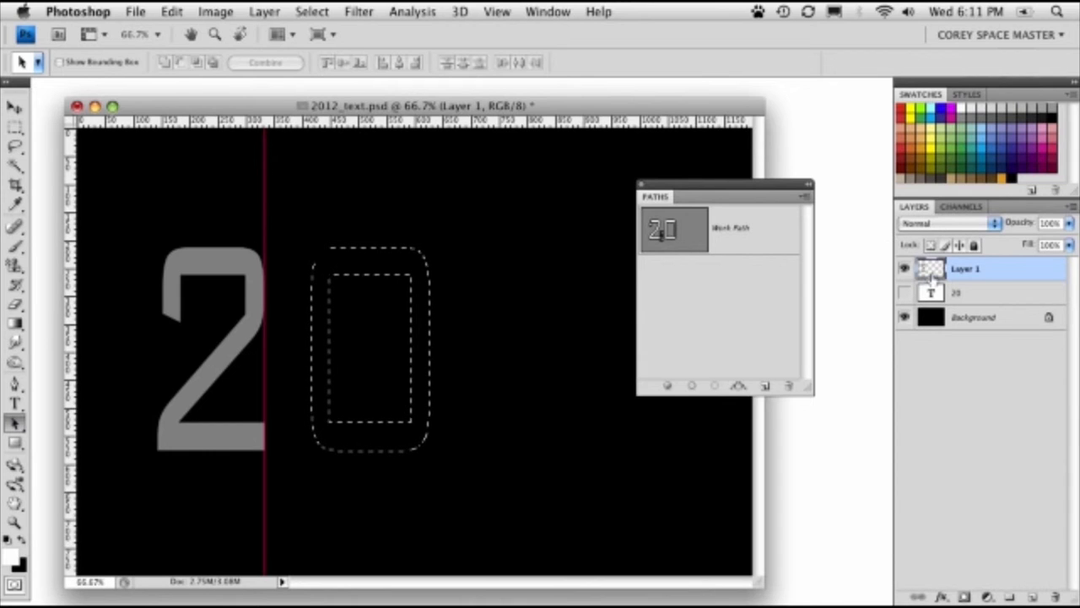
- Fill the 0-shaped selection with 50% Gray on Layer 1 and deselect
key(shift+BackSpace)
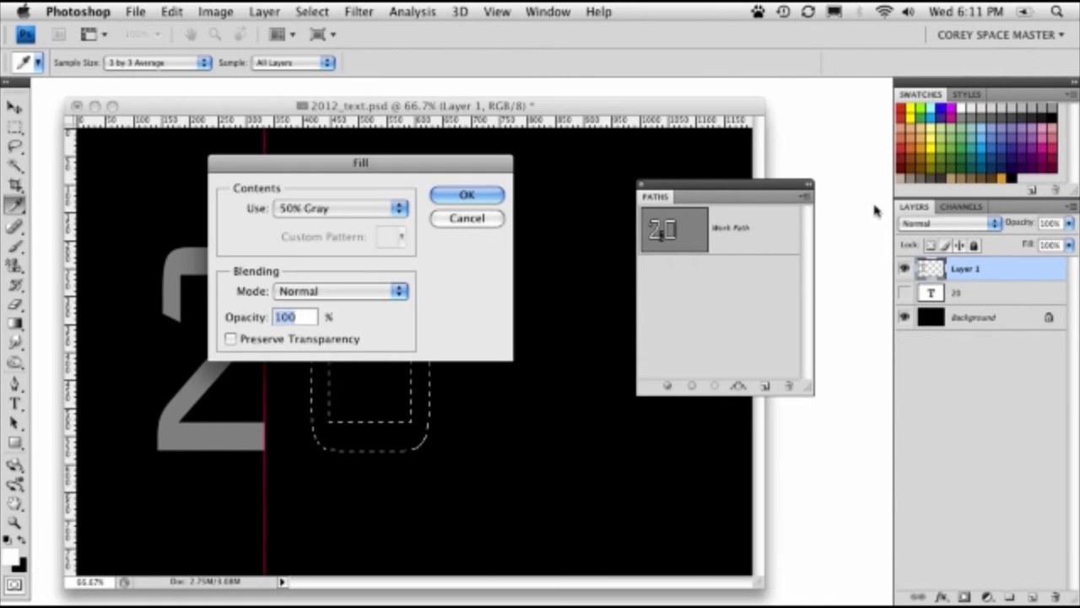
key(Return)
key(a)
key(ctrl+d)
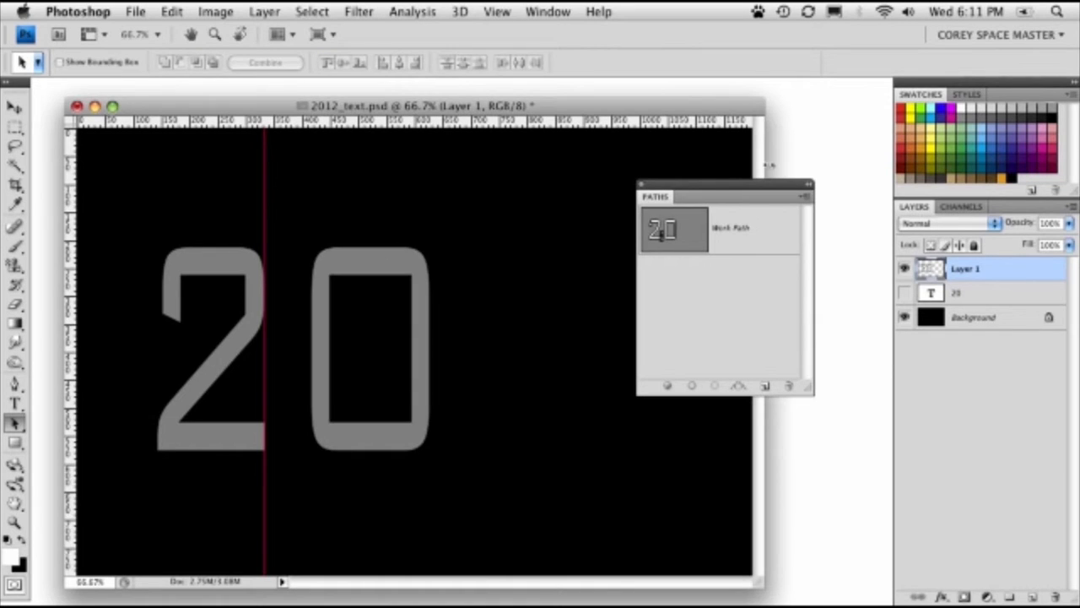
- Remove the vertical ruler guide from the canvas and close the Paths panel
drag(695, 188, 718, 328)
drag(15, 126, 80, 125)
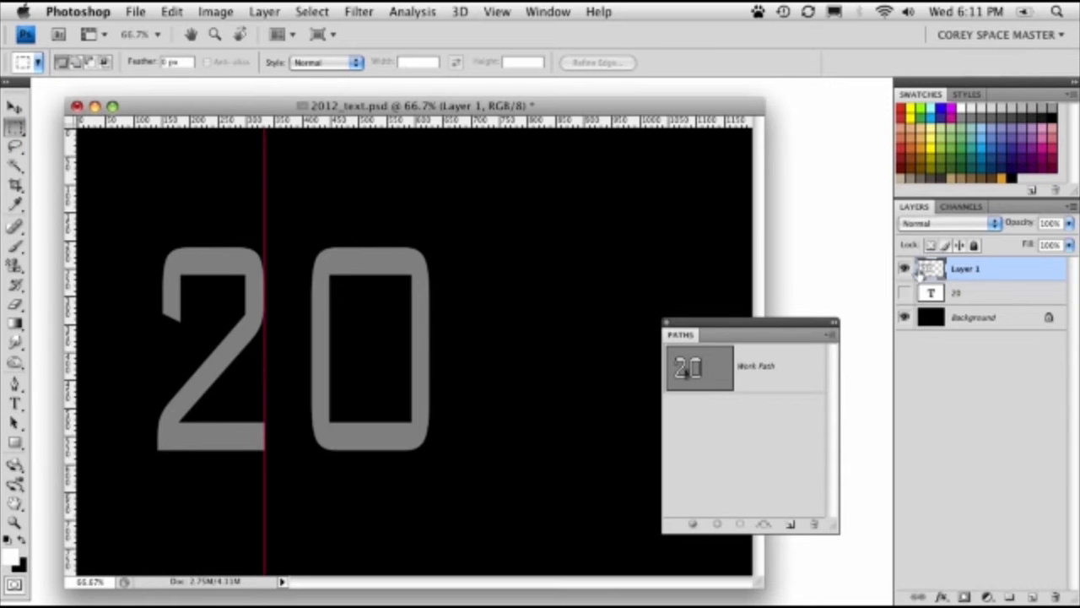
key(v)
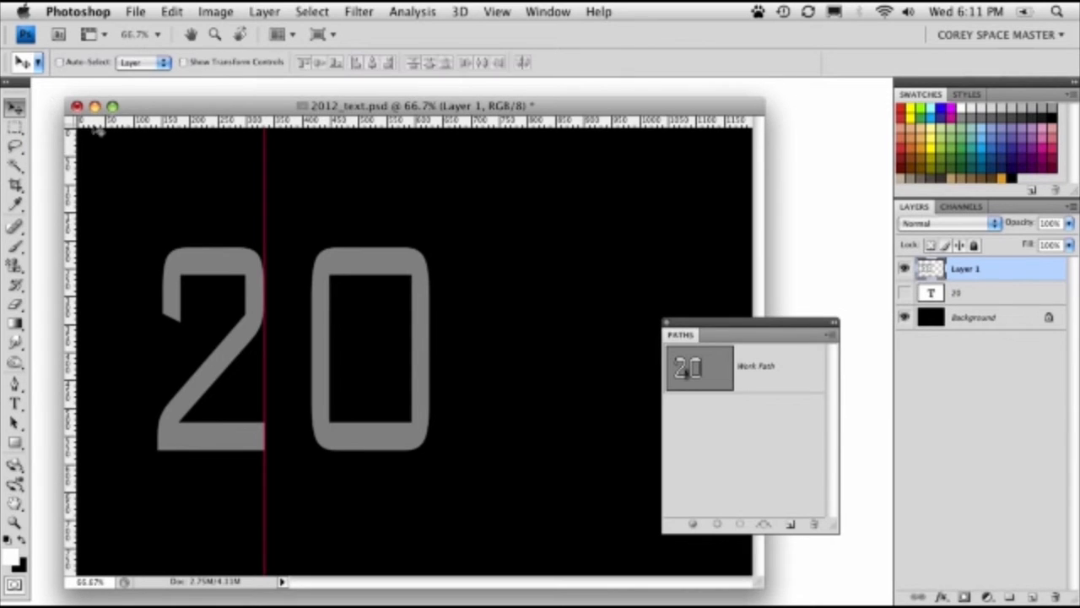
drag(265, 202, 4, 184)
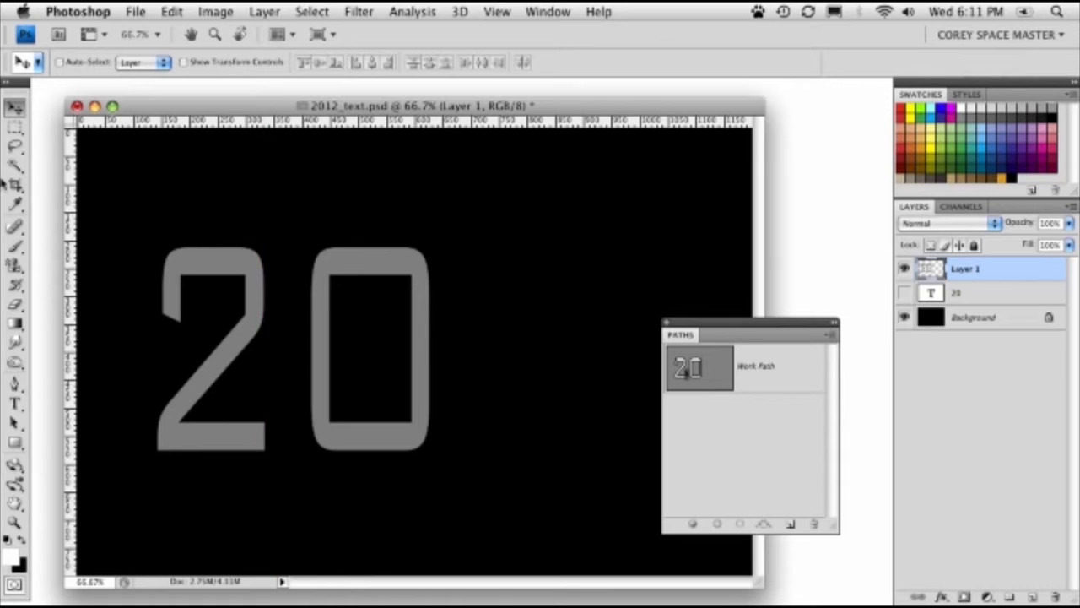
drag(403, 108, 423, 100)
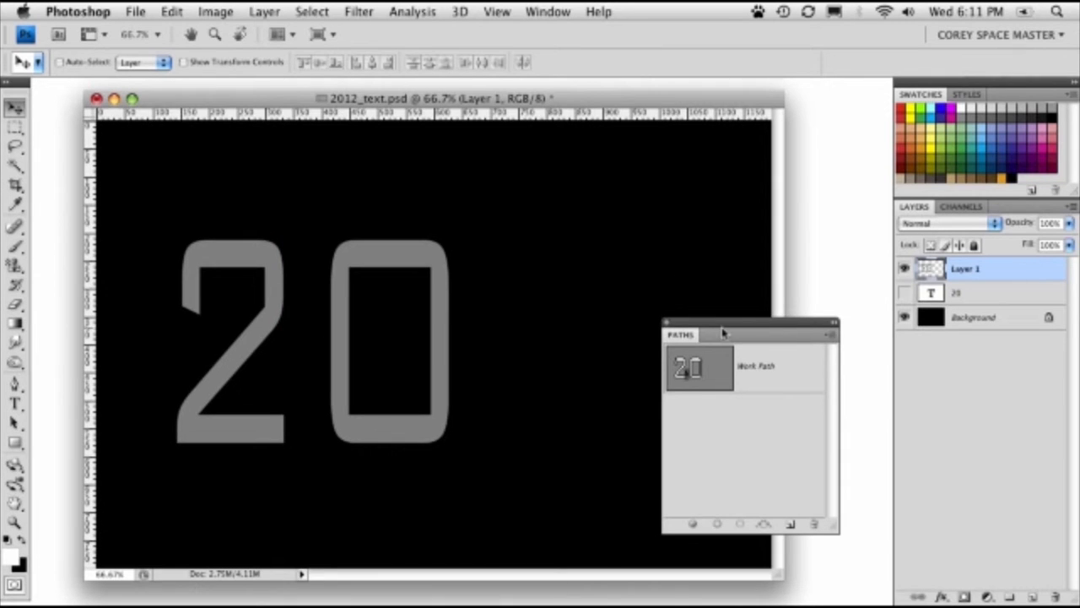
click(666, 322)
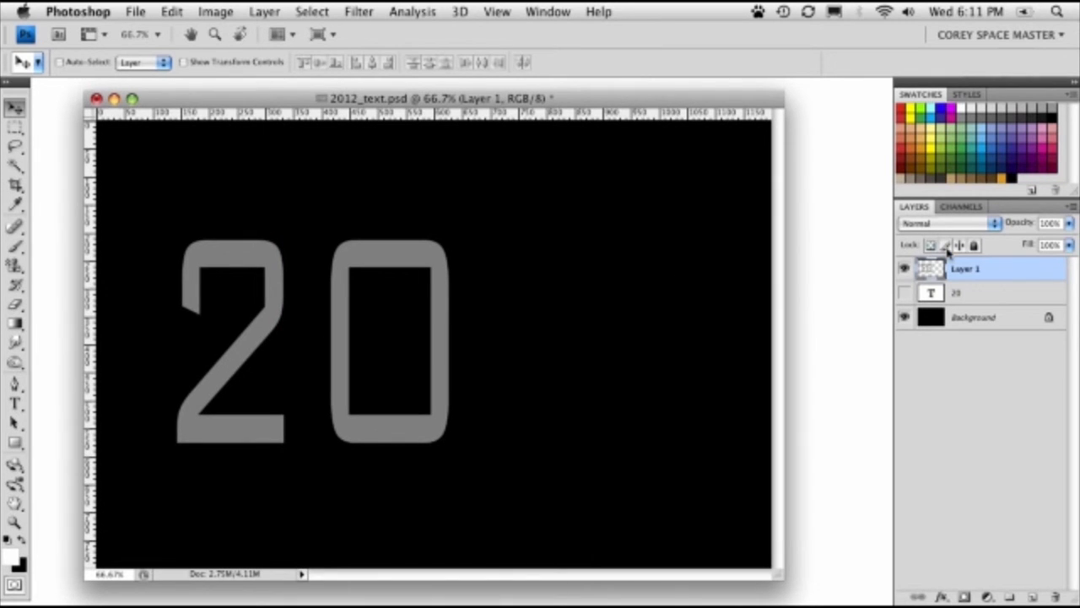
- Marquee-select the gray 2, place a copy to the right of the 0 with a gap for the 1, and deselect
click(12, 135)
click(90, 128)
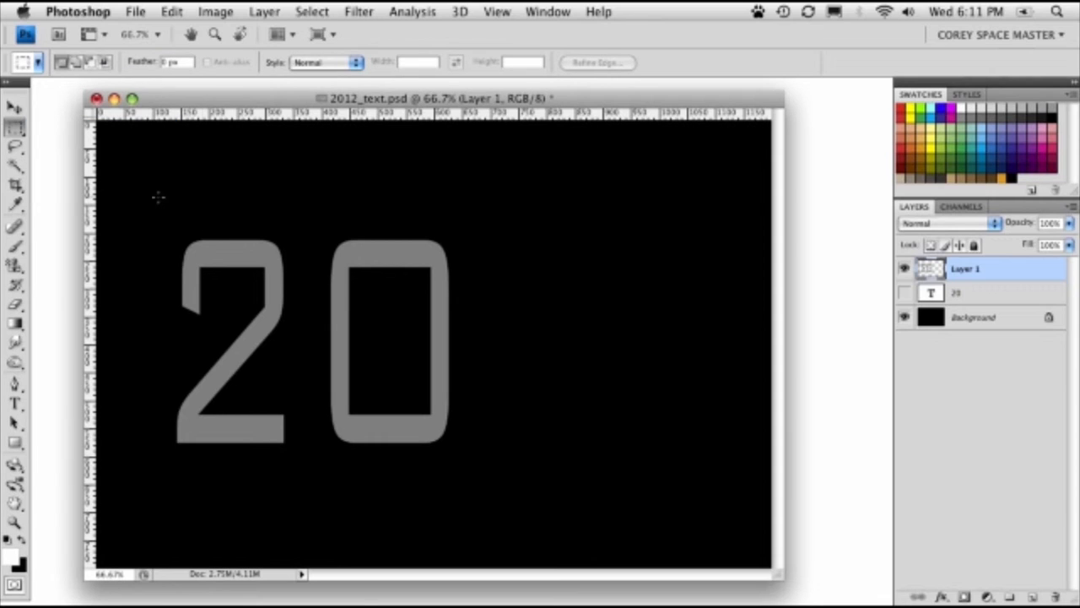
drag(158, 196, 302, 466)
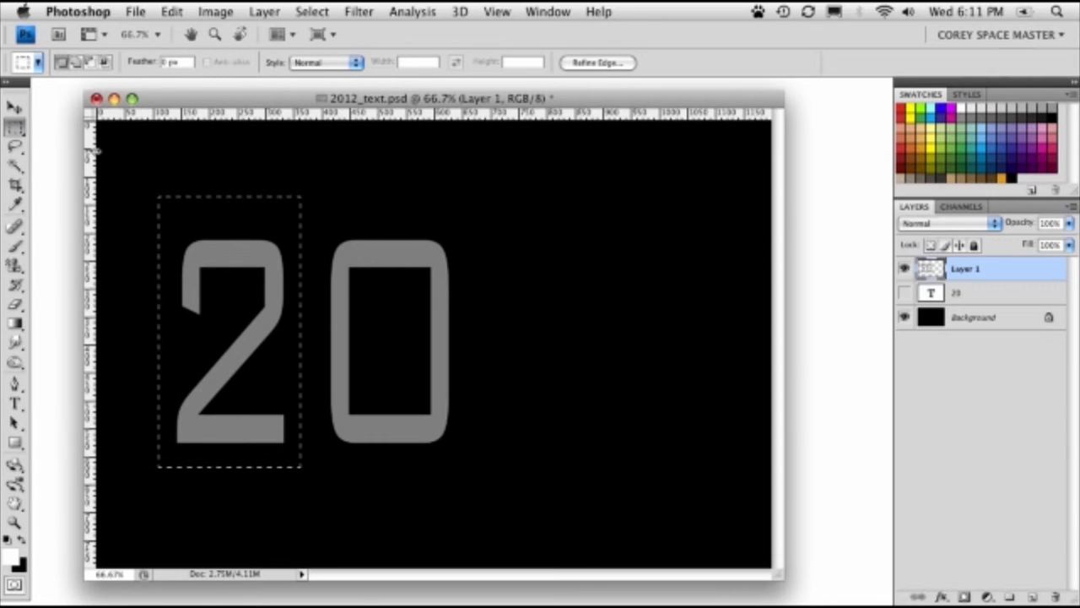
click(16, 108)
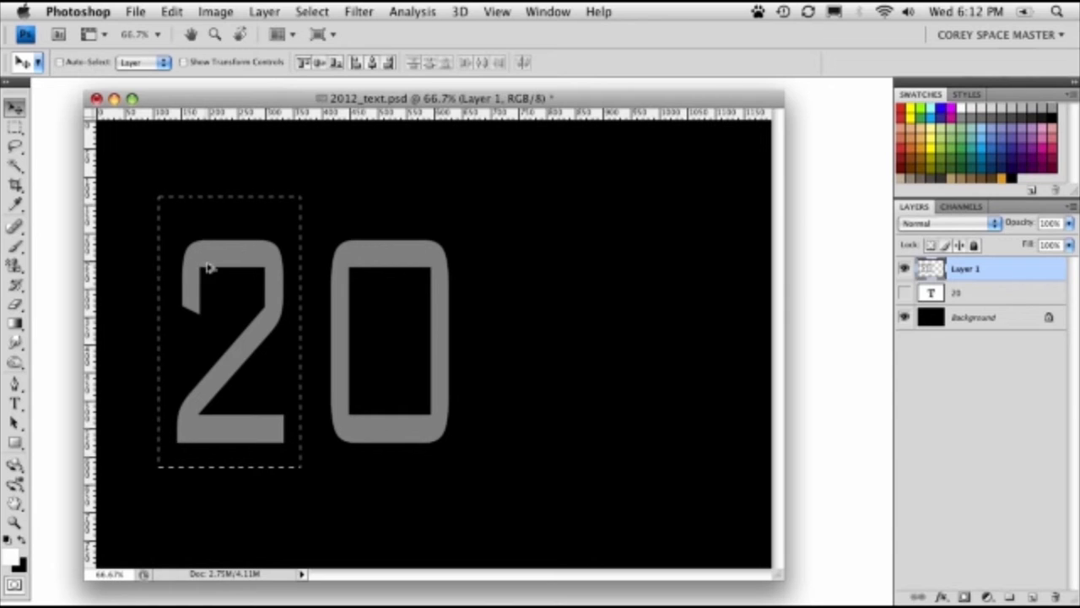
drag(188, 292, 609, 312)
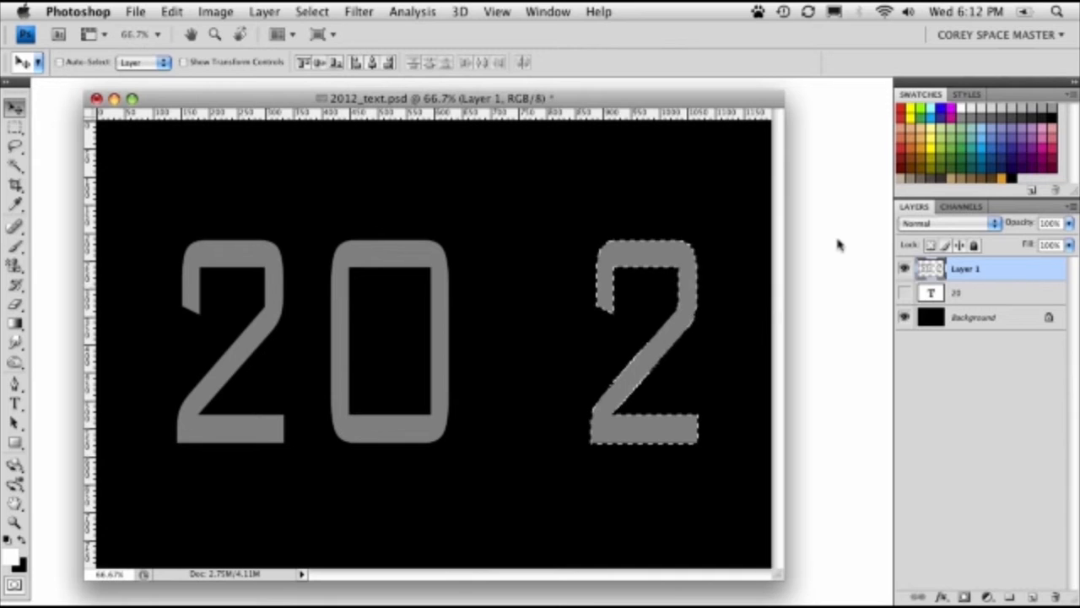
key(super+d)
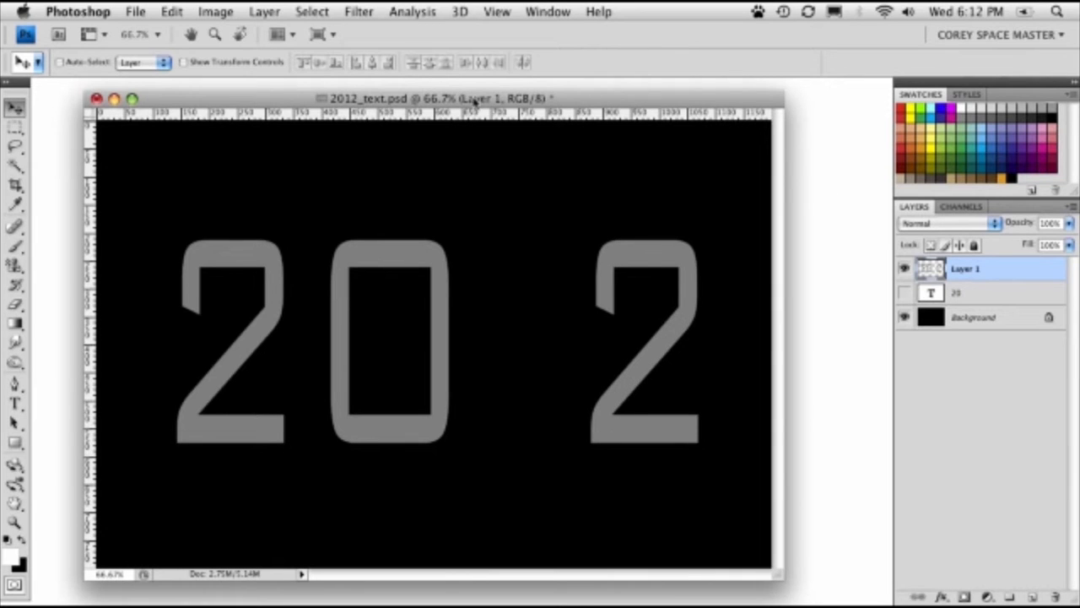
- Widen the 2012_text.psd window beyond the canvas edges and reposition it in the workspace
drag(469, 98, 462, 97)
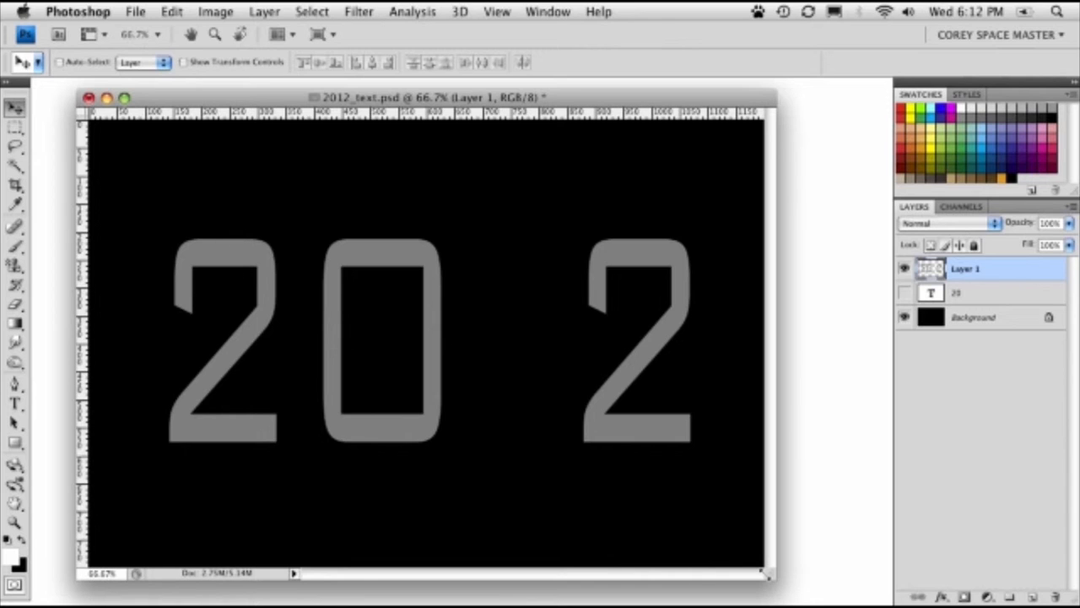
drag(753, 574, 803, 572)
drag(13, 129, 101, 115)
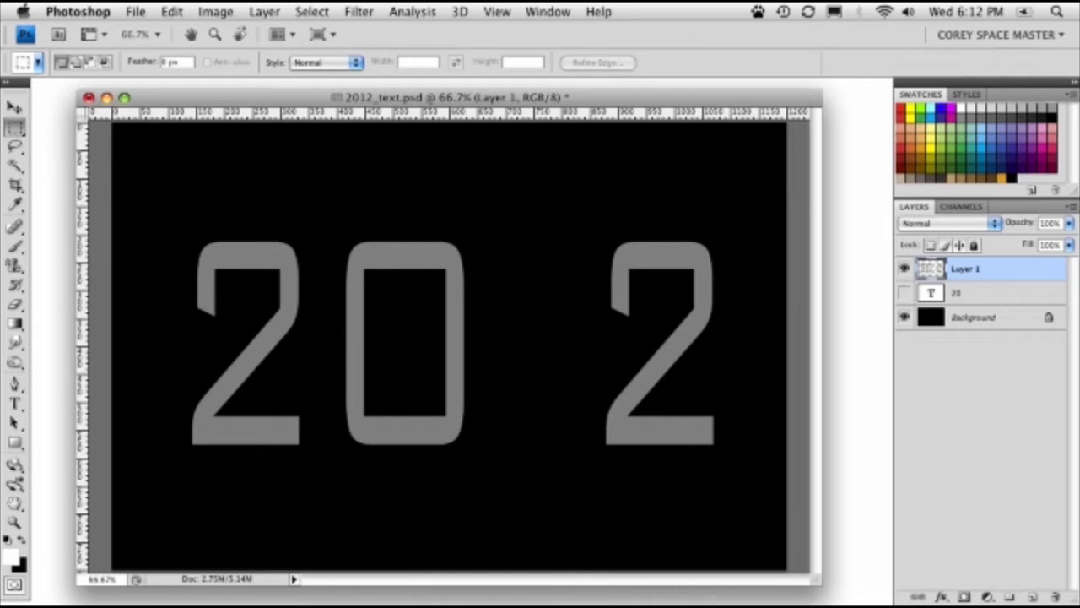
drag(392, 100, 366, 98)
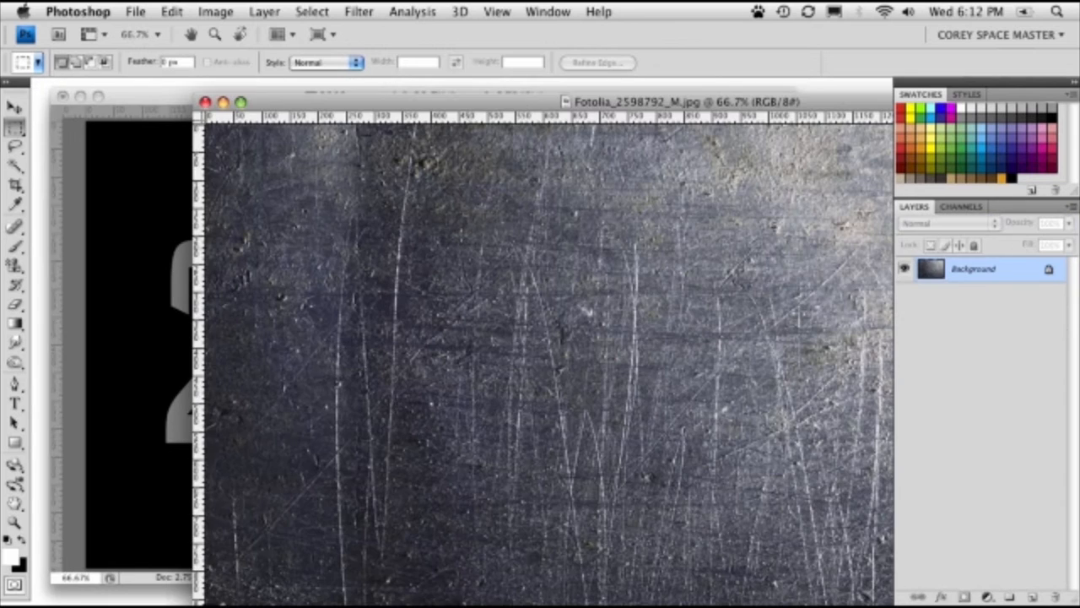
- Zoom the Fotolia_2598792_M.jpg metal texture out to 50% and move its window aside to uncover the 20 lettering
drag(393, 96, 331, 91)
key(super+minus)
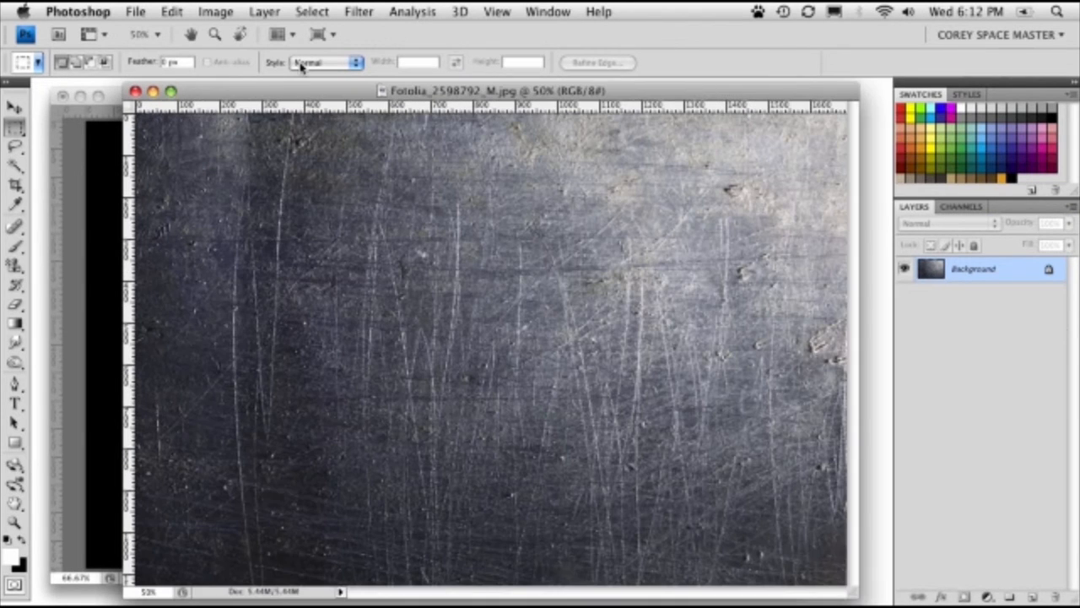
drag(349, 90, 503, 93)
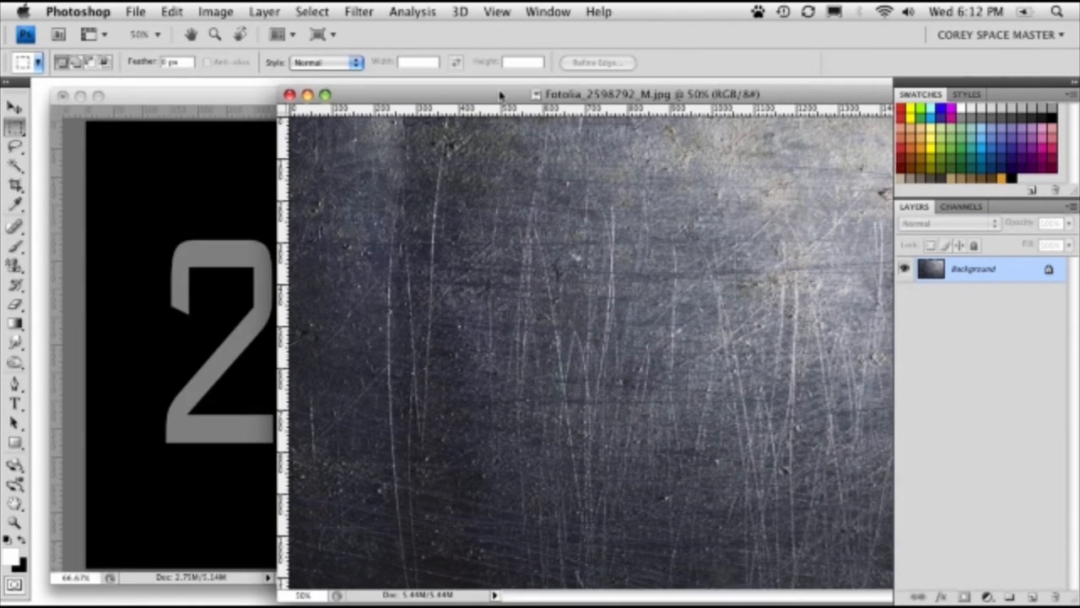
drag(354, 98, 666, 111)
- Copy the metal texture into 2012_text.psd as a new top layer with the Move tool, and minimize the source image window
click(15, 108)
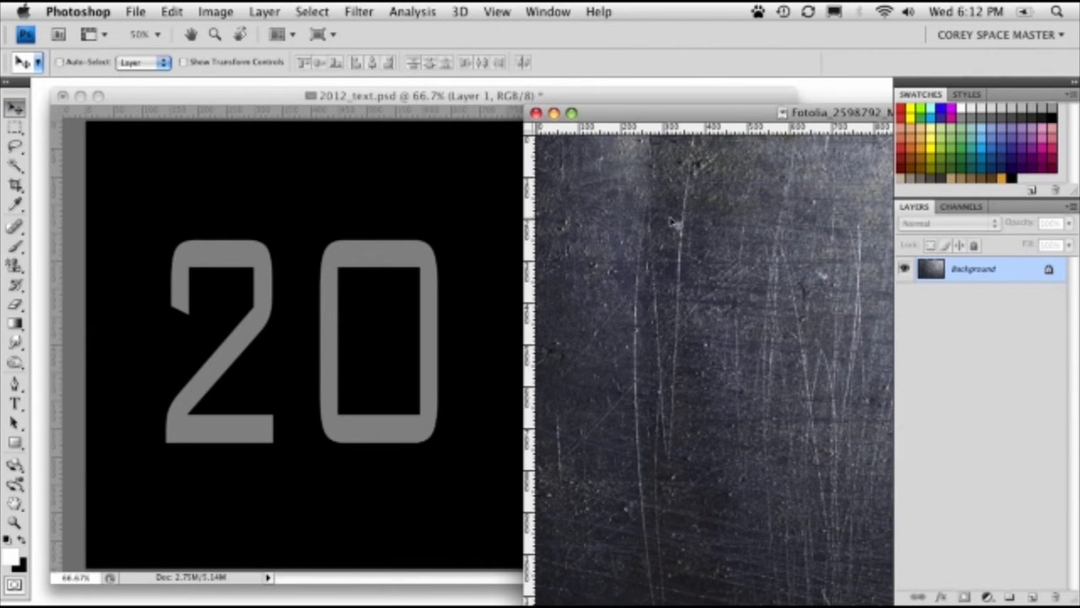
drag(604, 224, 331, 230)
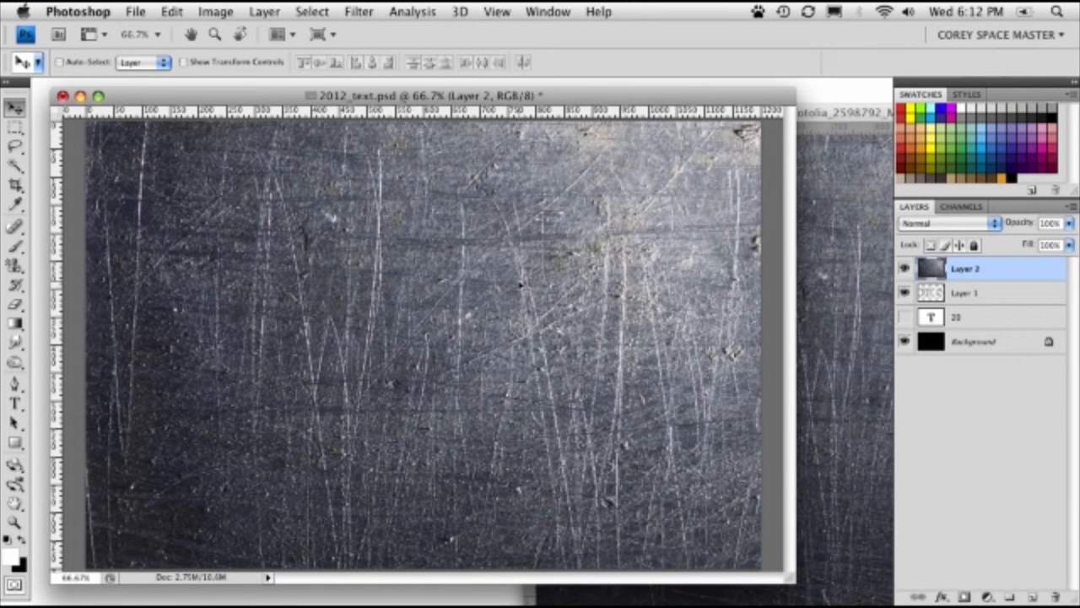
click(820, 226)
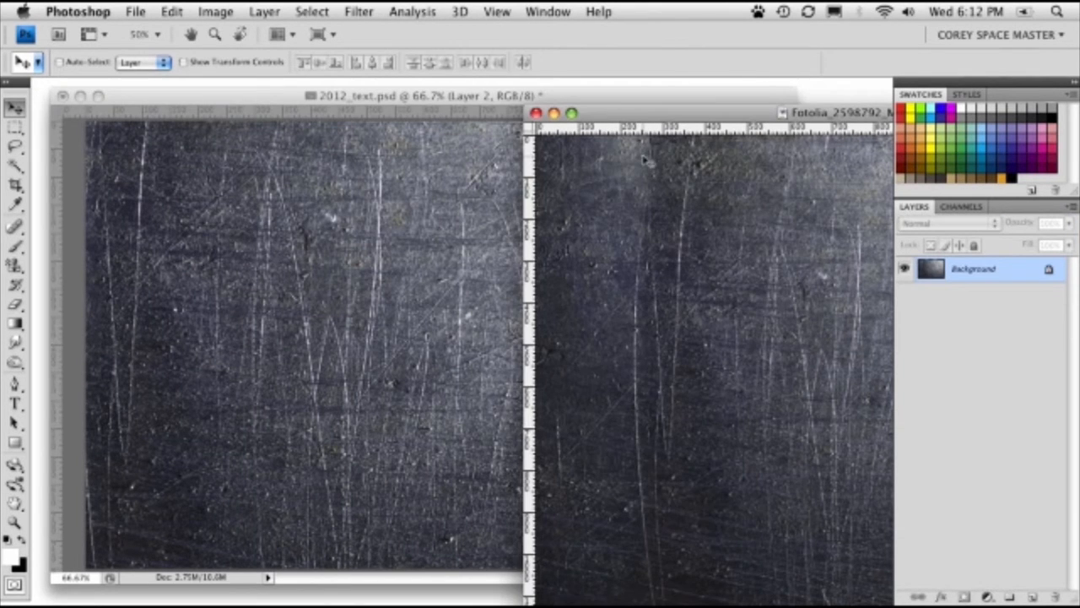
click(553, 113)
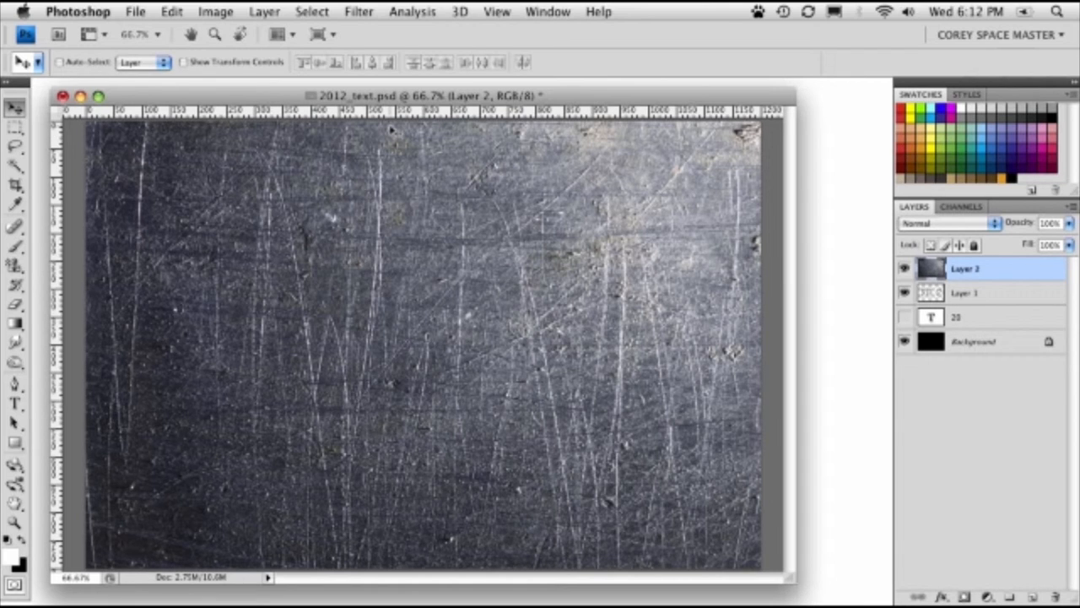
- Scale the metal texture layer to about 71% so it fits the canvas, and clip it to the gray lettering layer
key(super+t)
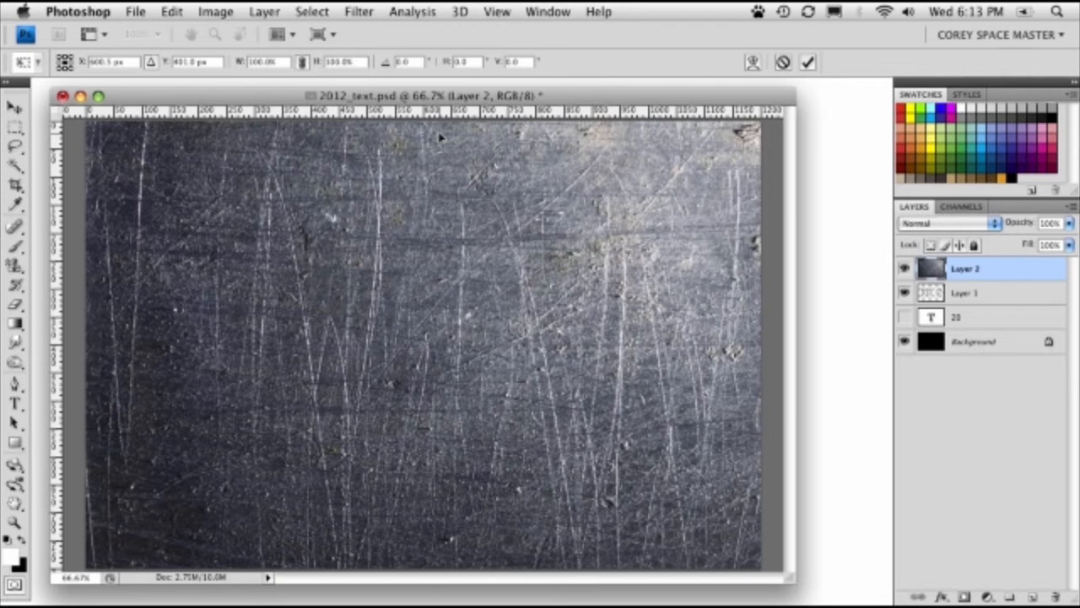
key(super+0)
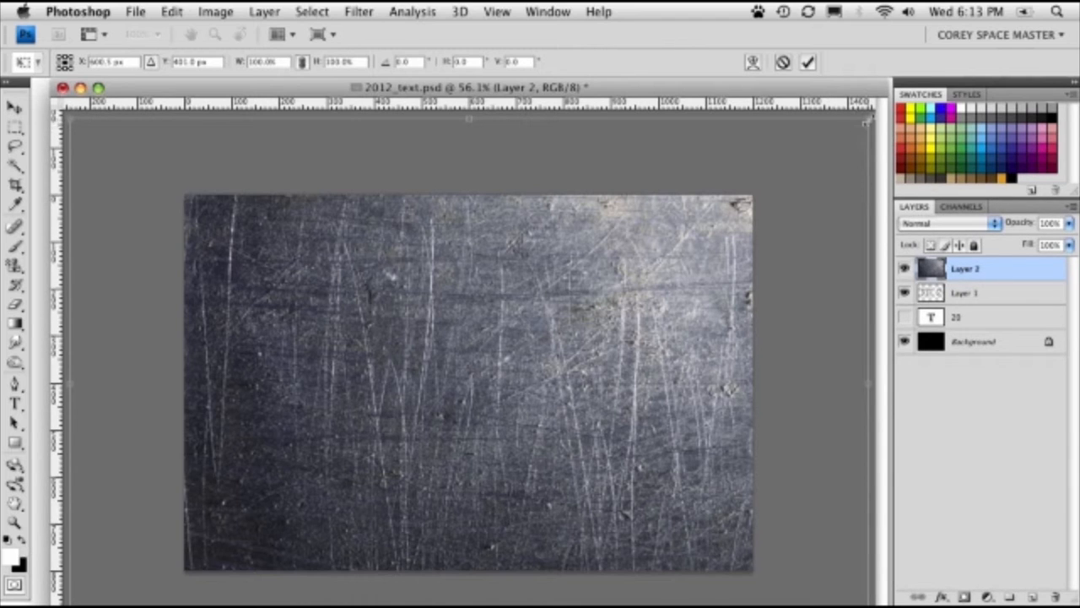
drag(869, 119, 755, 194)
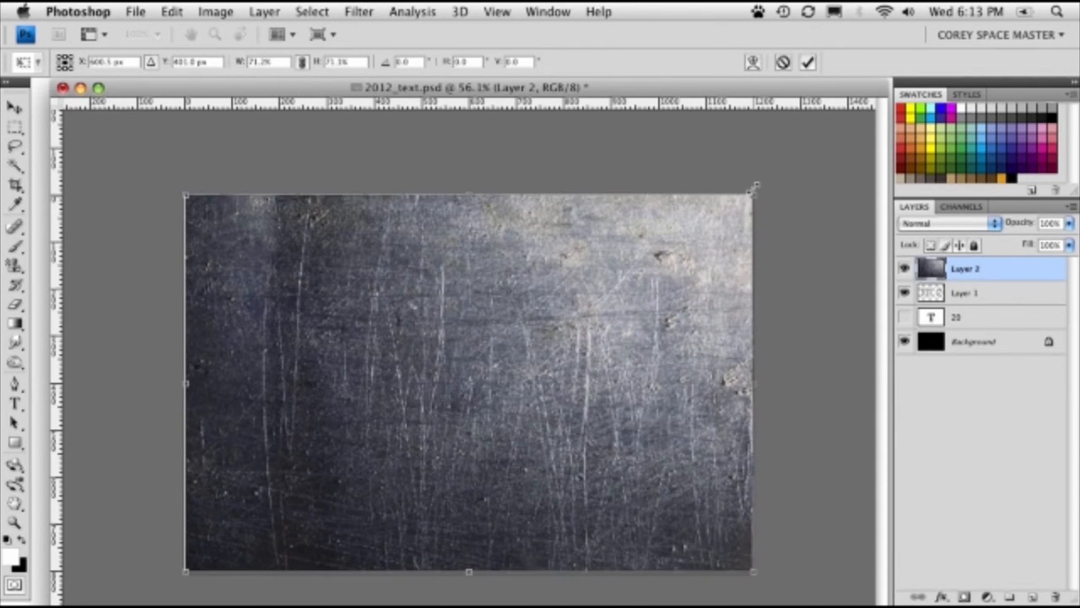
key(Return)
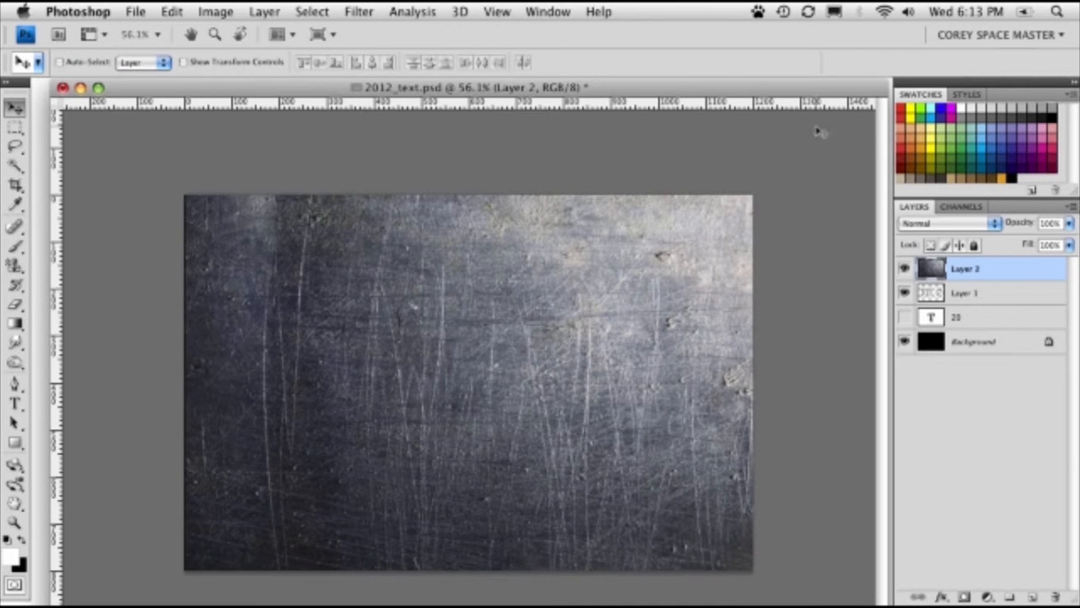
key(super+equal)
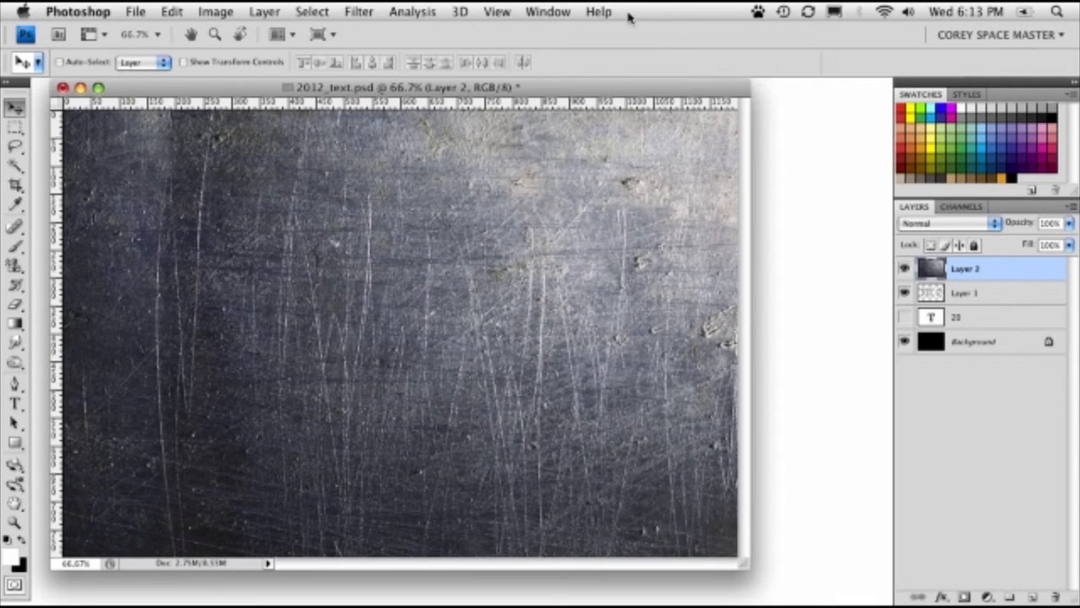
alt+click(962, 281)
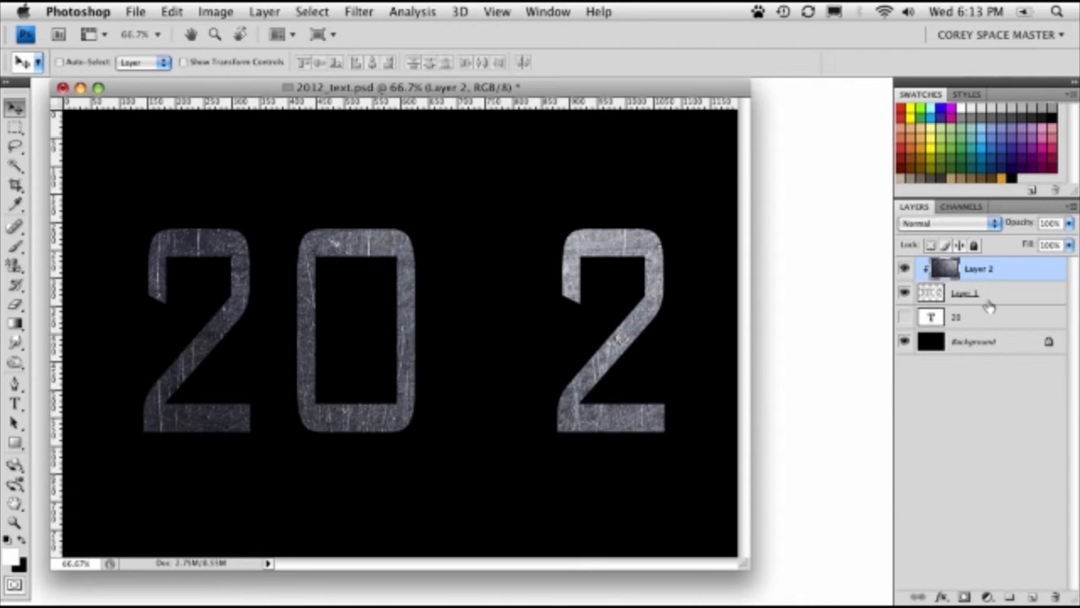
- Add a Bevel and Emboss effect to the lettering layer with Inner Bevel style, Chisel Hard technique, depth 1000% and size 3 px
double_click(1017, 300)
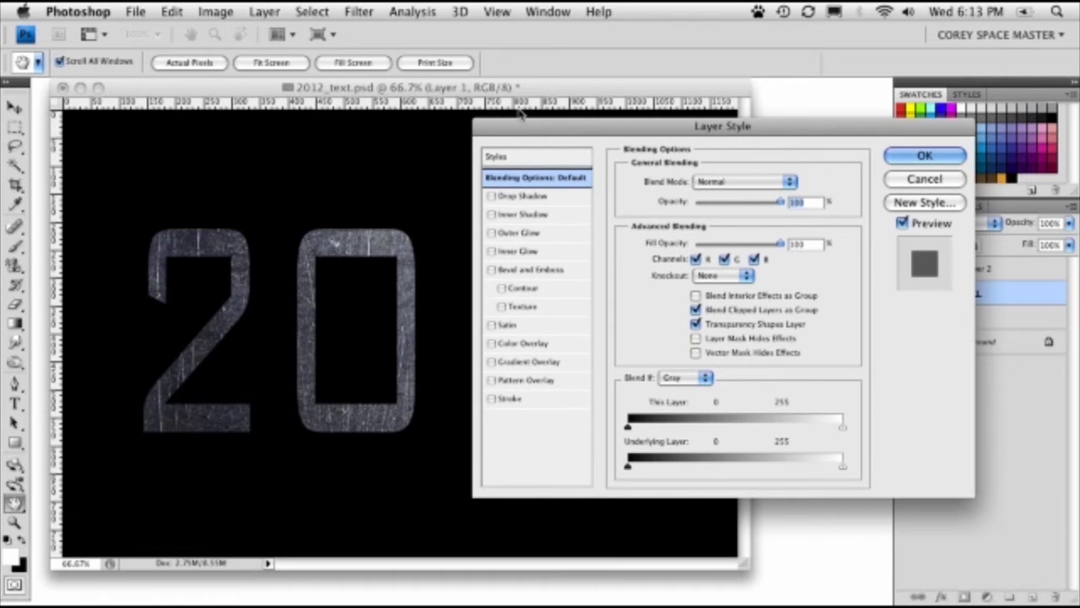
click(540, 269)
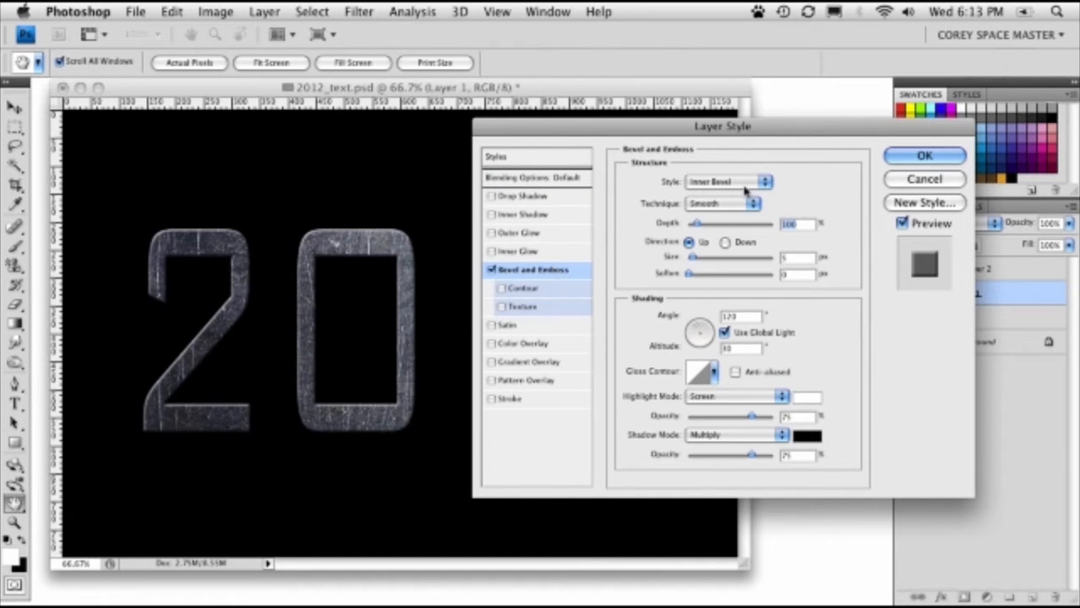
click(713, 203)
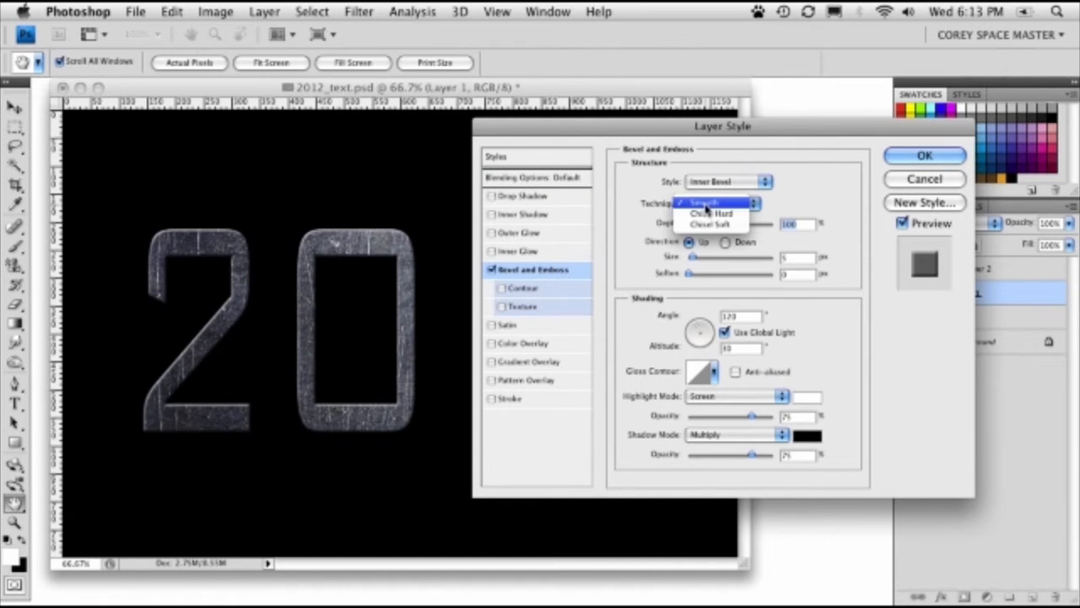
click(715, 214)
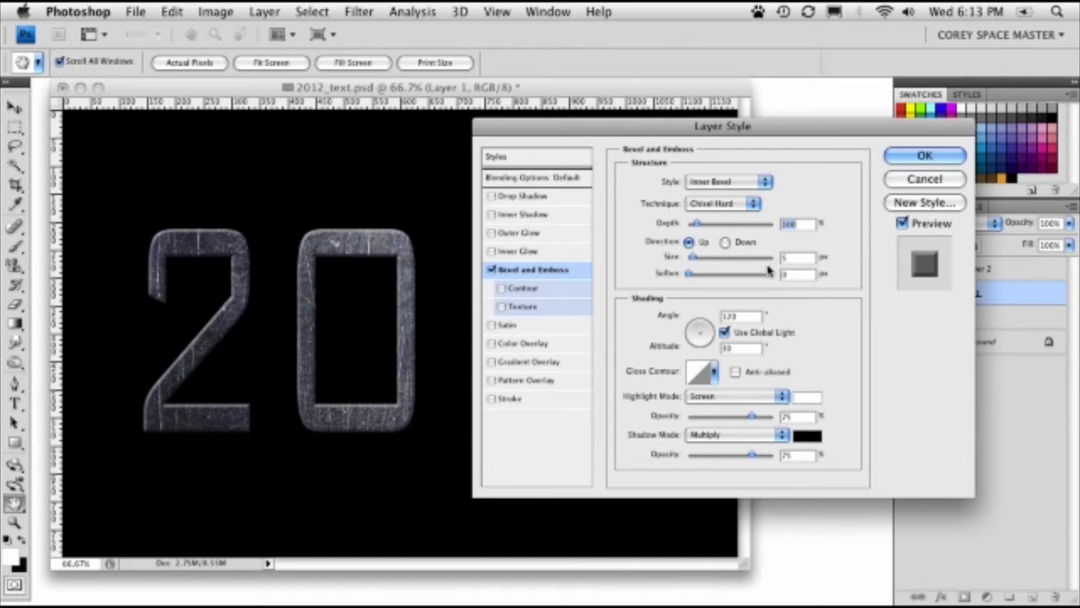
click(791, 258)
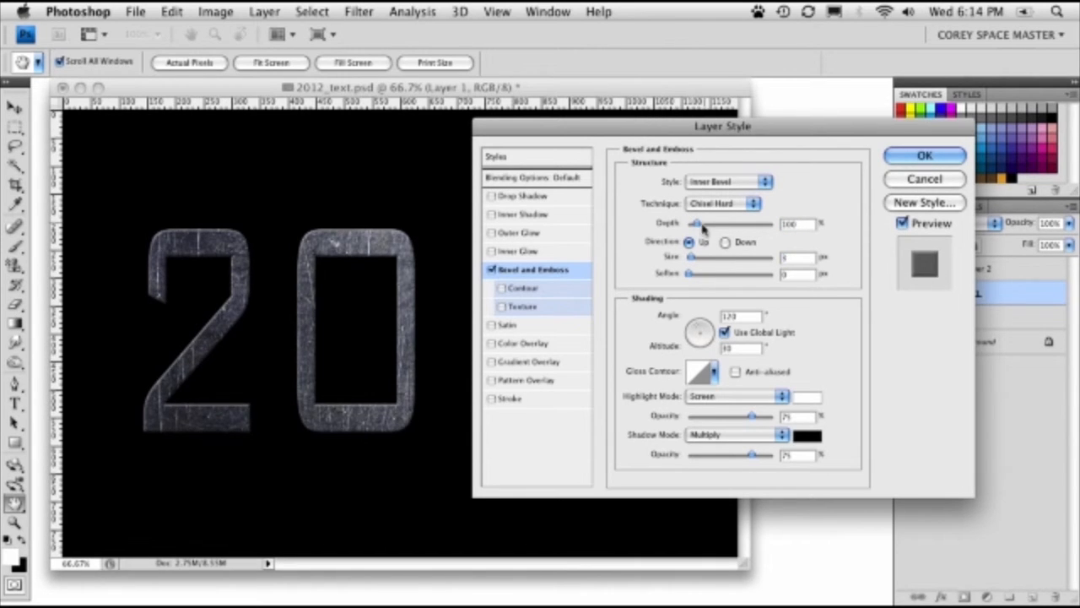
drag(695, 224, 772, 223)
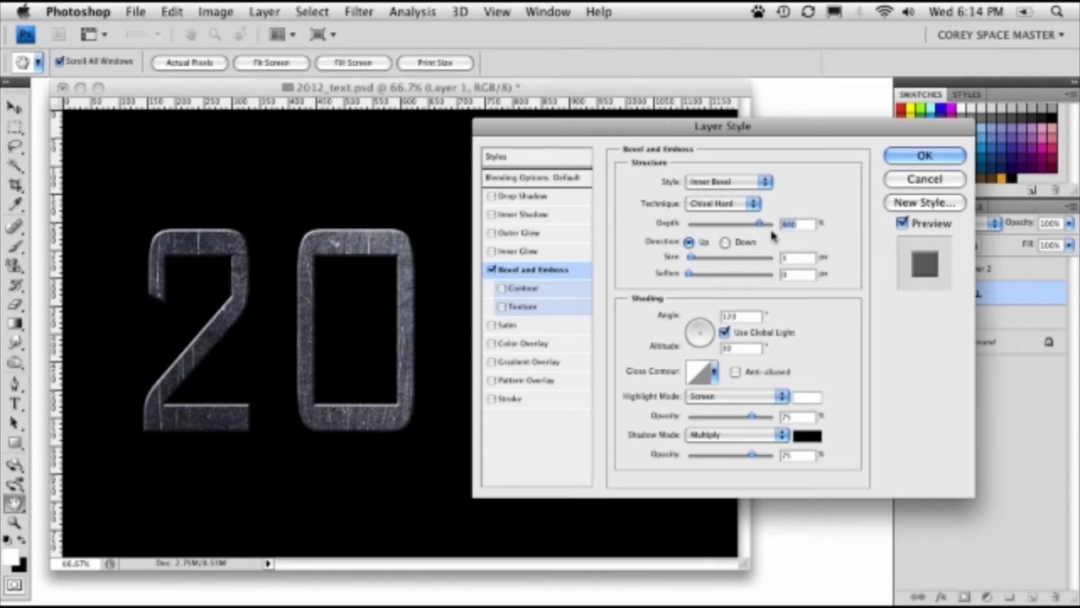
drag(556, 131, 869, 200)
drag(513, 164, 417, 156)
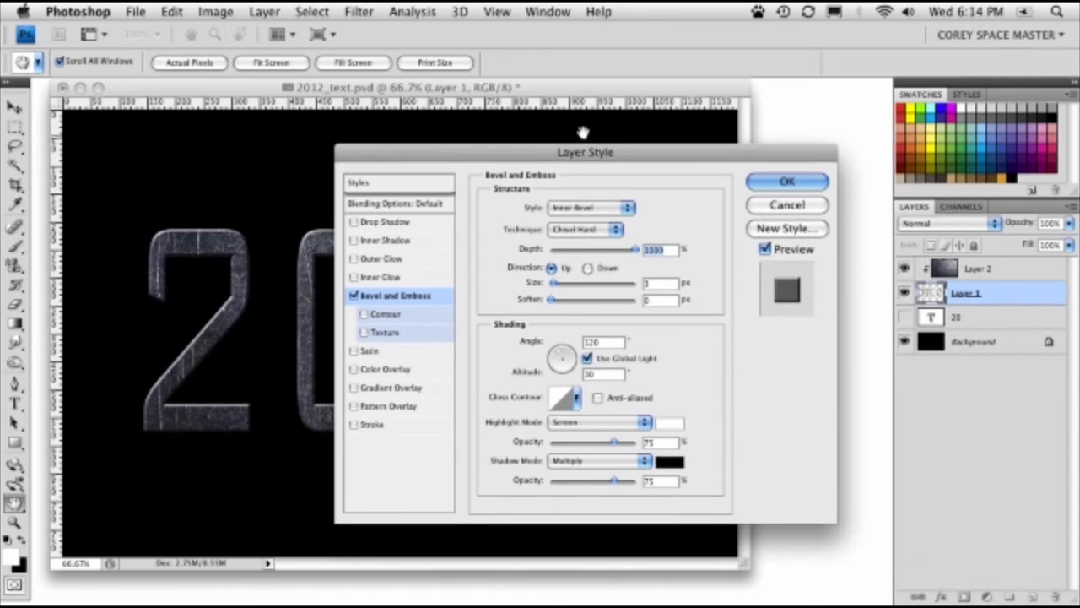
click(763, 182)
key(v)
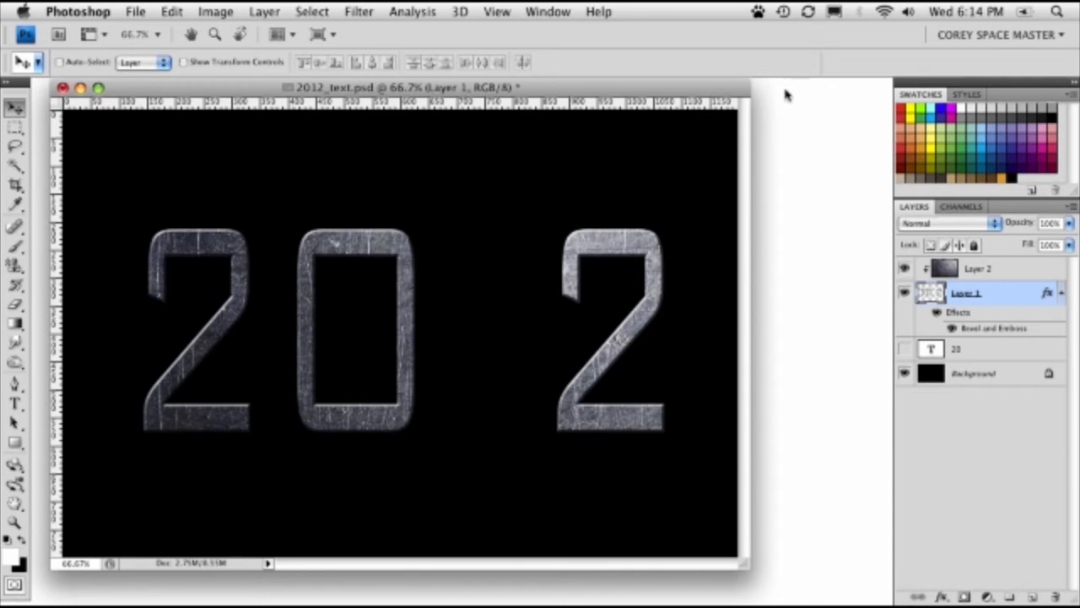
- Add a new layer above the metal texture and enlarge the document window beyond the canvas edges
click(992, 272)
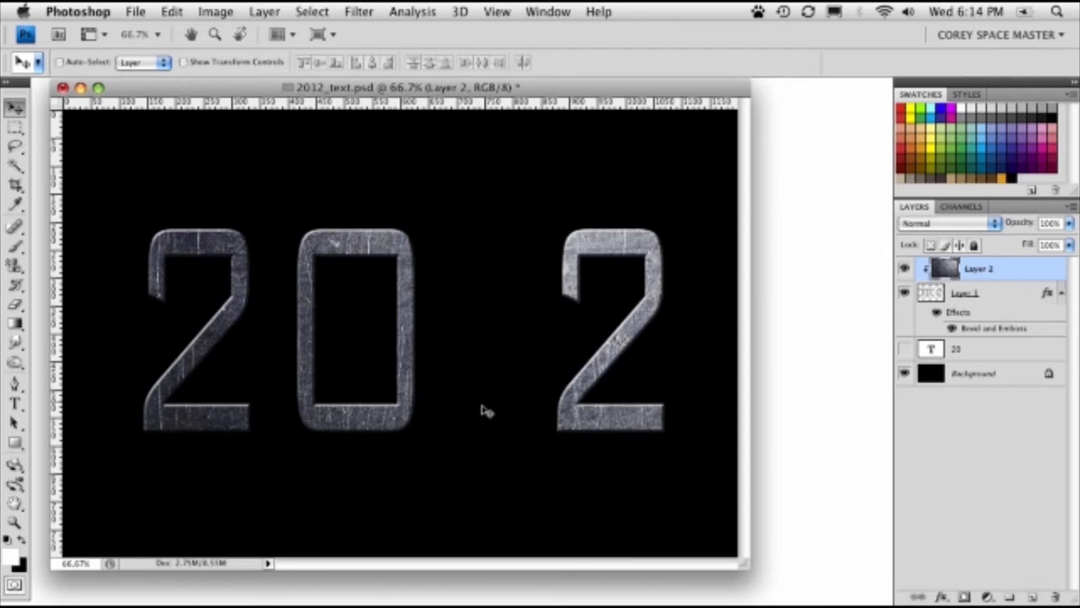
click(1034, 597)
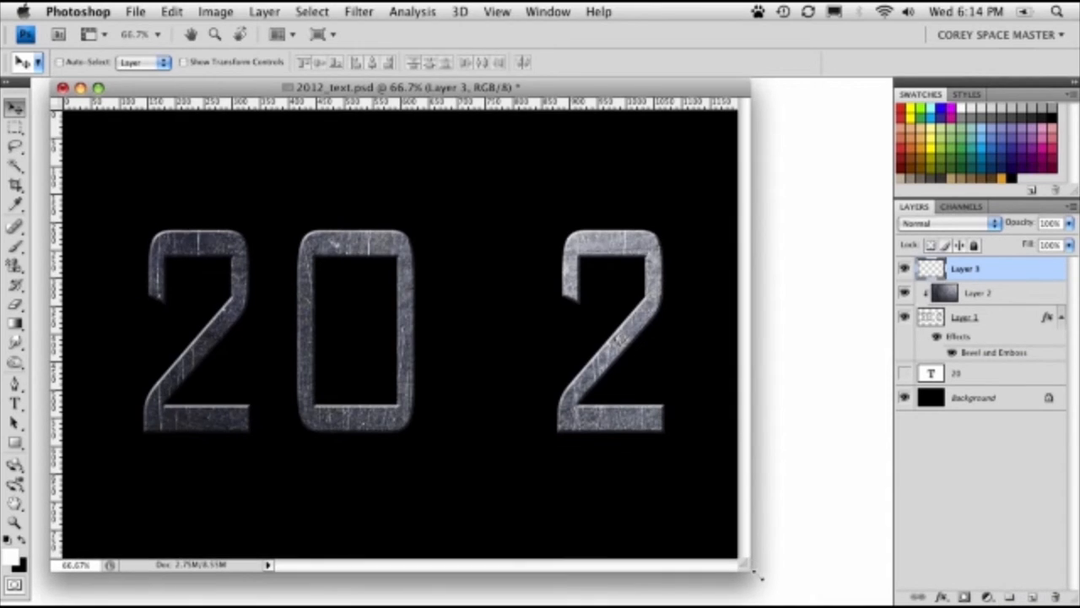
drag(753, 565, 842, 599)
- Marquee-select a narrow full-height strip between the 0 and the last 2, fill it with 50% Gray, and deselect
drag(15, 128, 106, 122)
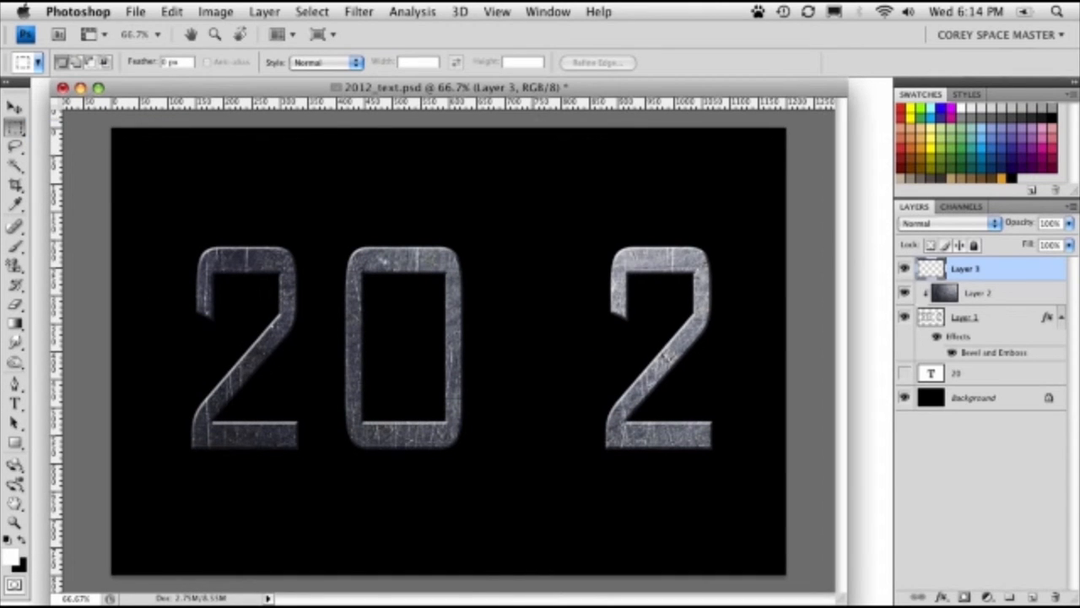
drag(531, 129, 535, 553)
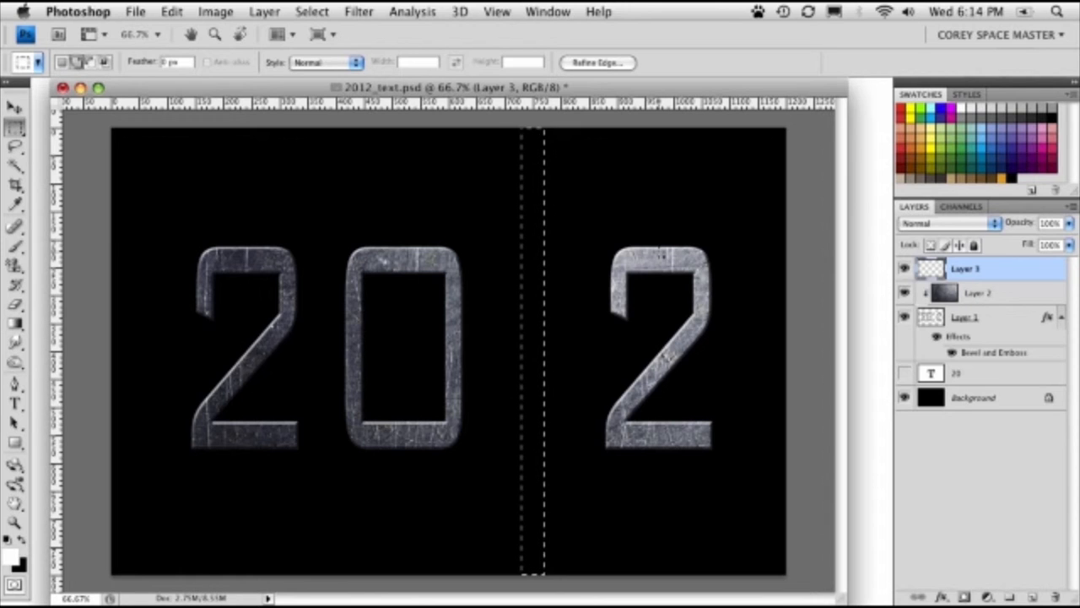
key(shift+BackSpace)
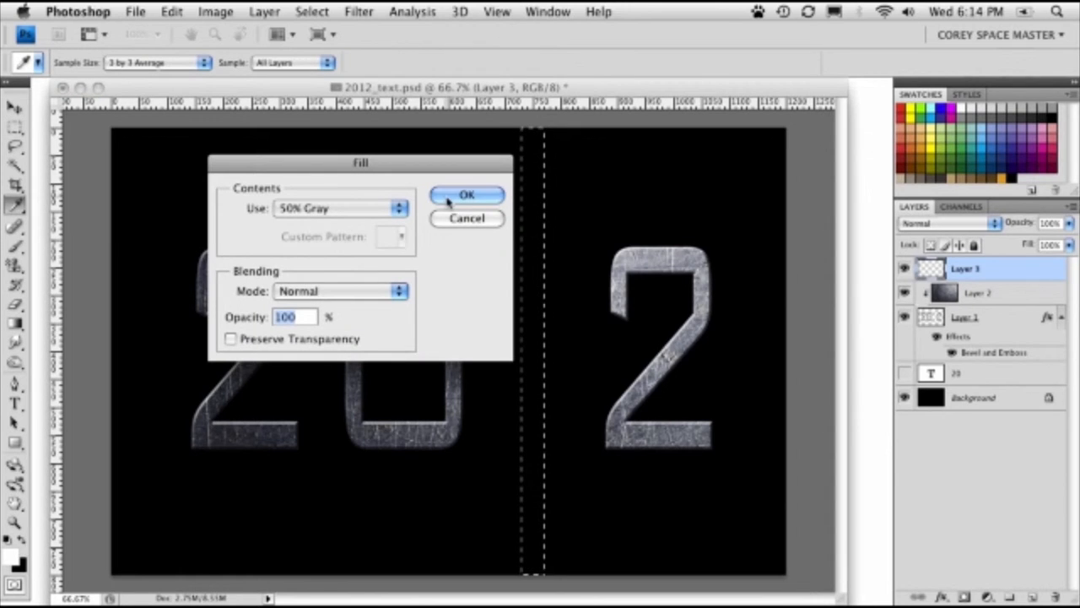
key(Return)
key(super+d)
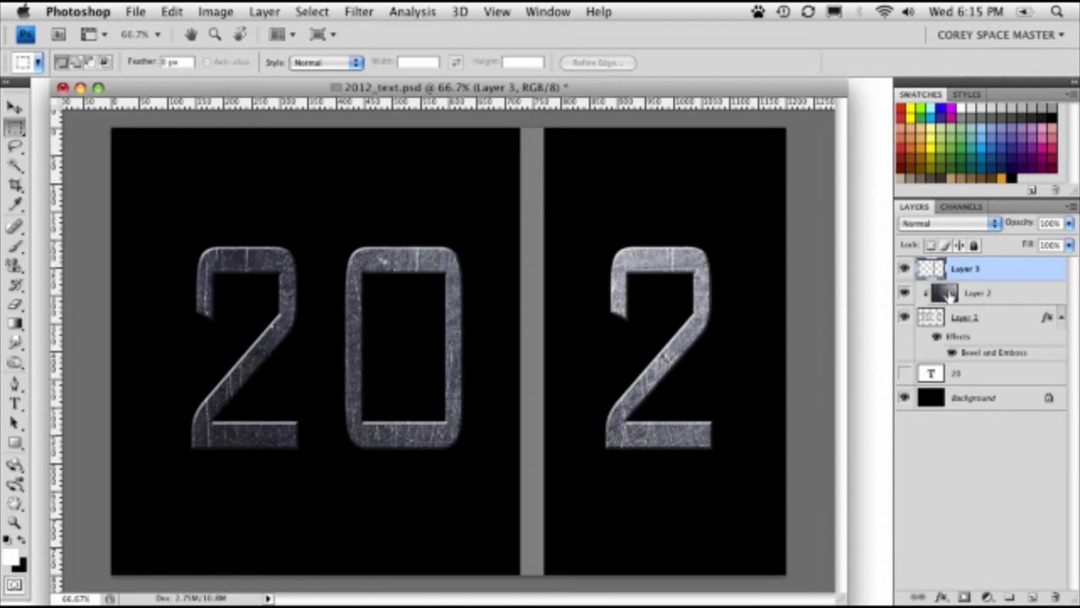
- Duplicate the metal texture layer, move the copy above the gray strip layer, and clip it to the strip
drag(948, 297, 1031, 596)
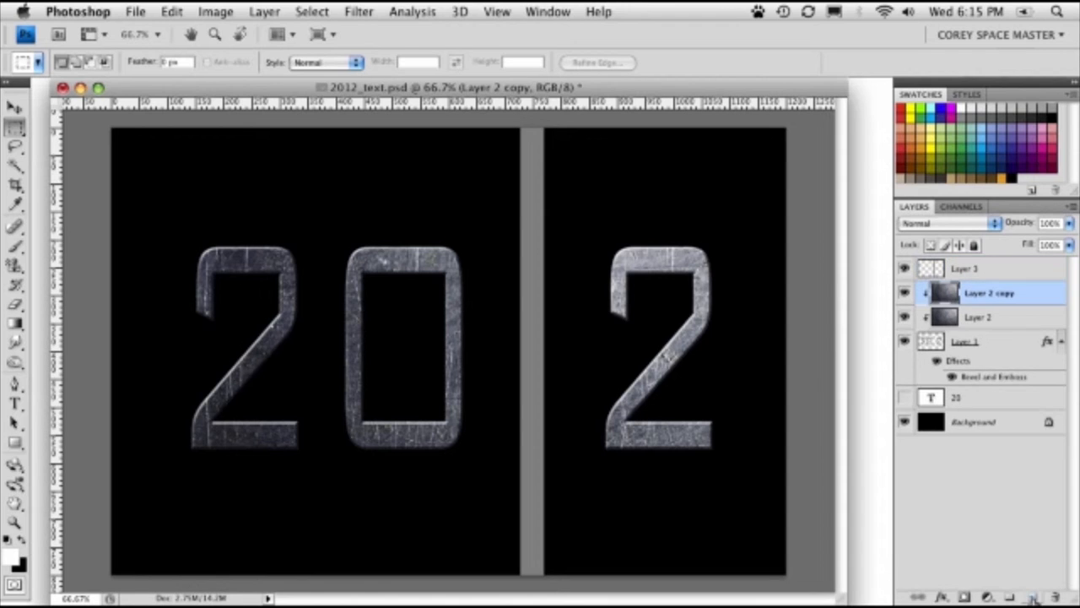
drag(983, 293, 978, 269)
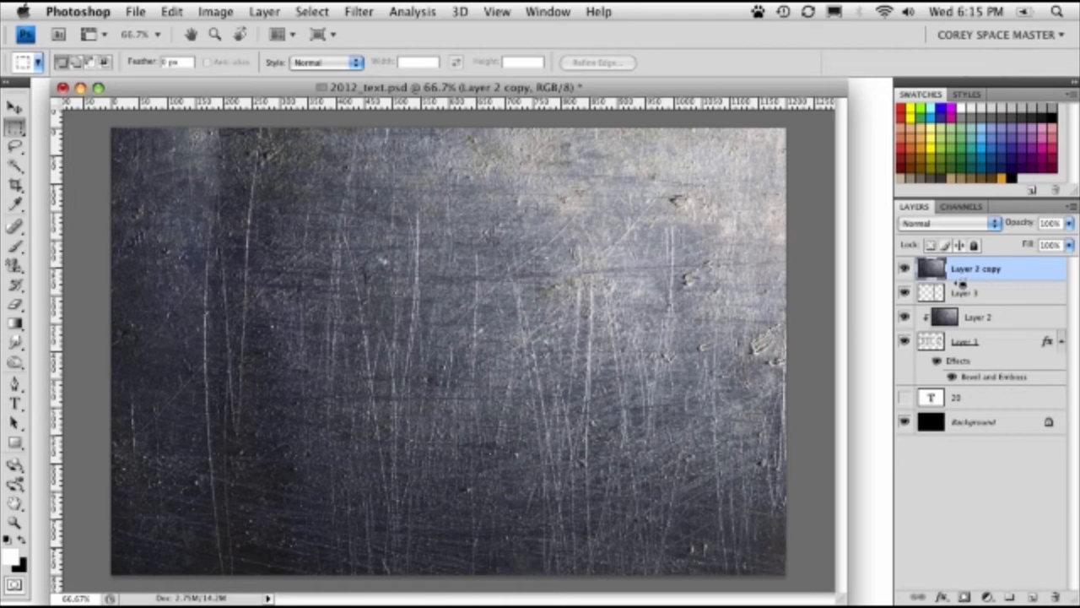
alt+click(961, 285)
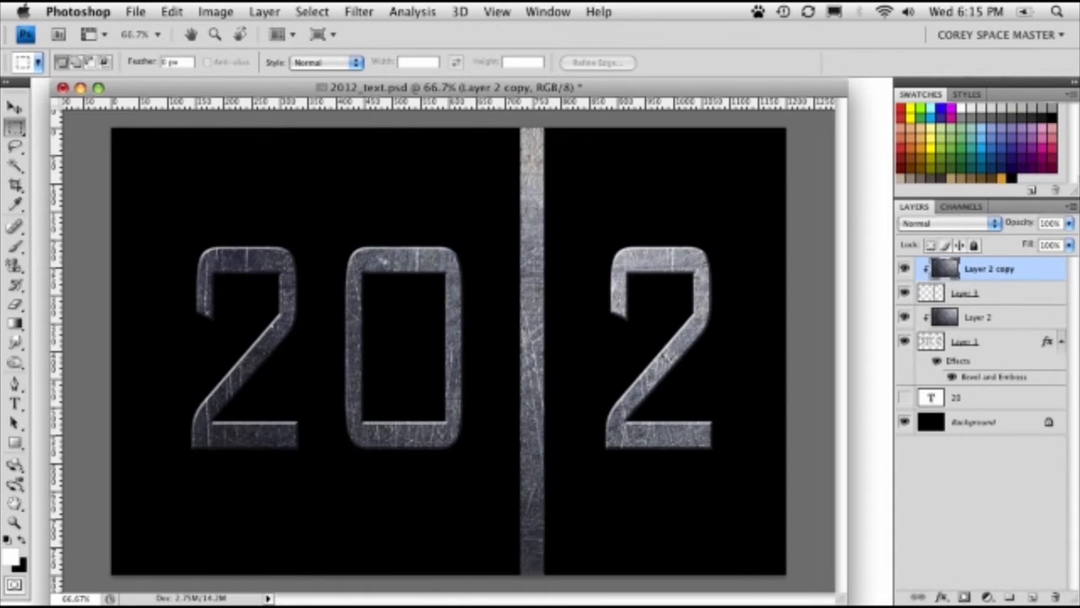
- Check the strip layer by toggling its visibility, and add a layer mask to it
click(954, 295)
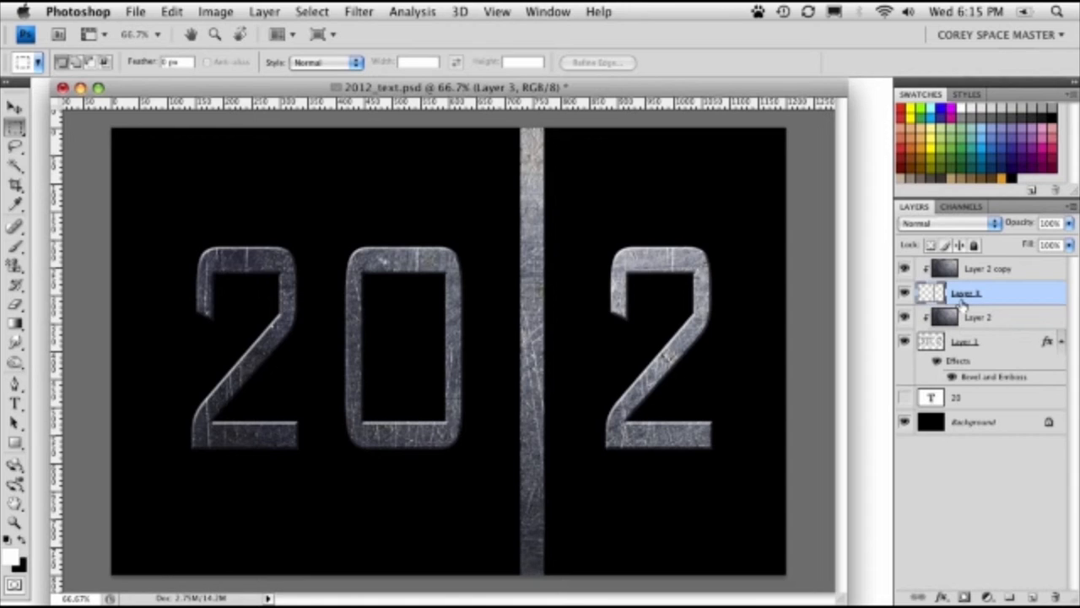
click(905, 292)
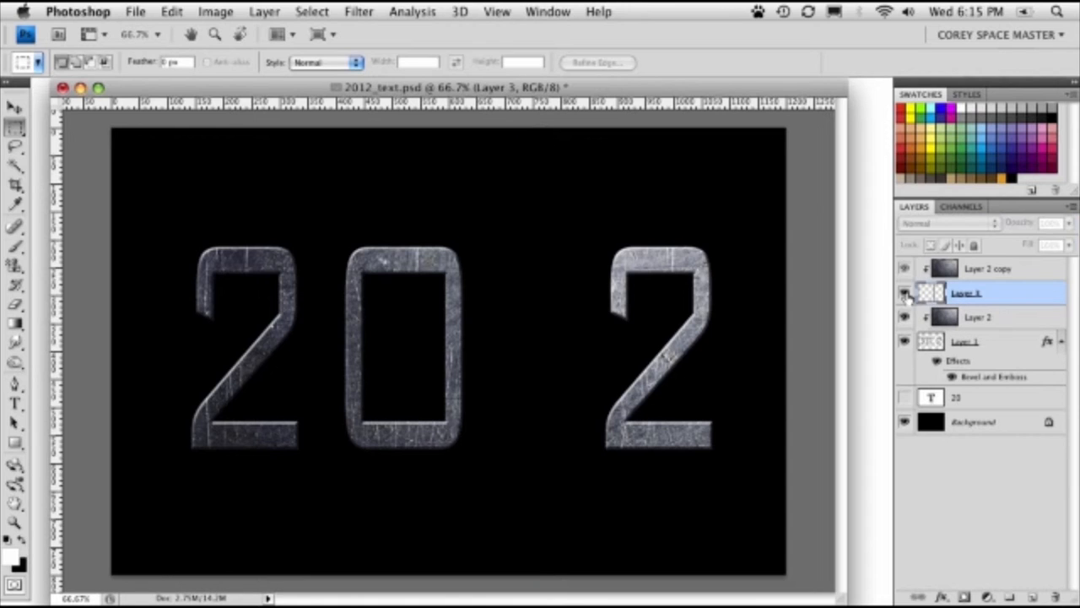
click(905, 293)
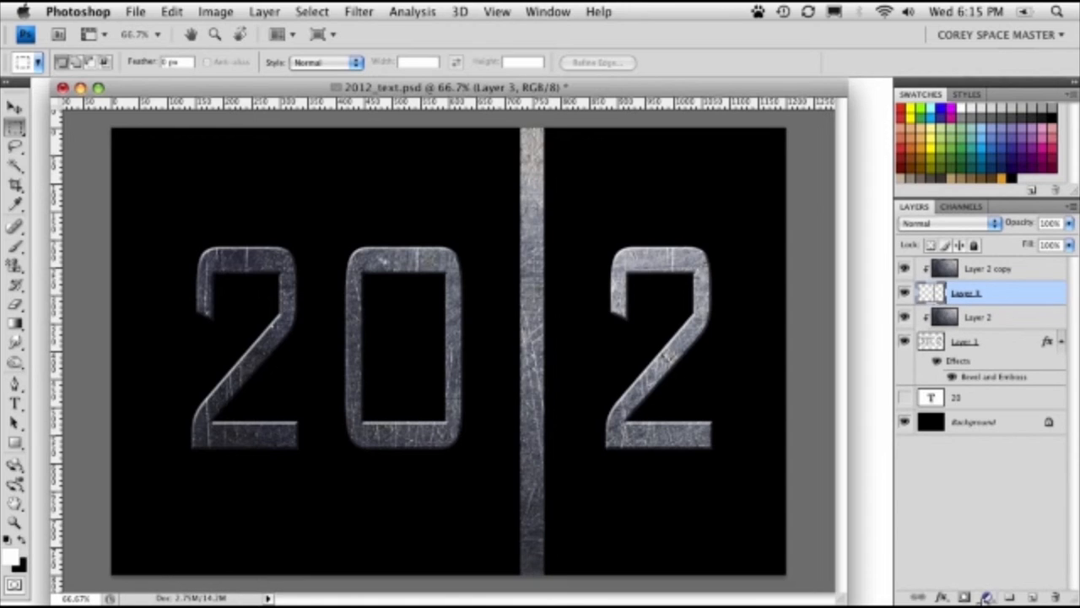
click(987, 596)
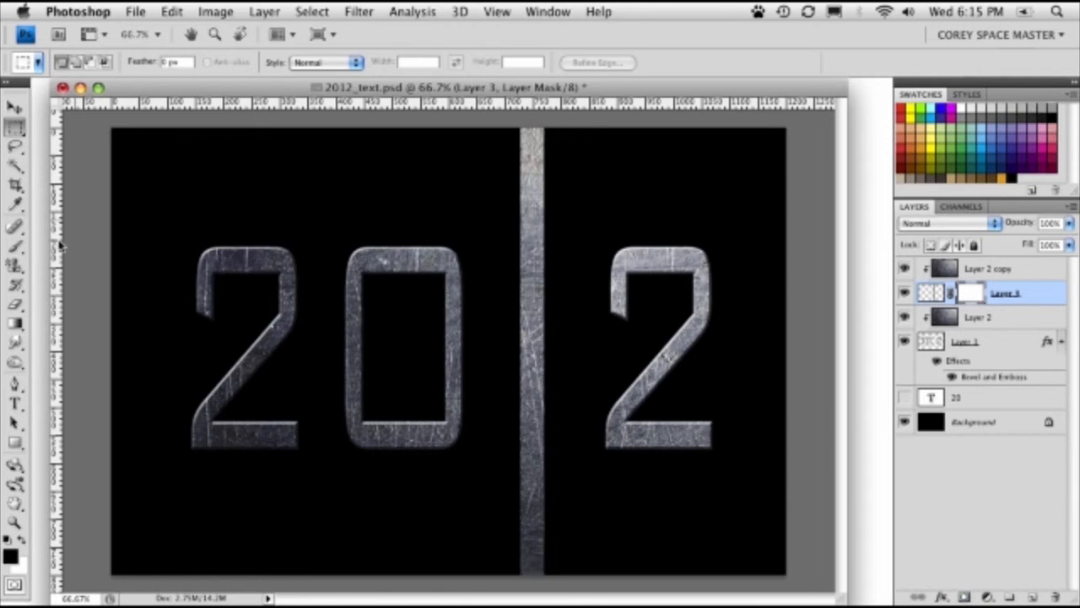
- Fade out the upper end of the vertical bar by drawing a linear black-to-white gradient on its layer mask
click(15, 322)
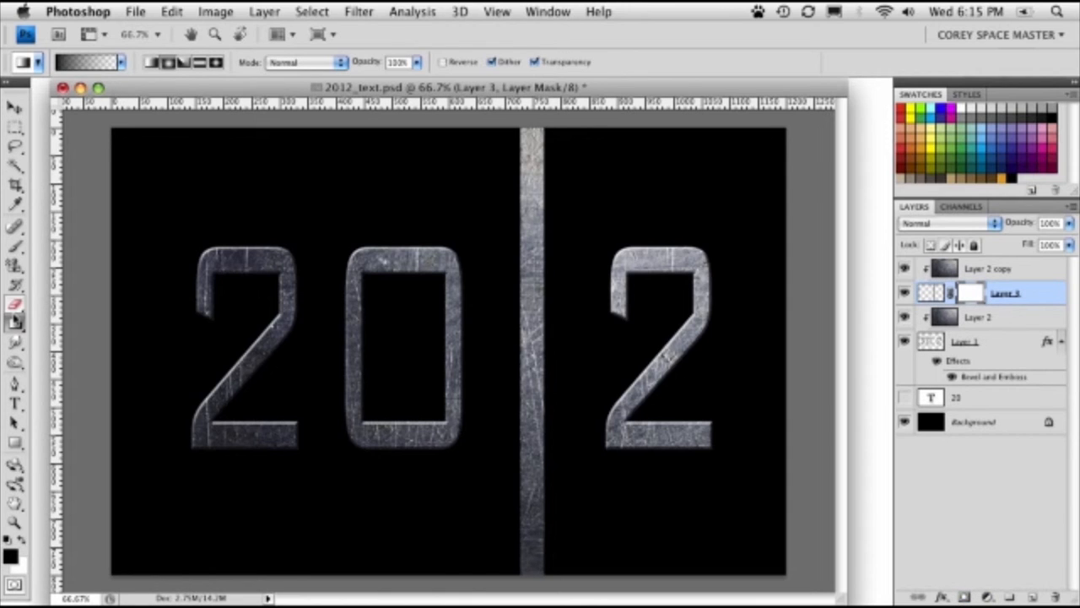
click(120, 63)
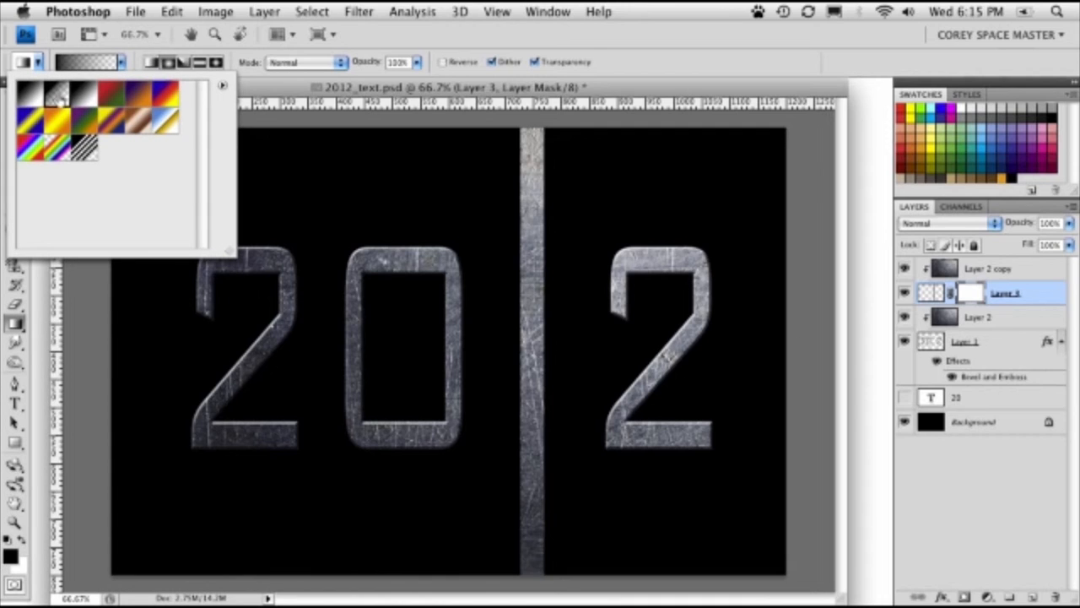
double_click(57, 93)
click(85, 63)
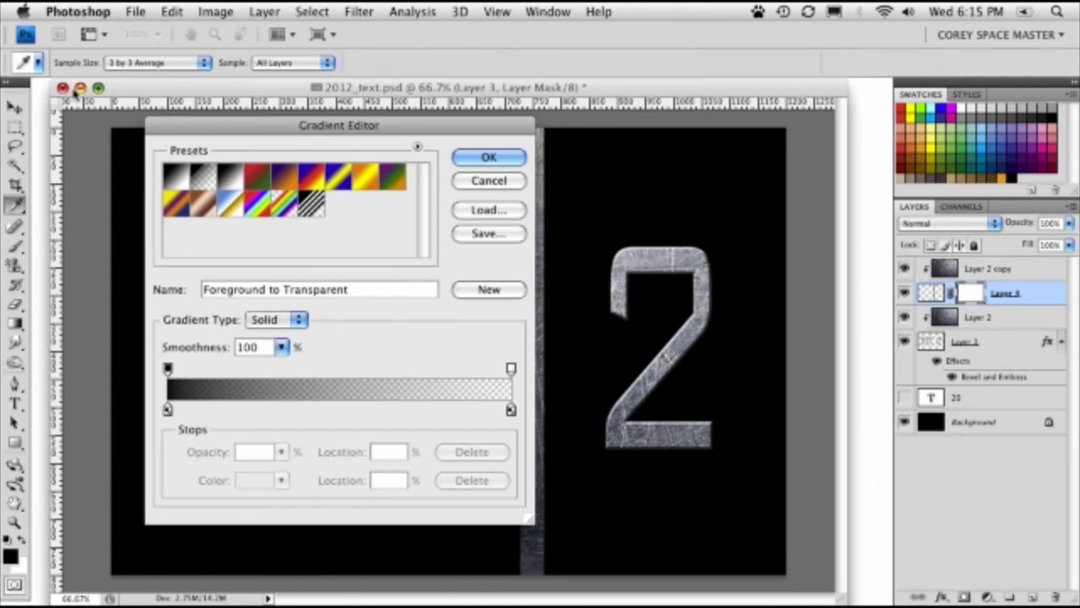
click(187, 174)
click(484, 159)
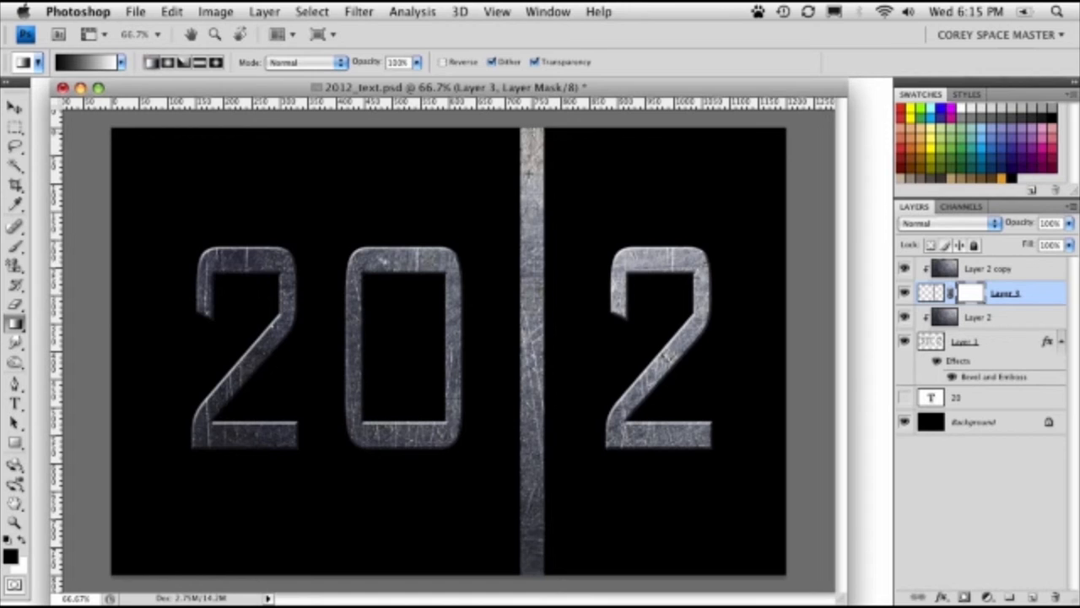
drag(532, 135, 531, 269)
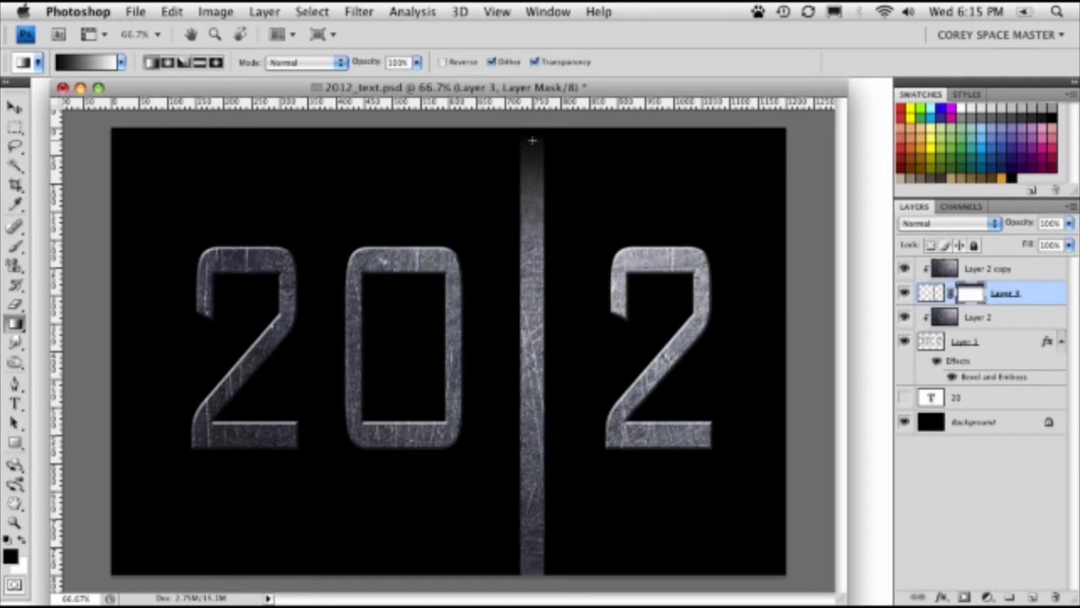
drag(532, 137, 532, 257)
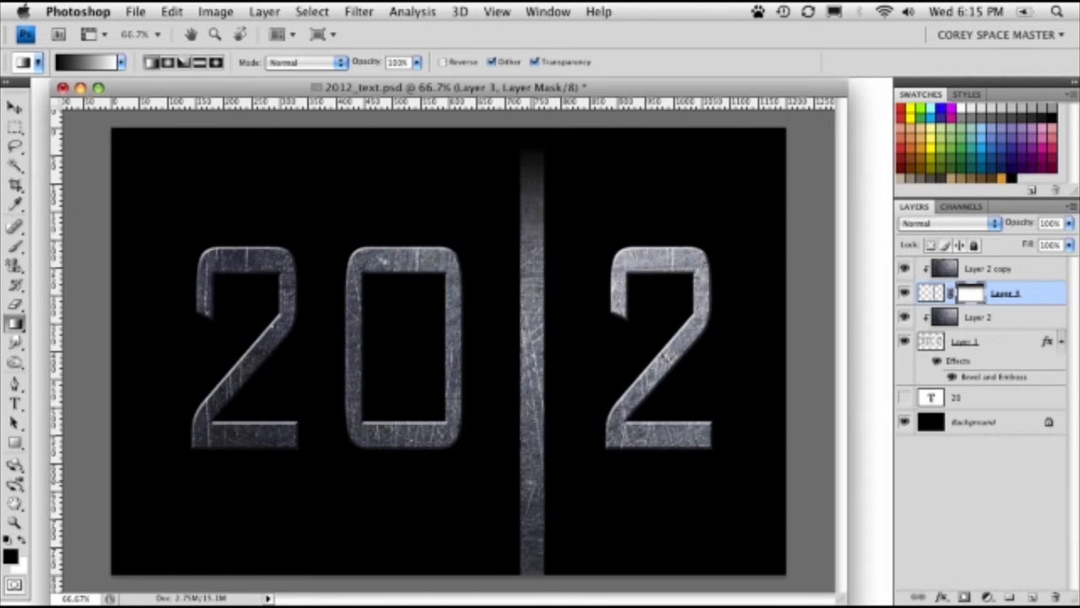
- Fade out the lower end of the vertical bar by drawing a linear foreground-to-transparent gradient on its layer mask
drag(532, 557, 533, 409)
key(ctrl+z)
click(122, 62)
click(57, 94)
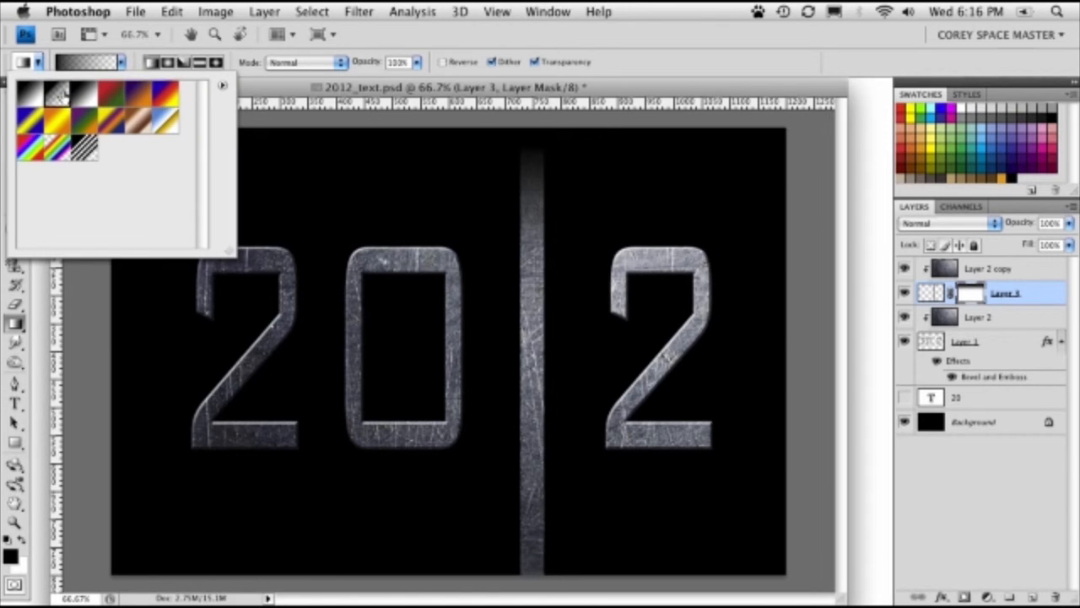
click(259, 93)
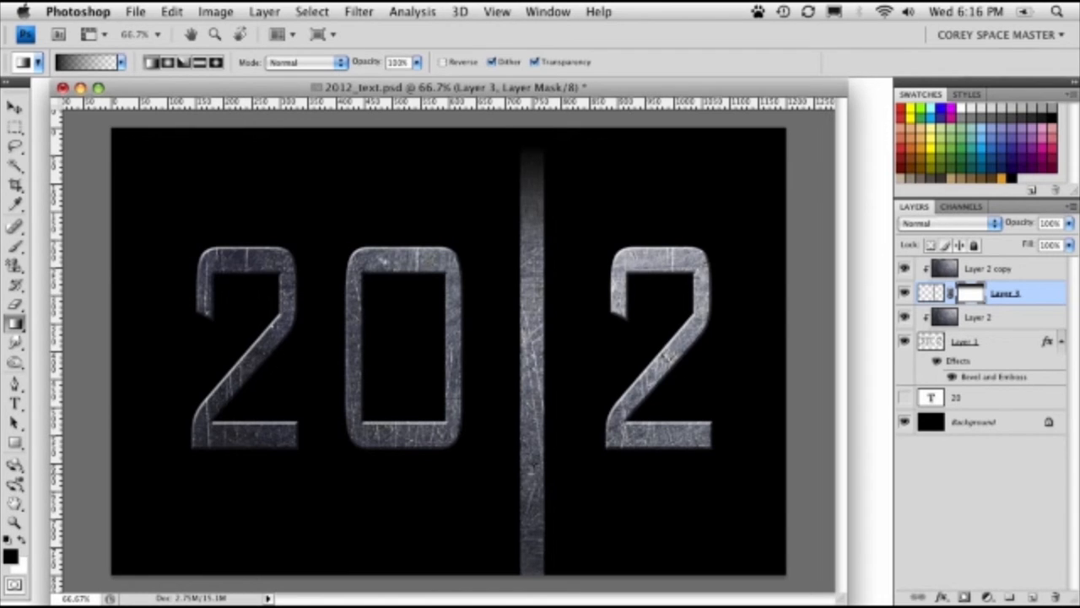
drag(532, 487, 532, 422)
key(super+z)
key(super+z)
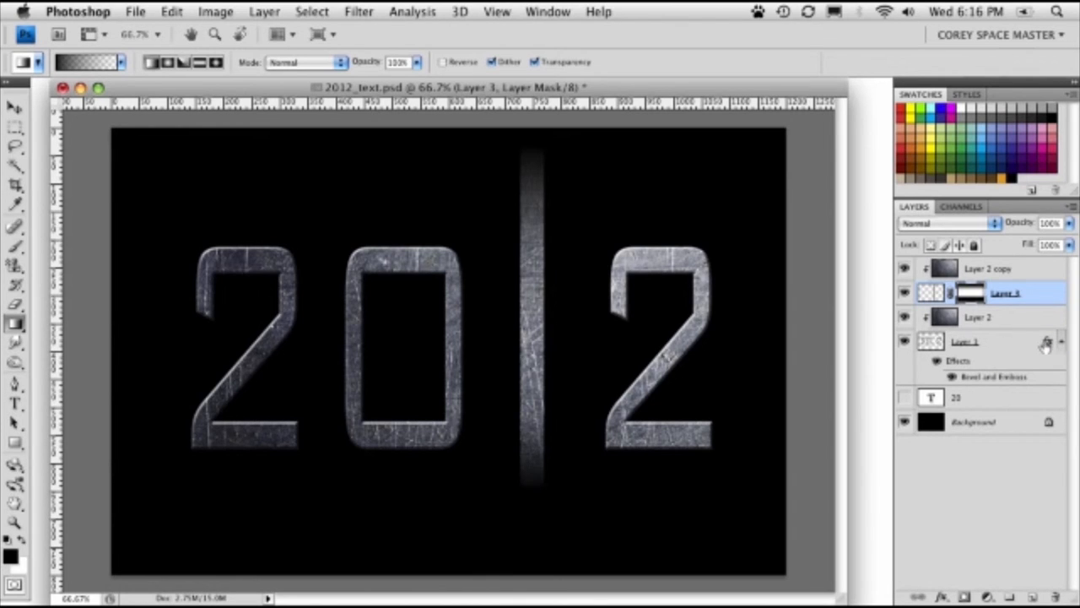
- Copy the Bevel and Emboss effect from the numerals layer to the bar layer and enable Layer Mask Hides Effects
drag(1048, 344, 1058, 300)
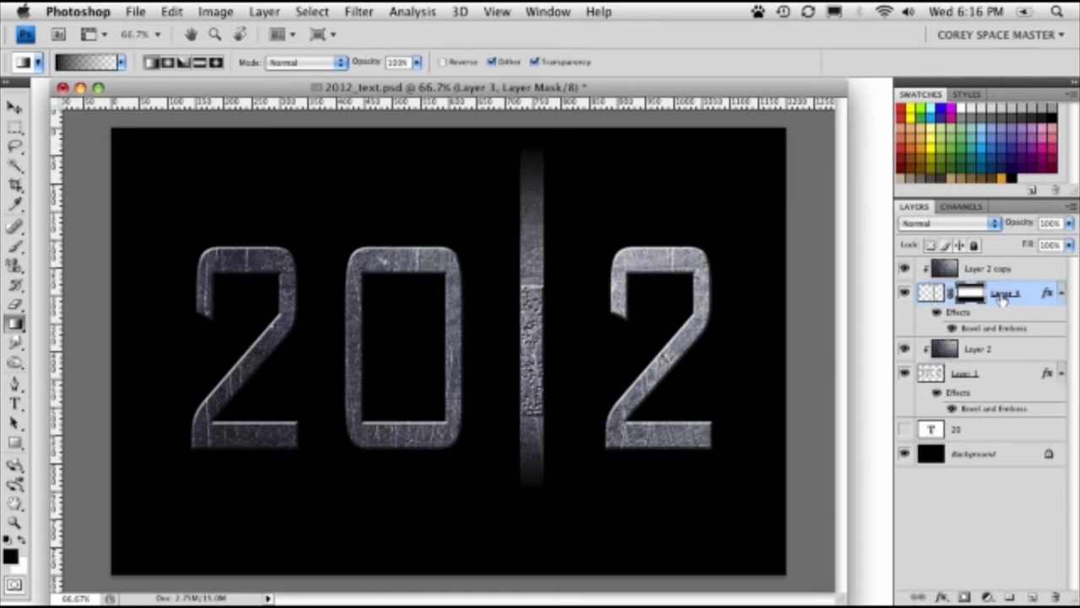
double_click(1041, 295)
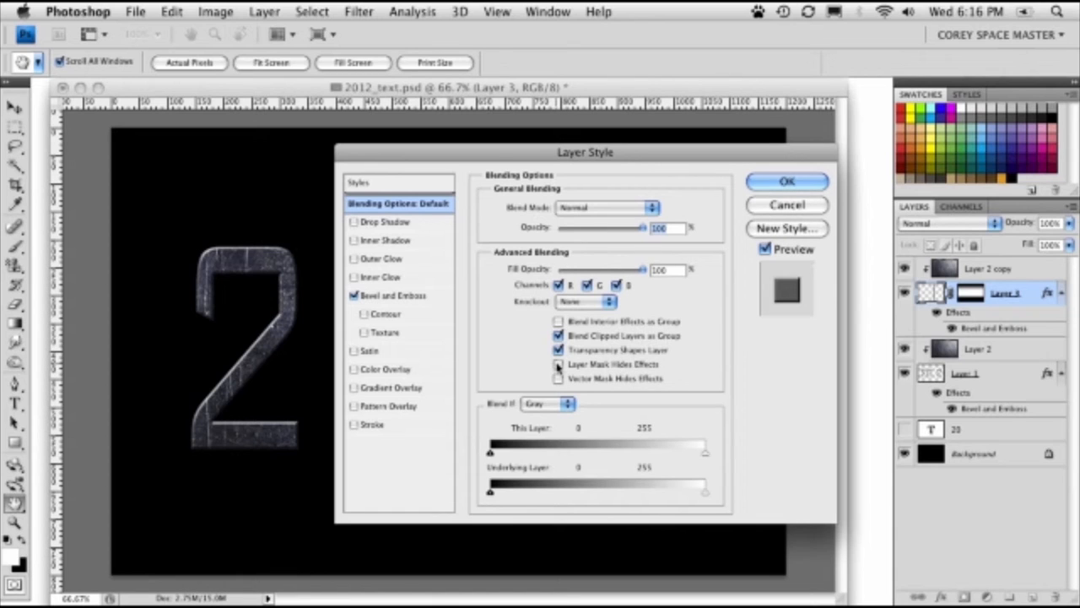
mouse_move(493, 161)
mouse_down()
mouse_move(884, 164)
mouse_move(892, 181)
mouse_move(981, 178)
mouse_move(472, 163)
mouse_up()
click(950, 367)
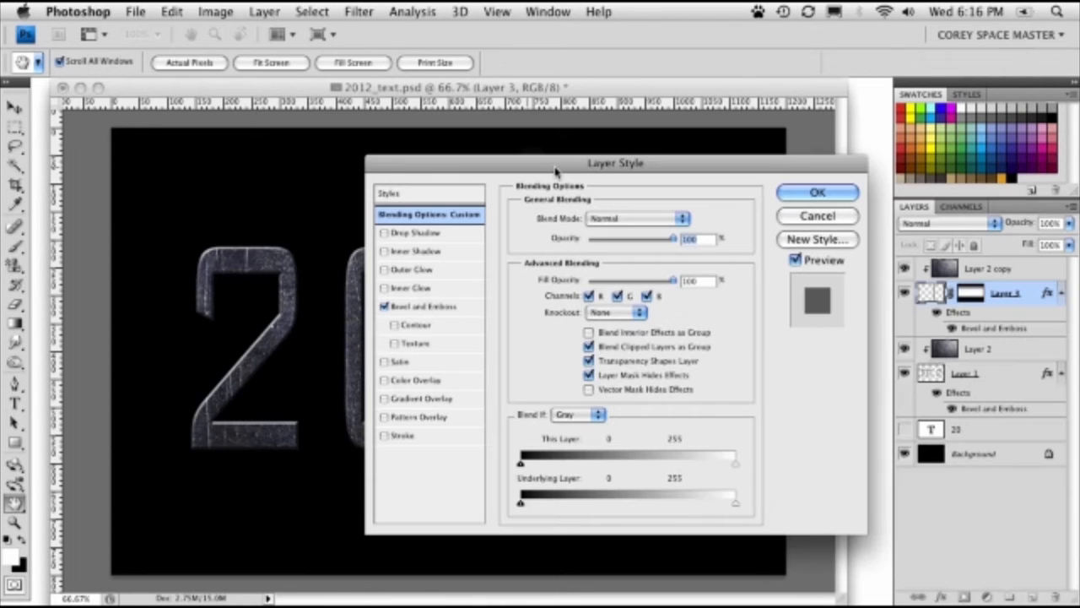
click(817, 193)
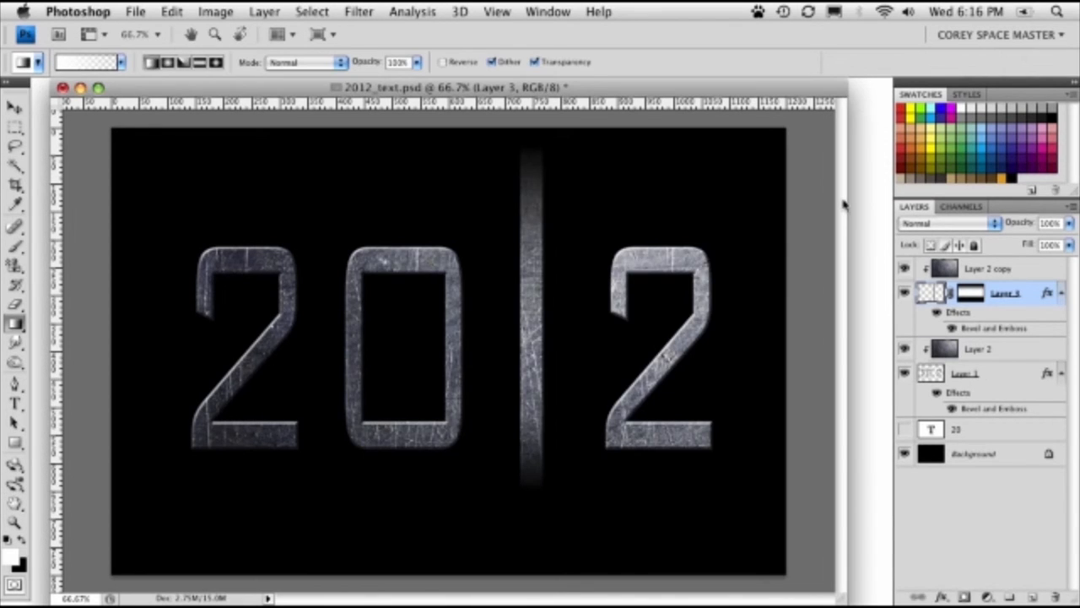
- Add a new layer above the bar's metal texture copy and fill it with black
click(950, 270)
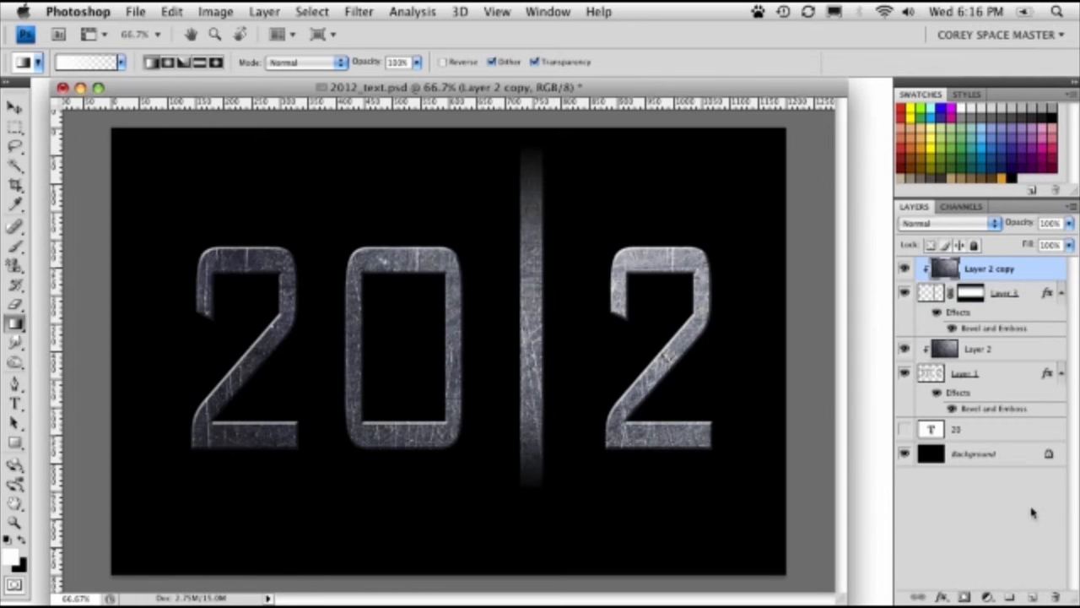
click(1033, 597)
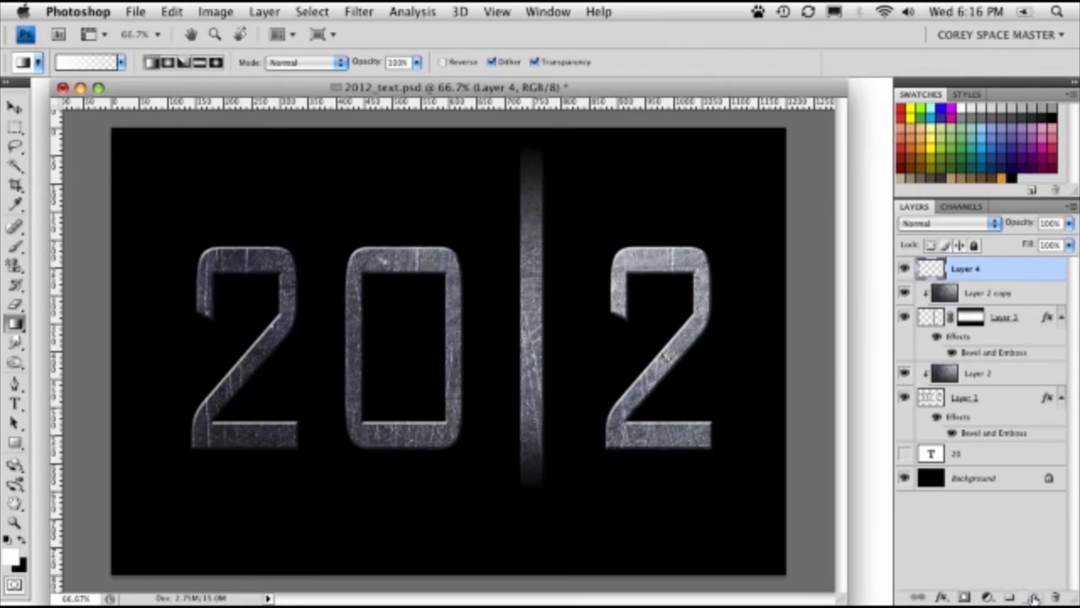
click(359, 11)
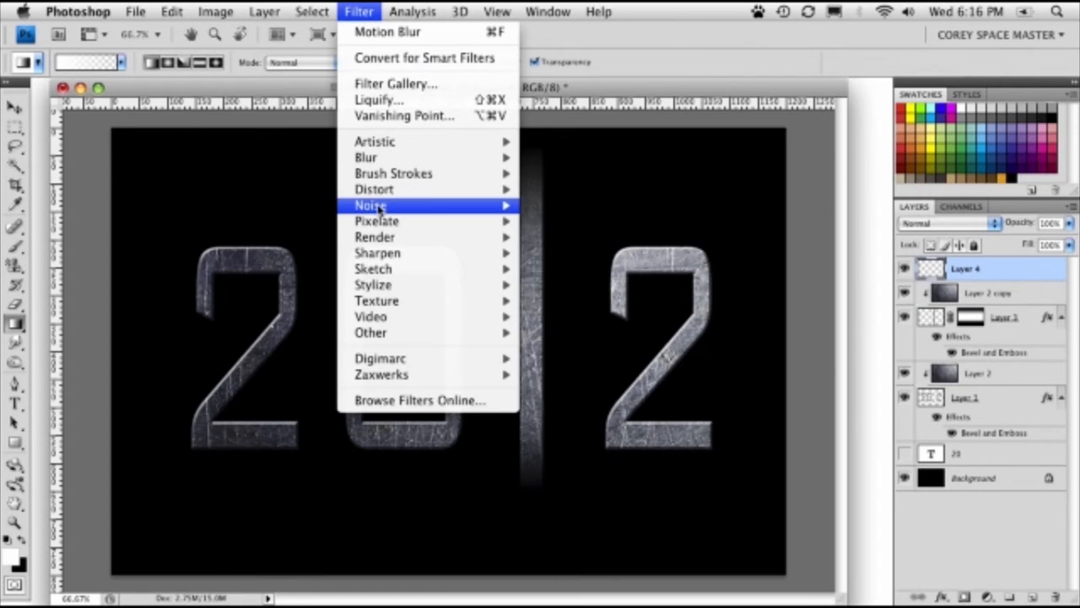
click(270, 232)
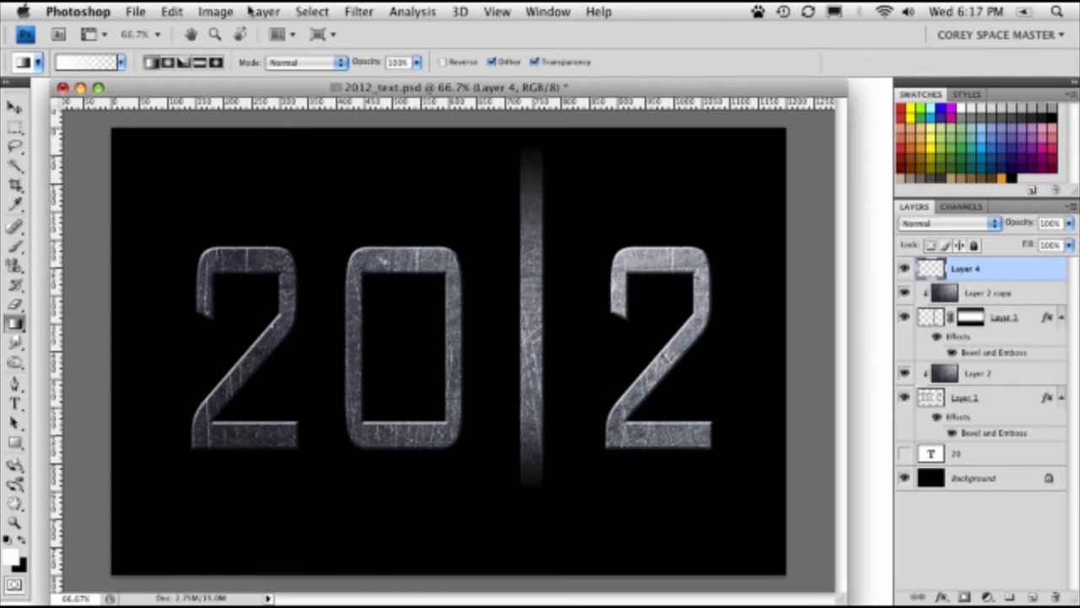
click(173, 12)
click(206, 263)
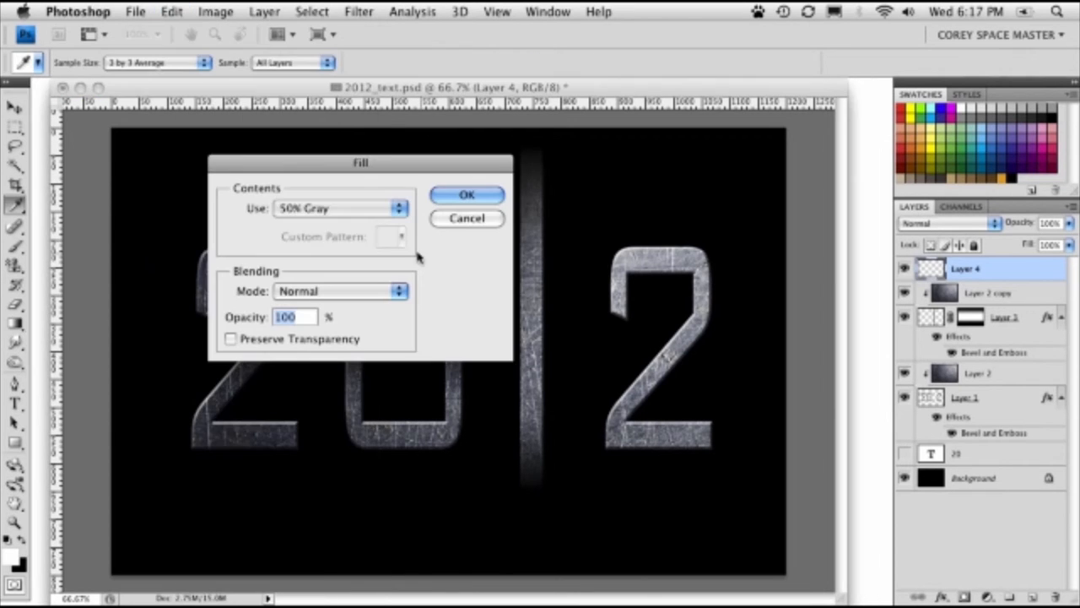
click(354, 208)
click(337, 192)
click(467, 194)
key(g)
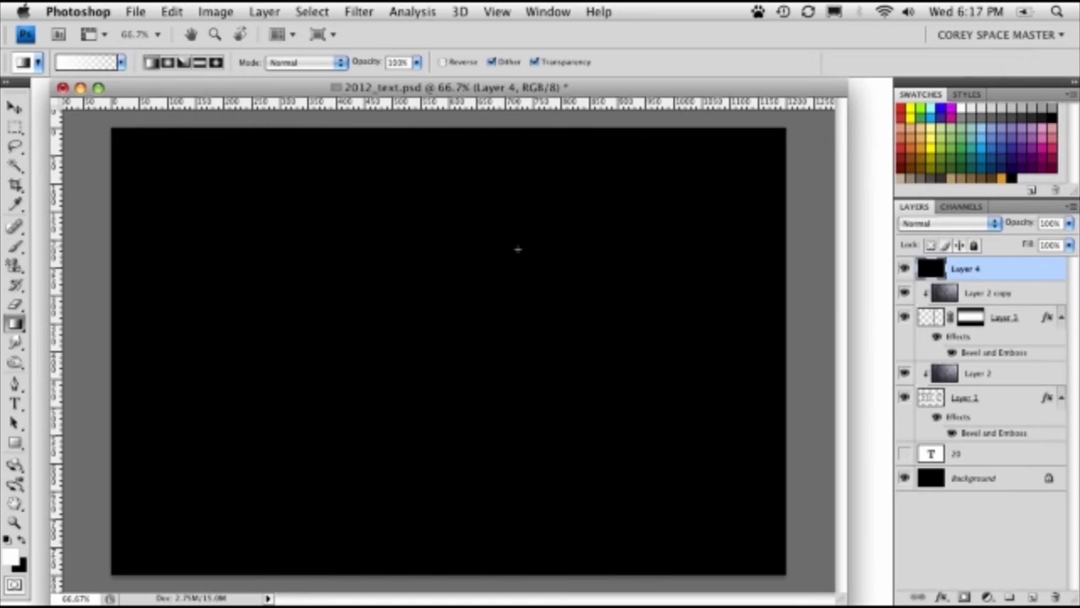
- Render a centered Lens Flare on the black layer with 75% brightness and the 50-300mm Zoom lens type
click(360, 11)
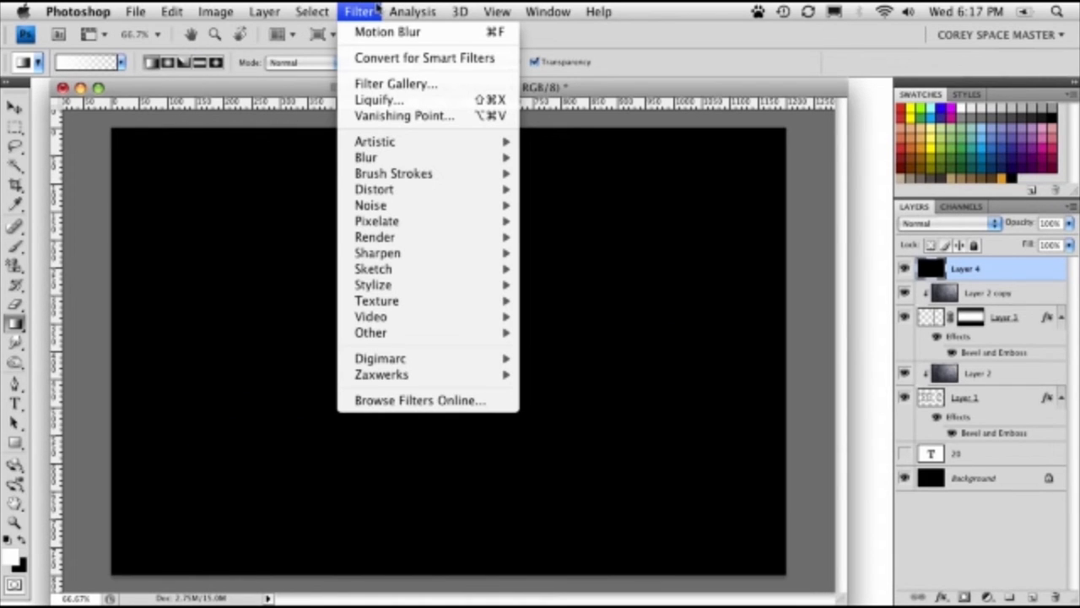
mouse_move(380, 240)
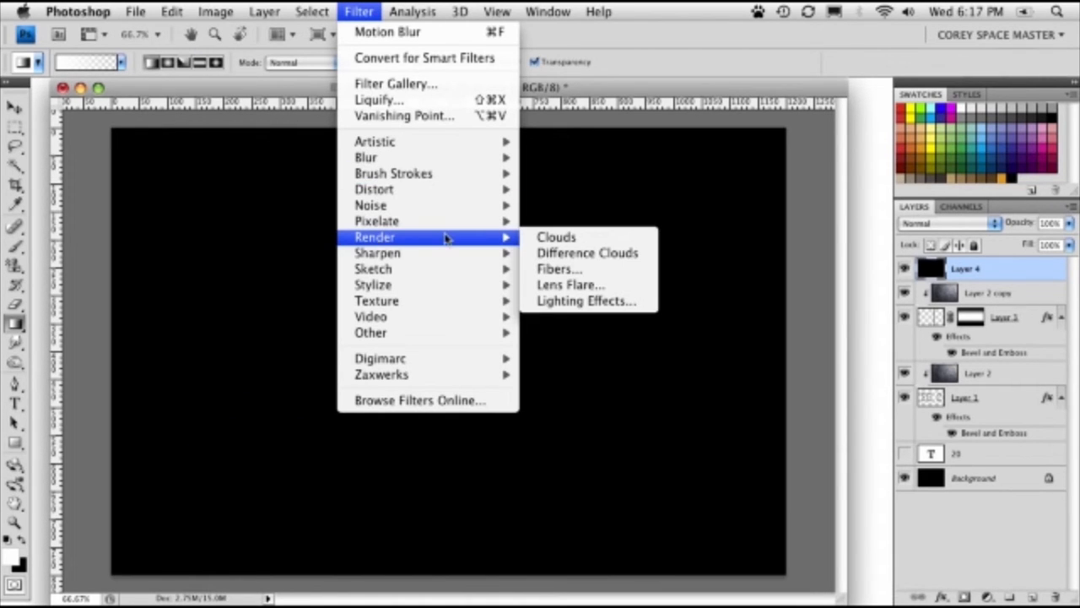
click(602, 285)
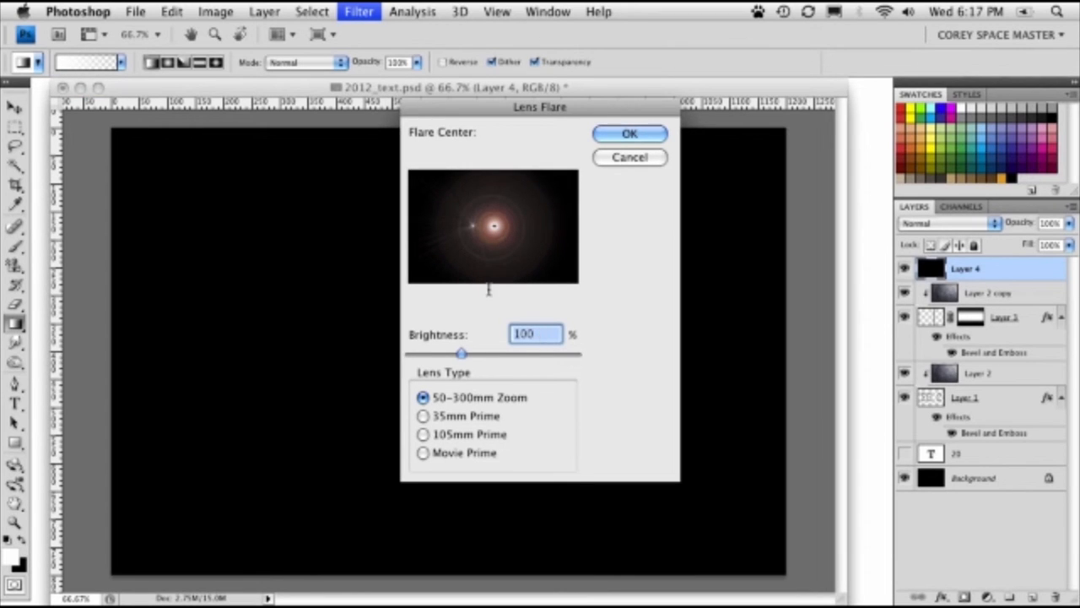
text(75)
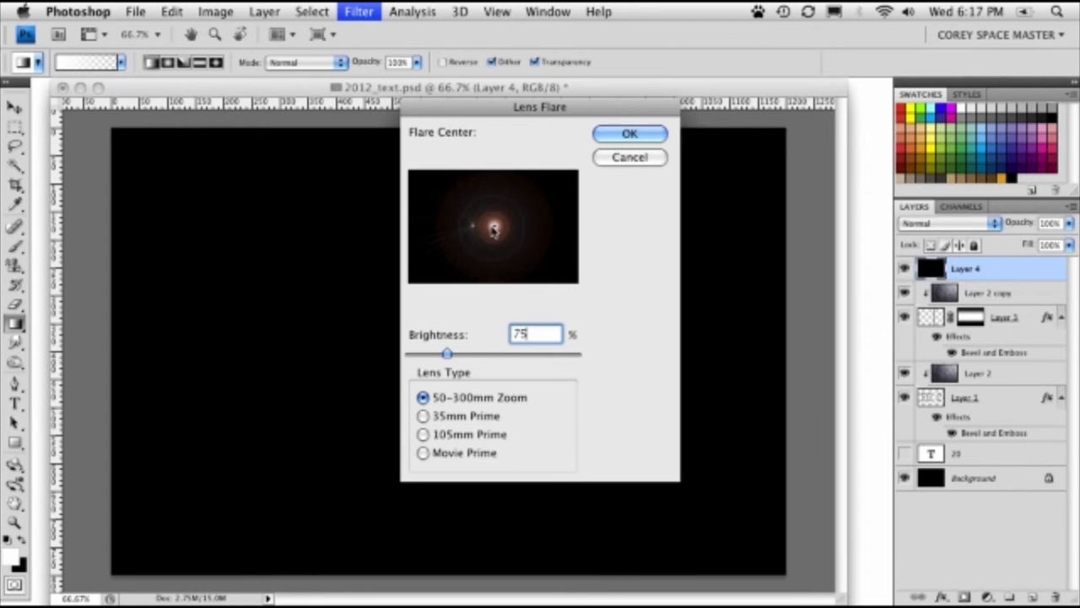
mouse_move(493, 229)
mouse_down()
mouse_move(517, 228)
mouse_move(471, 218)
mouse_move(502, 237)
mouse_move(494, 227)
mouse_up()
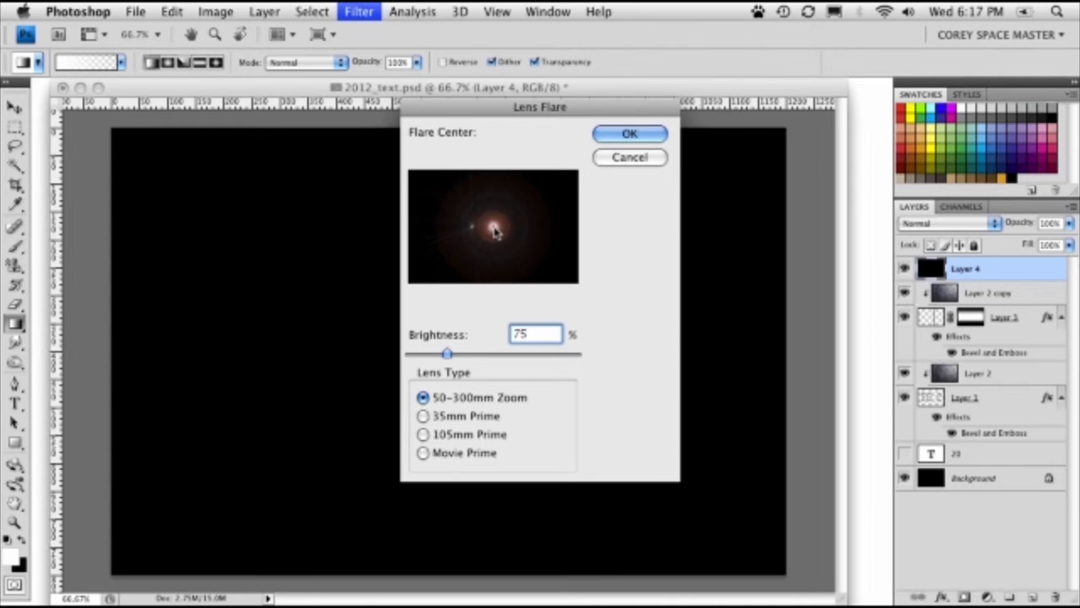
click(624, 135)
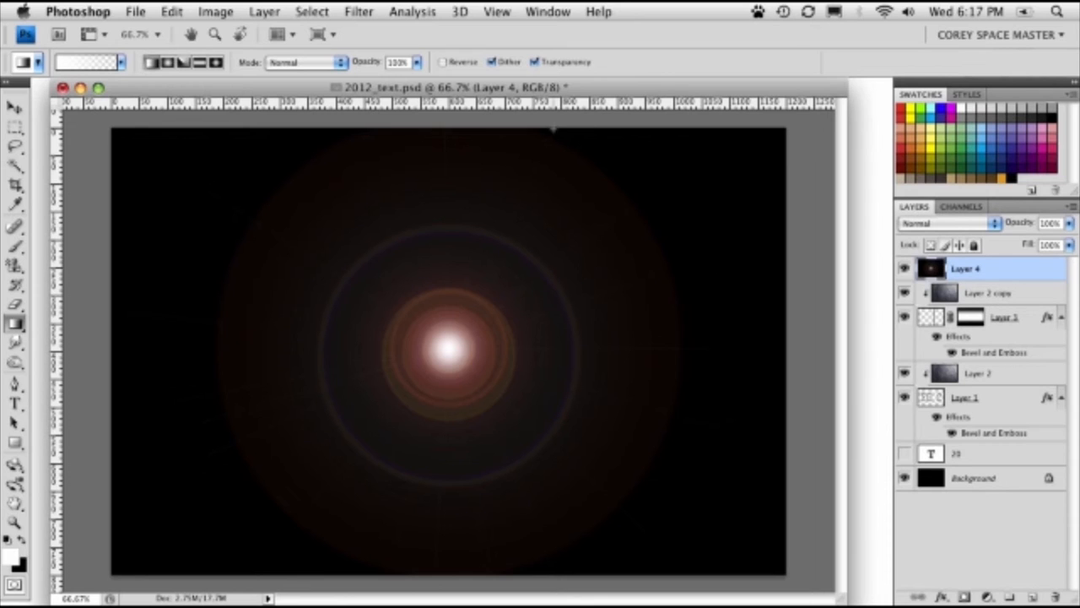
- Set the flare layer's blend mode to Screen and move the flare onto the lower end of the vertical bar
click(954, 222)
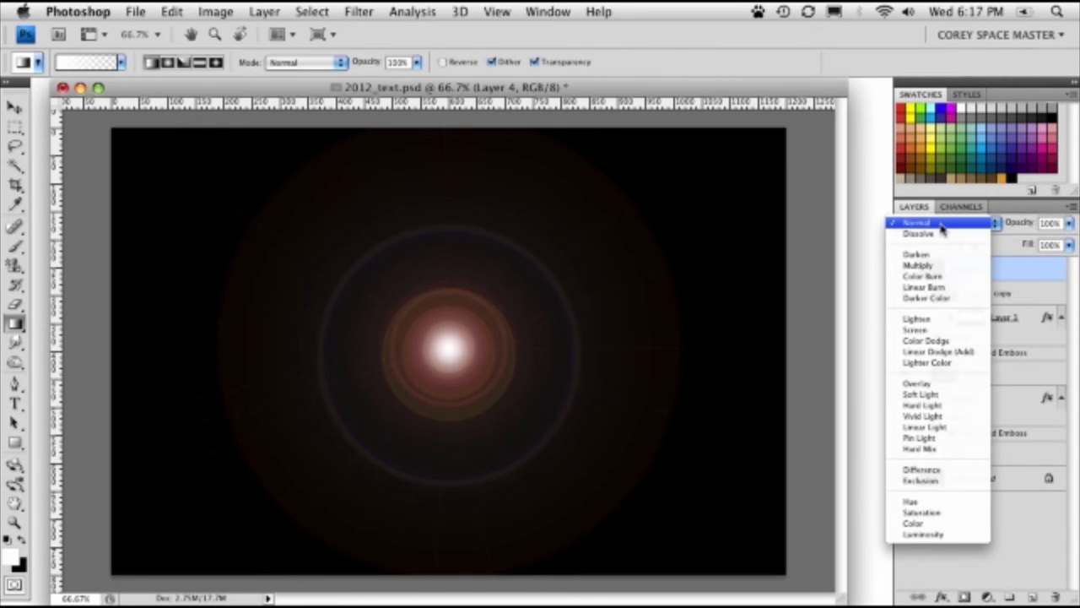
click(918, 329)
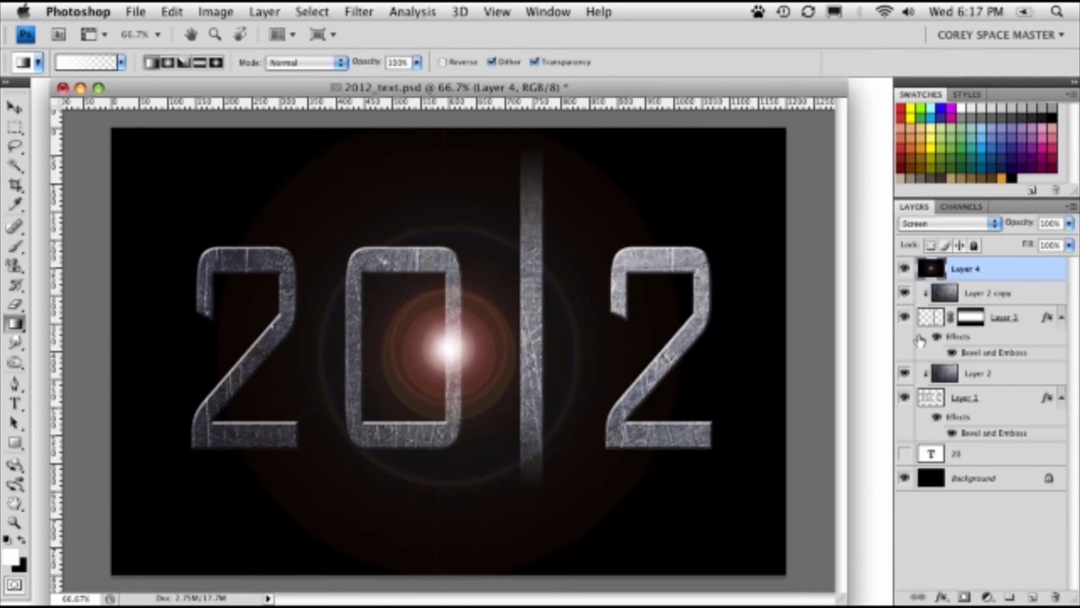
click(15, 108)
drag(400, 376, 504, 469)
- Scale the flare proportionally around its center to about 49.4% and nudge it up slightly along the bar
key(super+t)
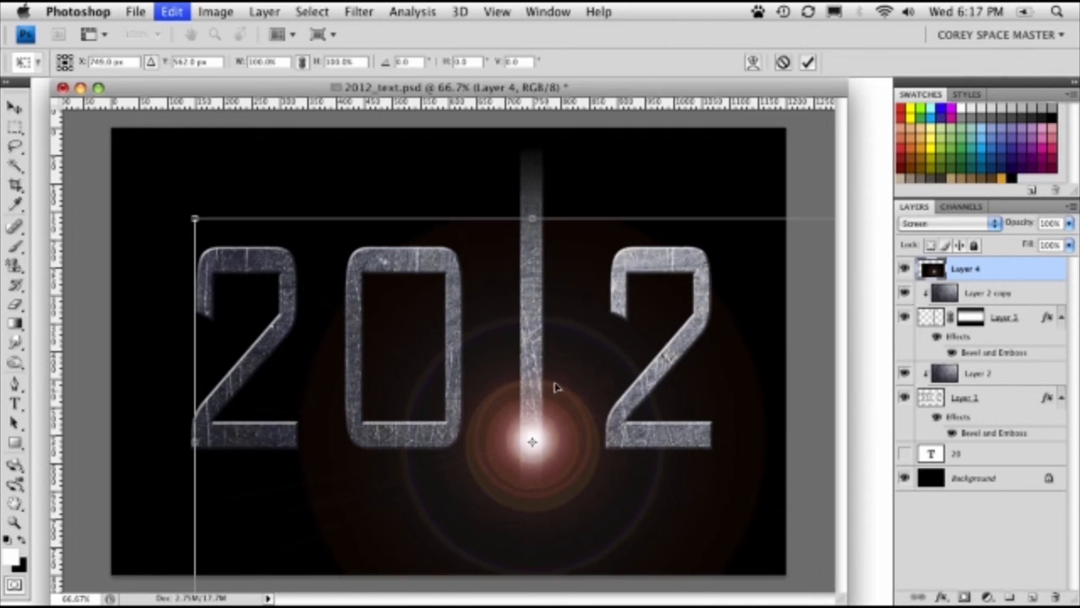
drag(195, 219, 359, 337)
key(Up)
key(Up)
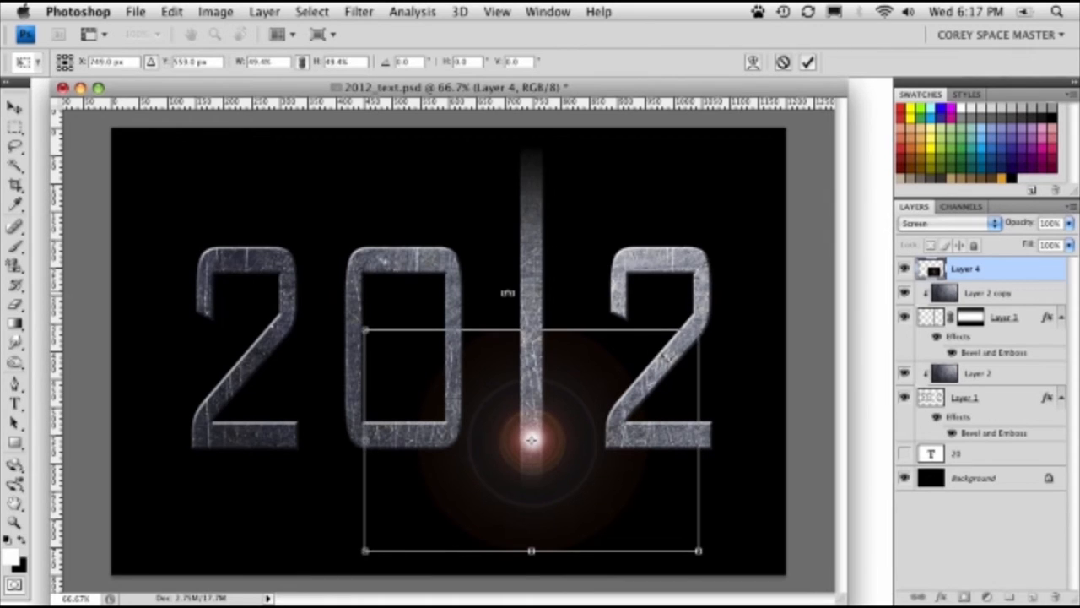
key(Return)
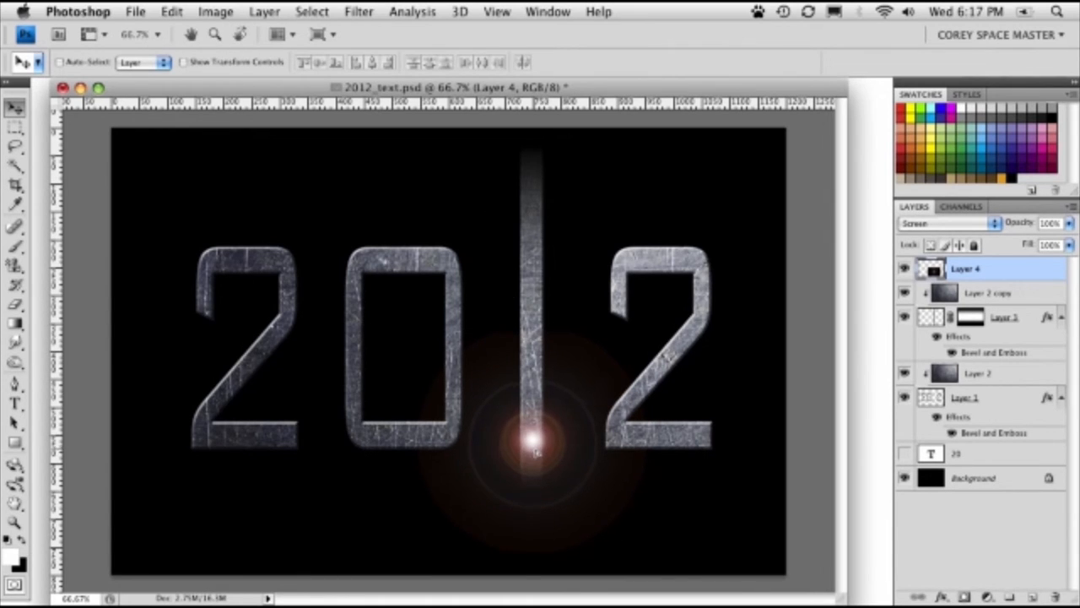
- Add a new layer beneath the flare layer and set the Gradient tool to Radial, Dissolve mode, and 10% opacity
click(1033, 595)
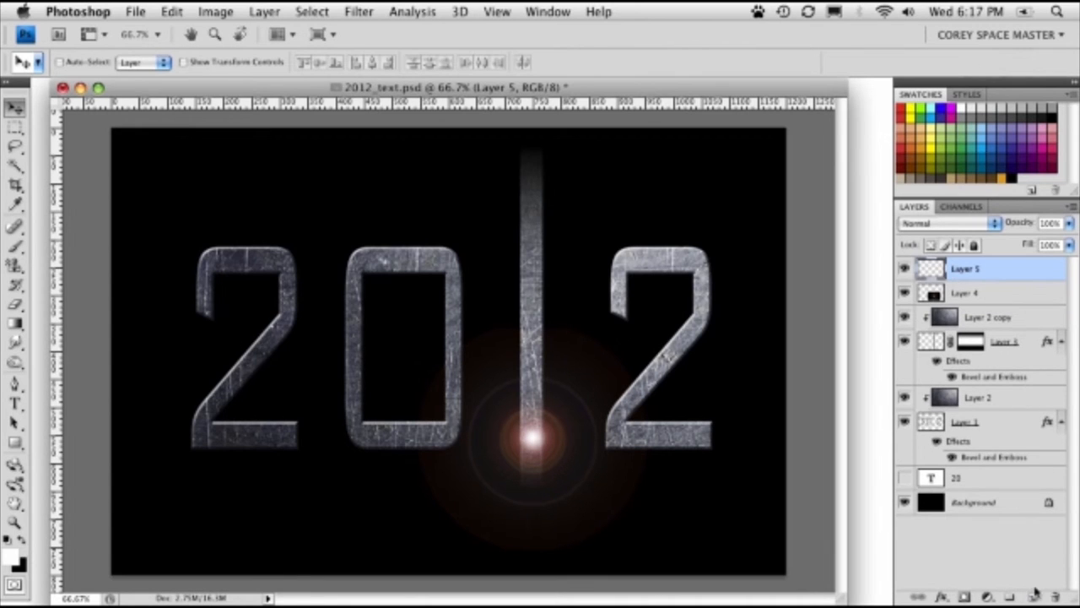
drag(931, 268, 932, 297)
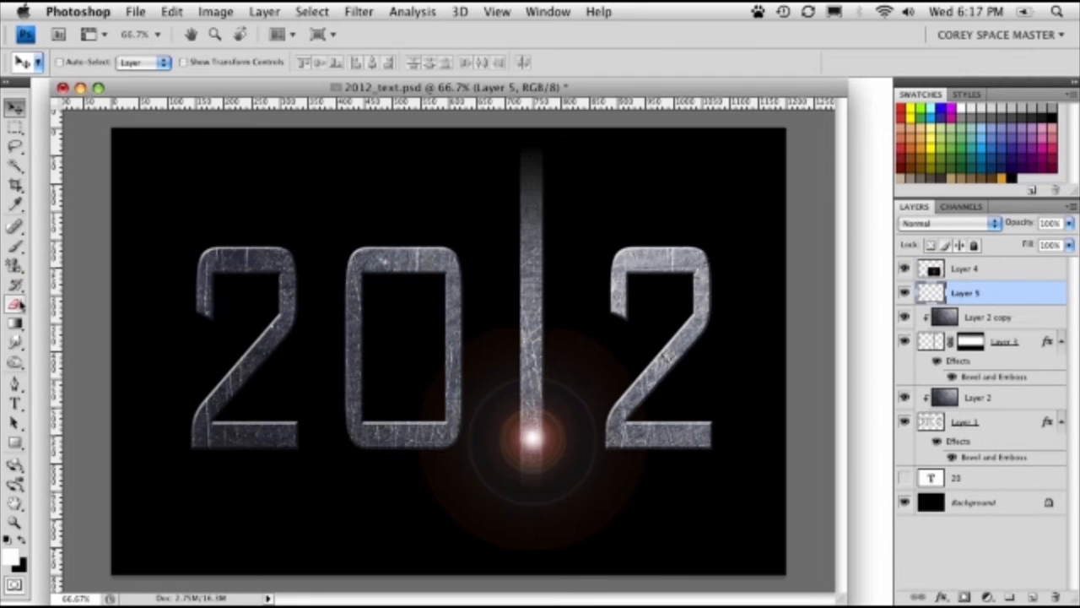
drag(15, 324, 85, 319)
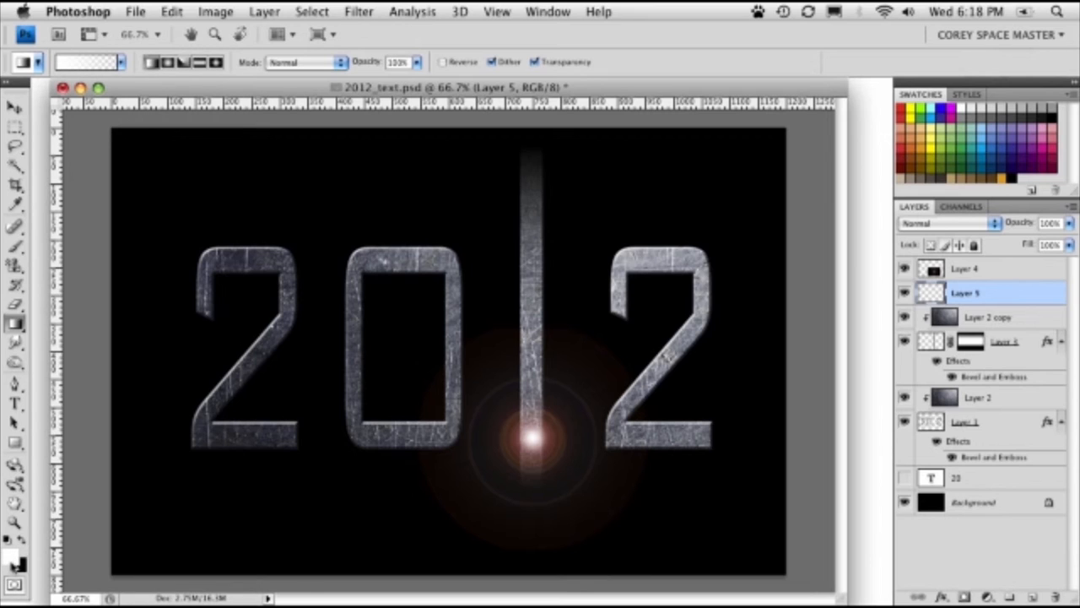
click(167, 63)
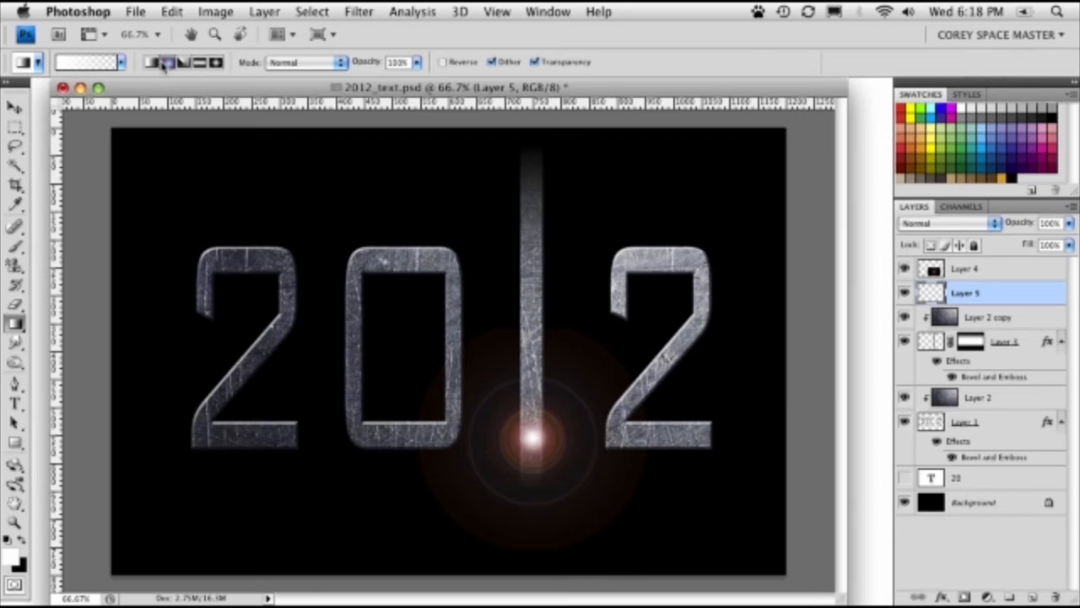
click(287, 64)
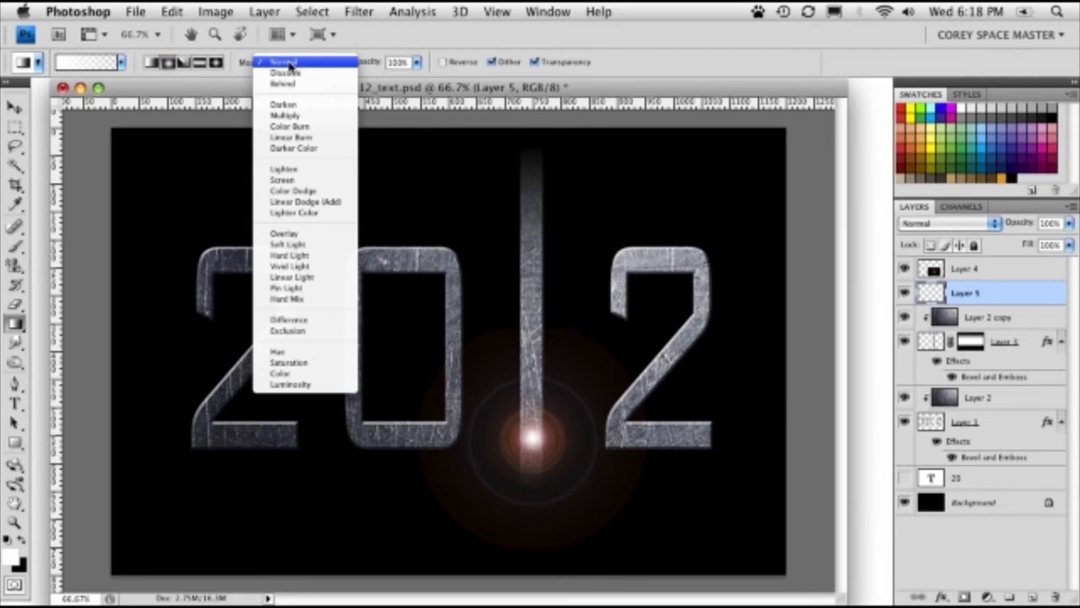
click(285, 73)
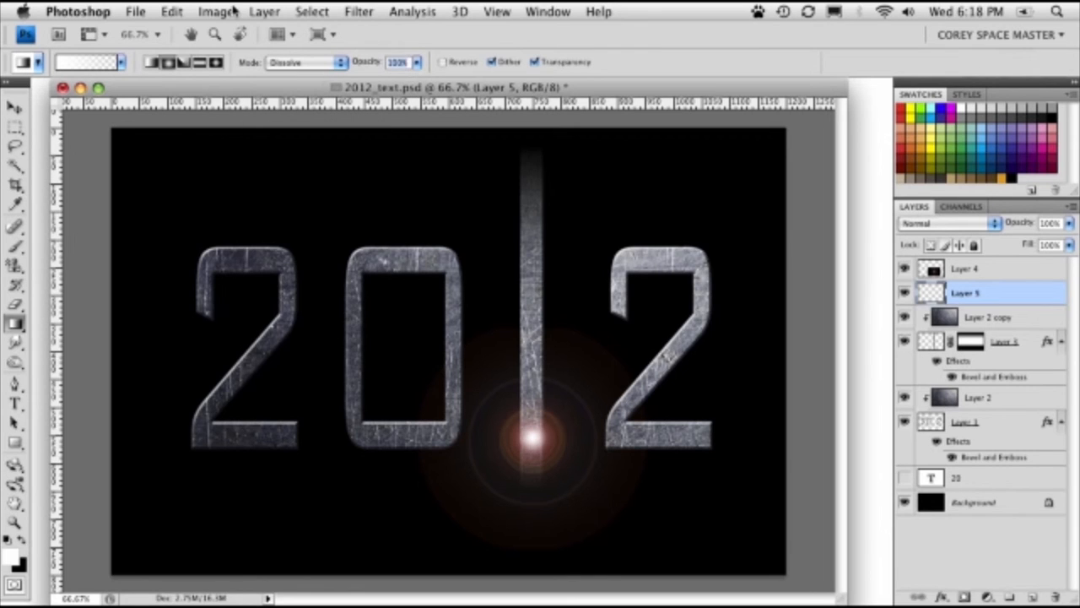
key(1)
key(2)
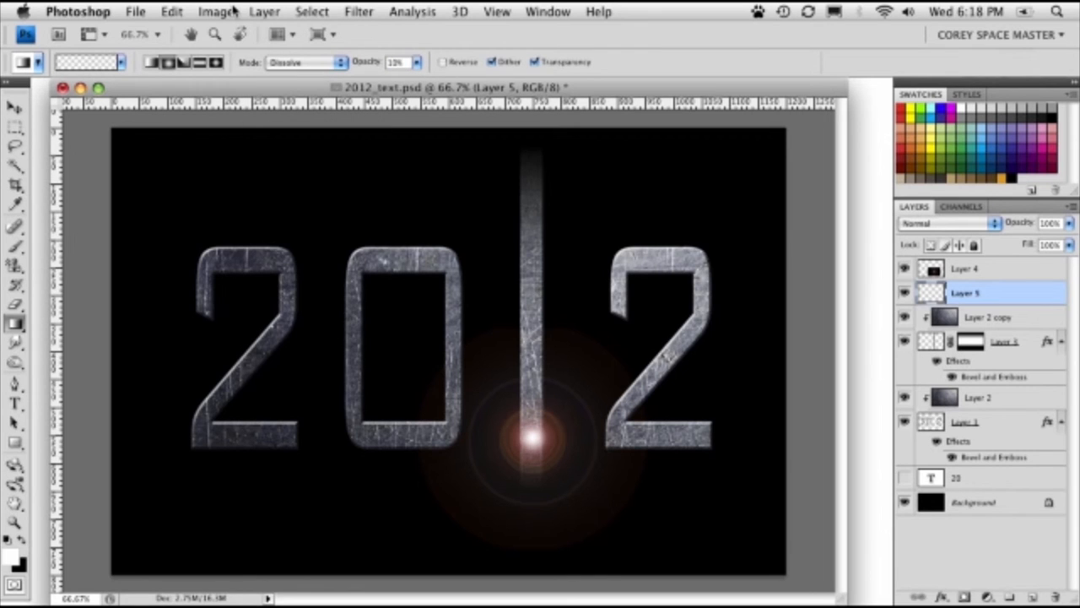
- Scatter white specks around the flare by drawing the radial Dissolve gradient from its center outward, undoing the trial gradients
drag(504, 219, 541, 240)
key(super+z)
drag(533, 437, 544, 367)
key(super+z)
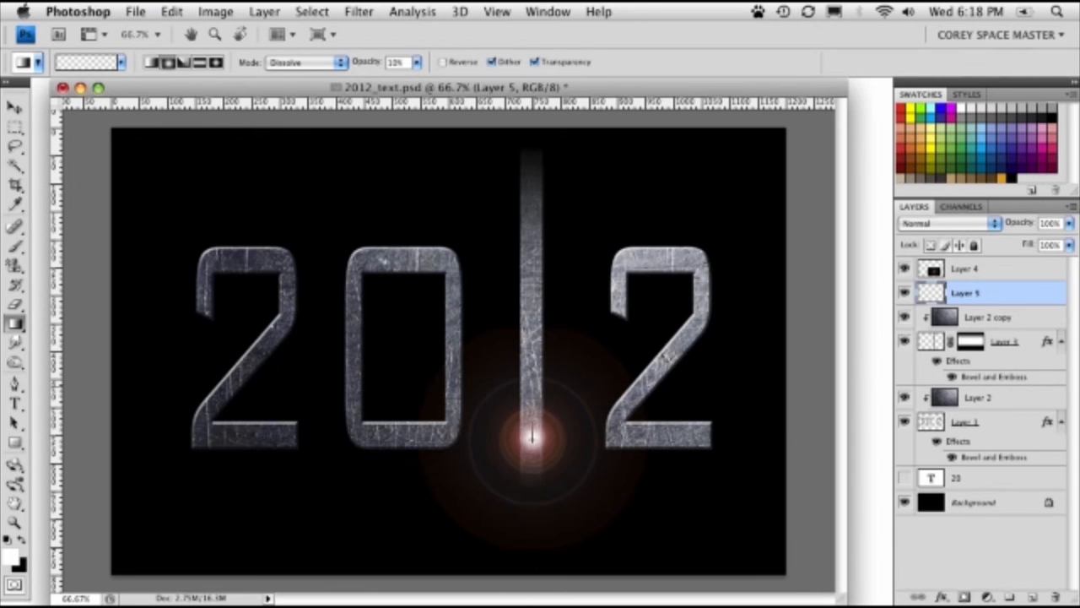
drag(532, 437, 534, 349)
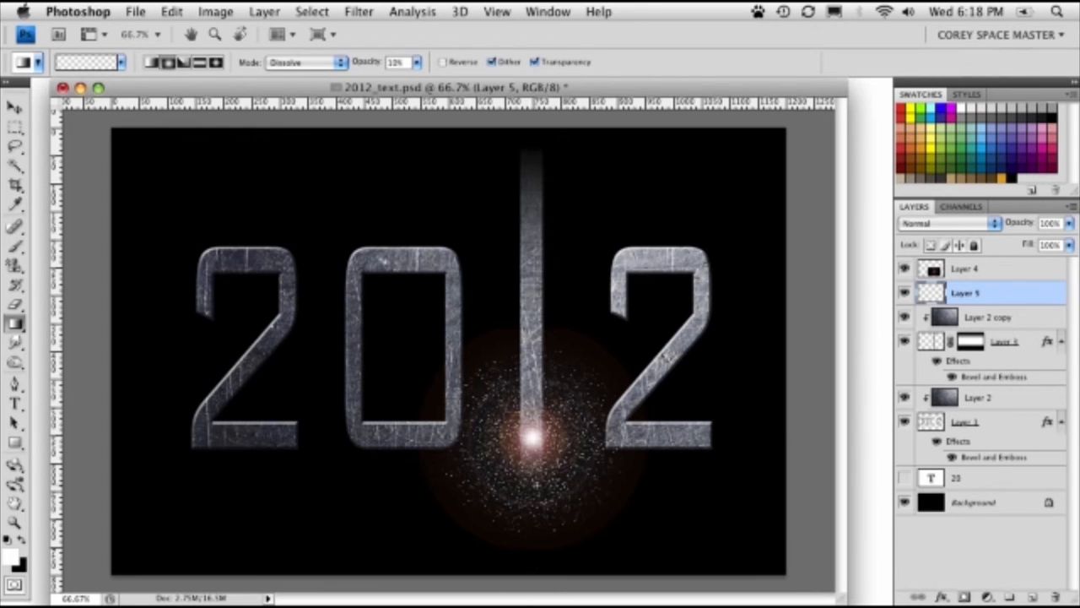
- Dab soft white spots around the flare's center on Layer 5 with a 25 px soft round brush
click(14, 246)
click(68, 243)
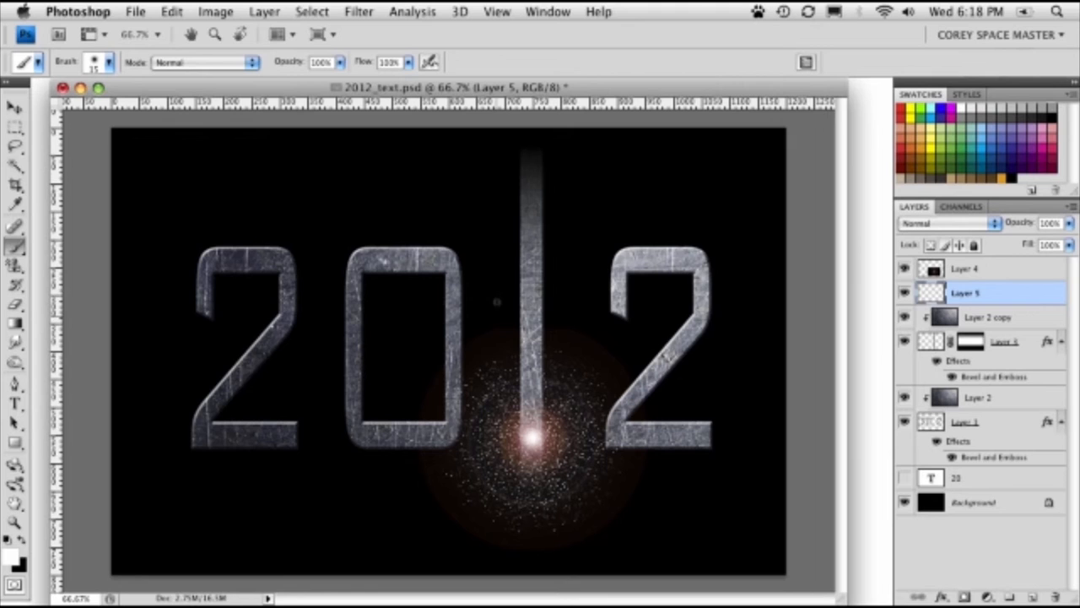
click(808, 65)
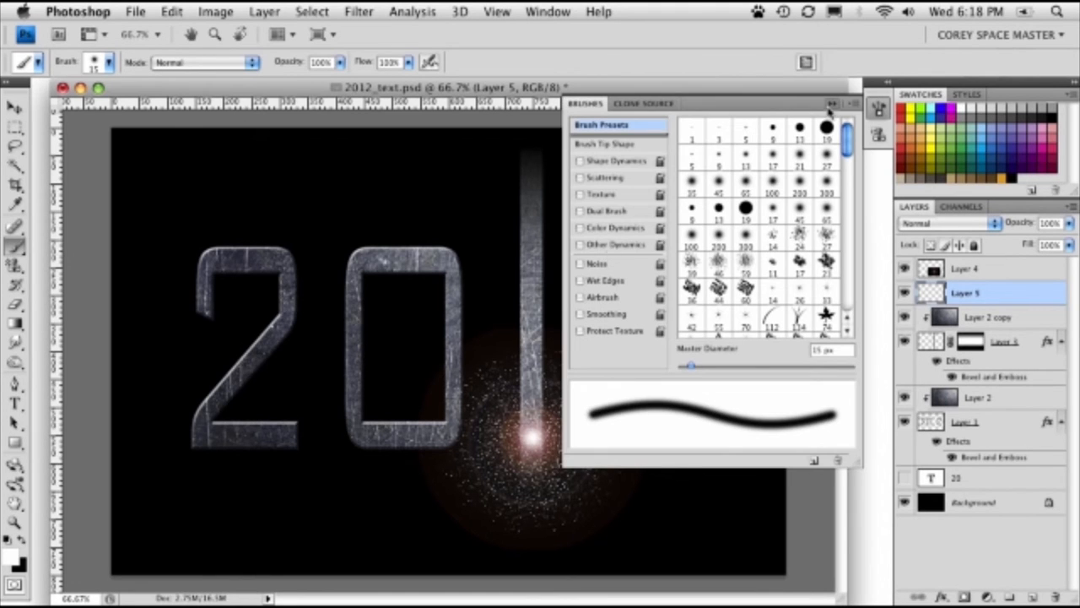
click(592, 107)
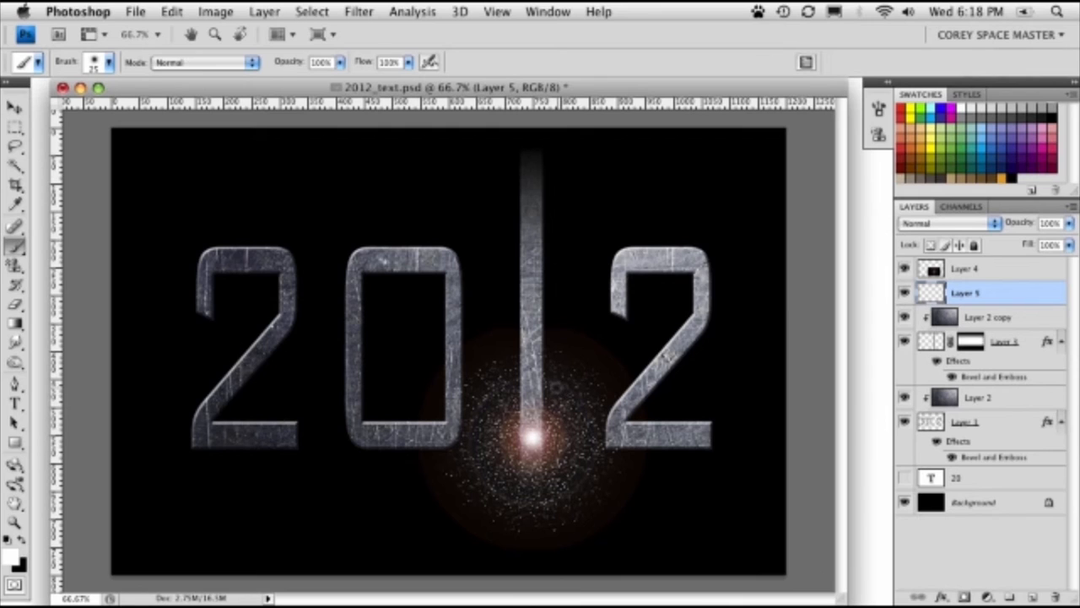
click(572, 435)
click(558, 396)
click(503, 399)
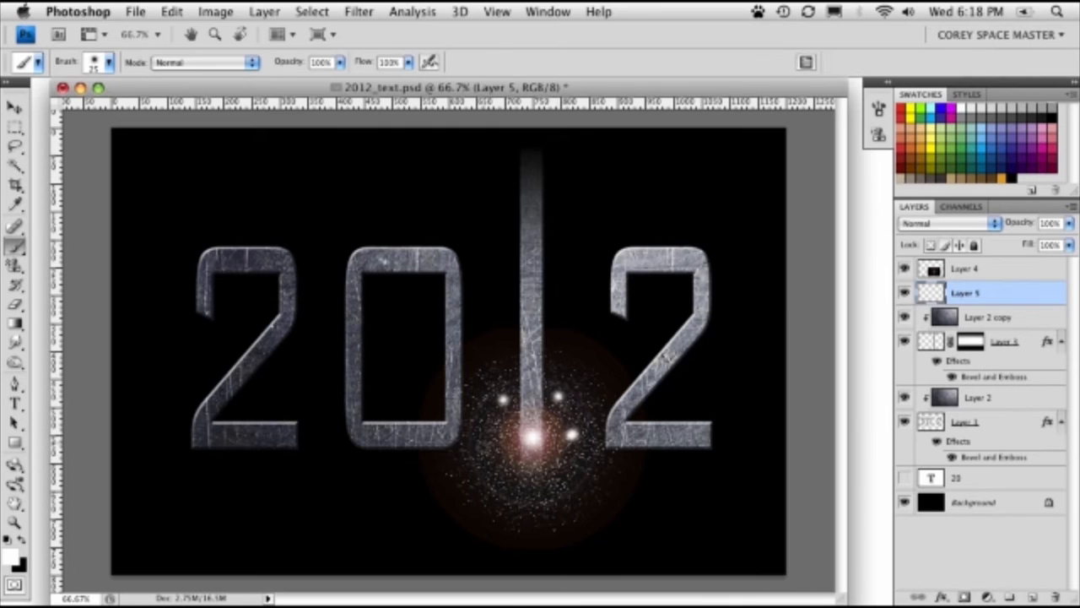
click(475, 452)
click(519, 444)
click(538, 479)
click(586, 464)
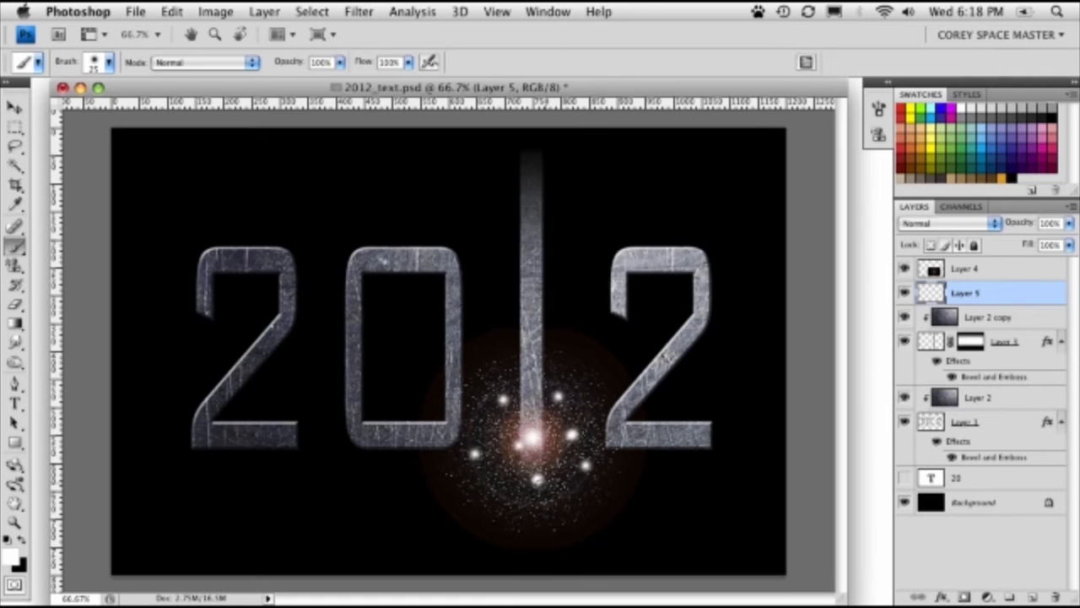
click(513, 488)
click(497, 425)
click(576, 417)
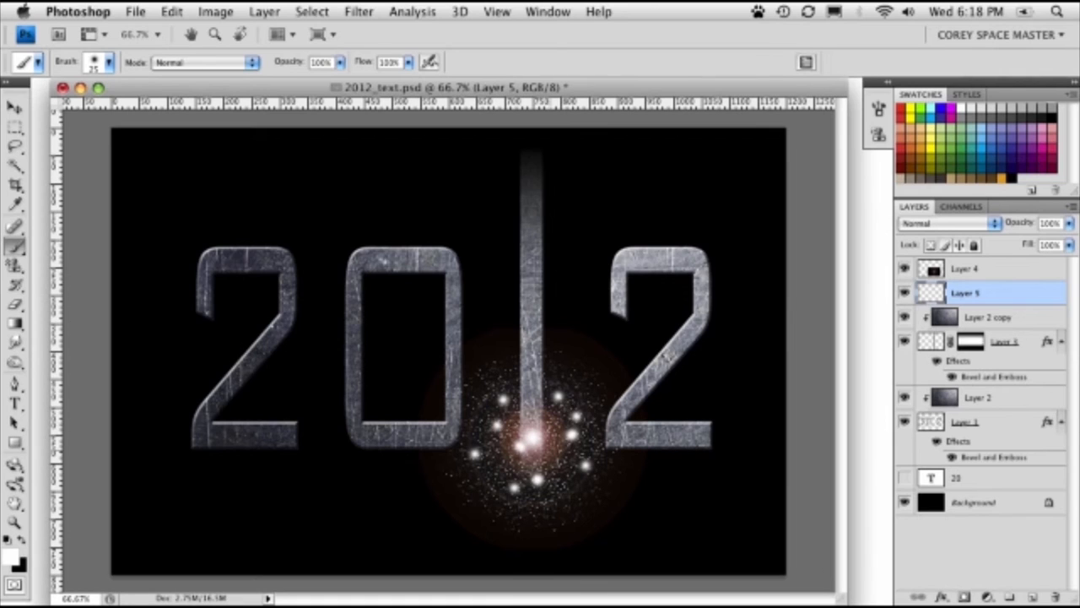
click(550, 450)
click(904, 292)
click(904, 292)
click(531, 395)
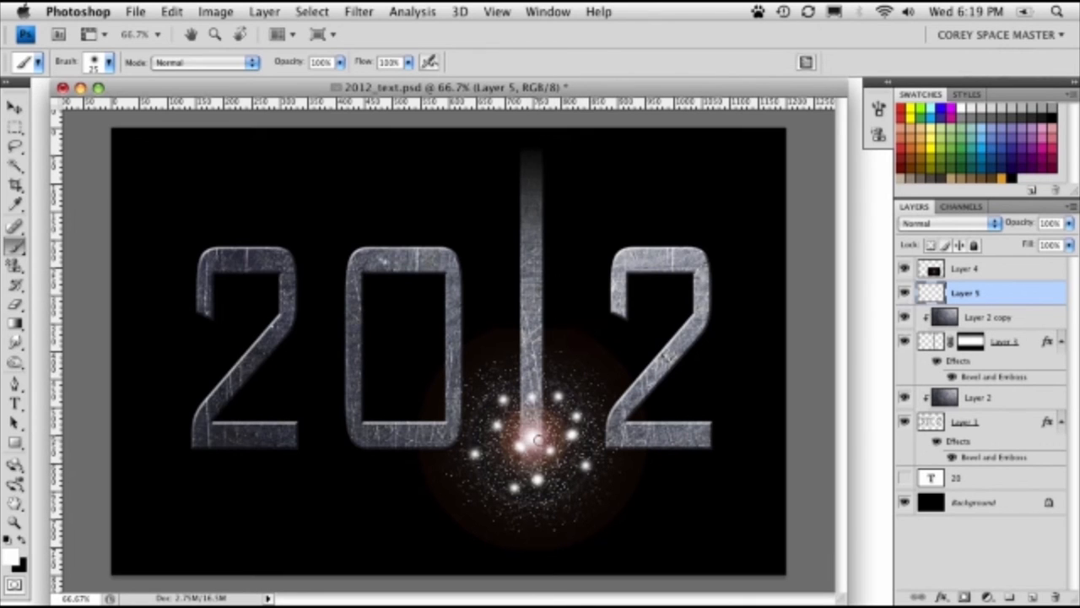
- Make a circular marquee selection centered on the flare that encloses the specks, spots and outer glow
drag(14, 126, 115, 145)
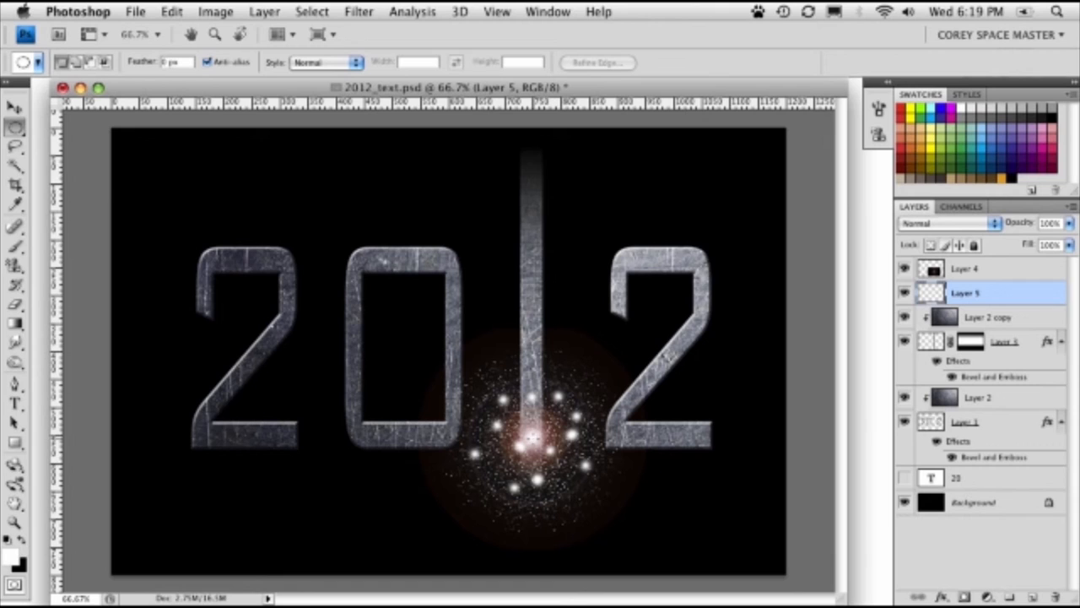
drag(535, 439, 637, 584)
click(580, 525)
drag(580, 525, 643, 567)
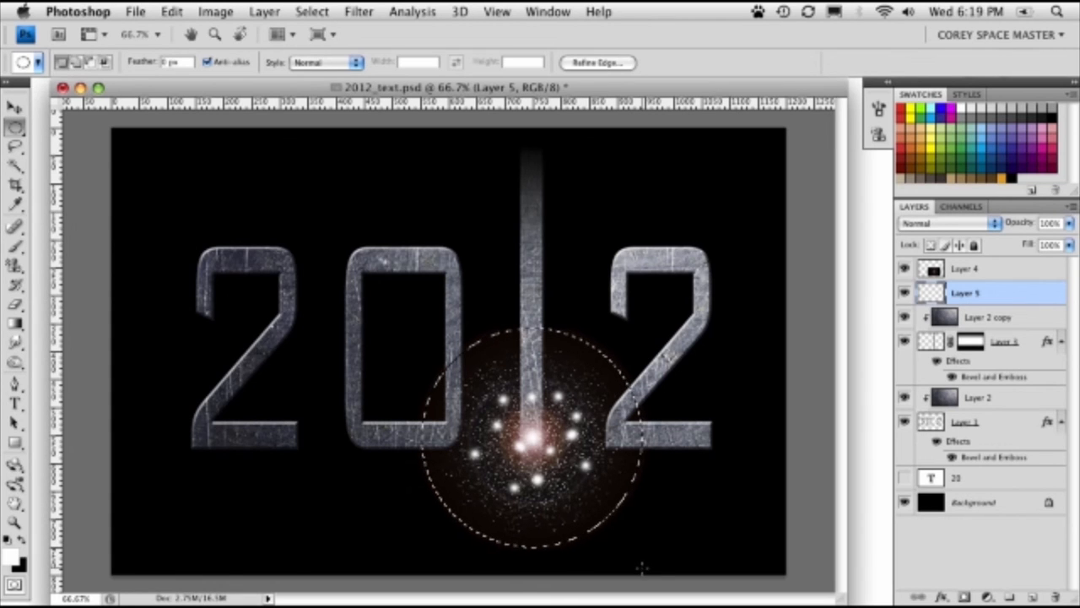
- Apply a Radial Blur to the selected specks with Amount 100, Zoom method and Good quality, and deselect
click(361, 11)
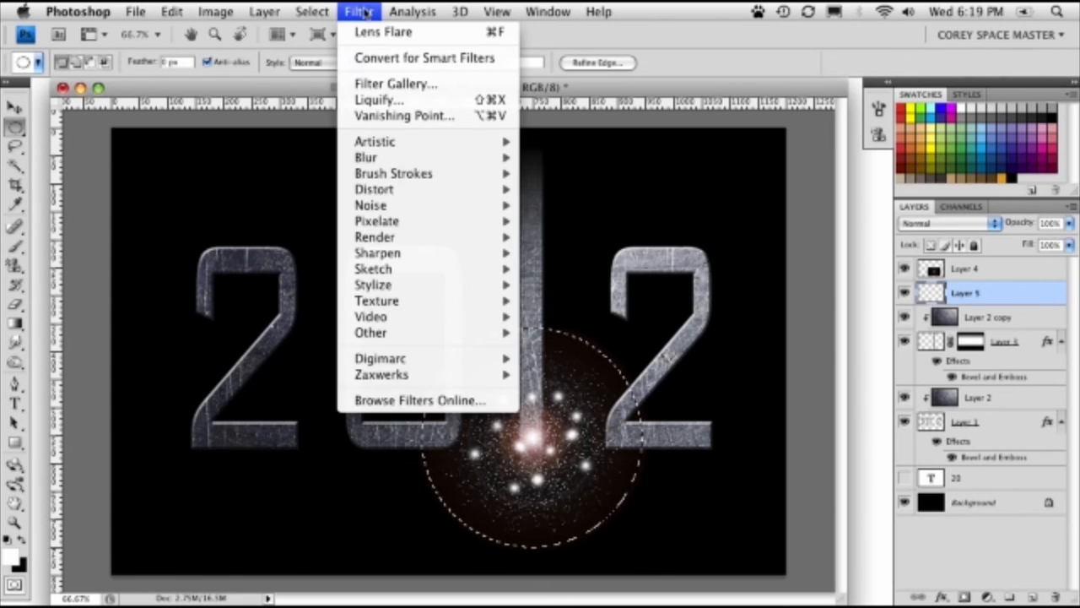
mouse_move(391, 160)
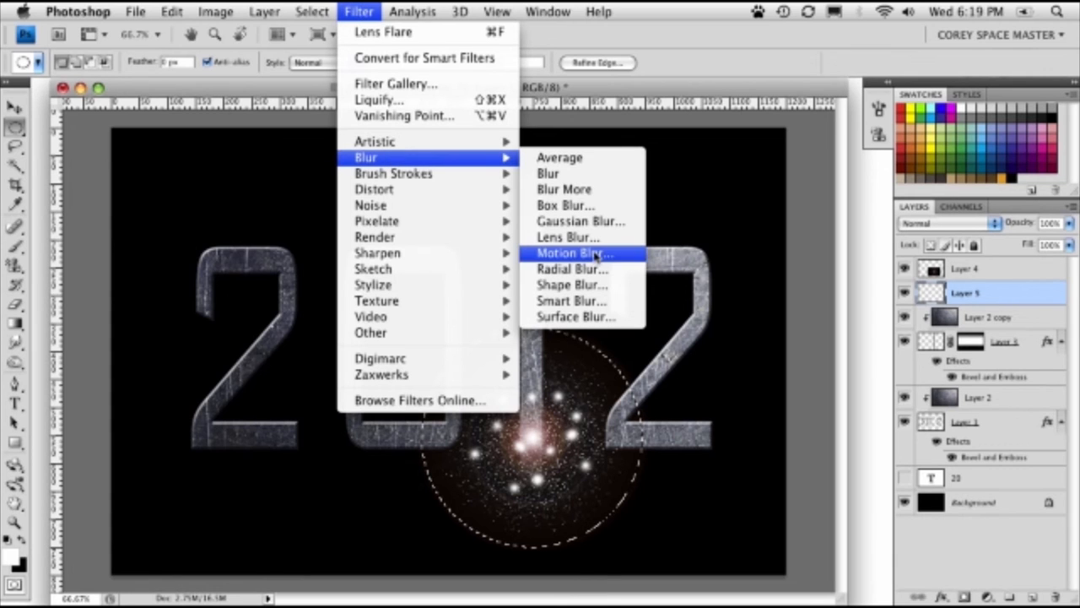
click(572, 268)
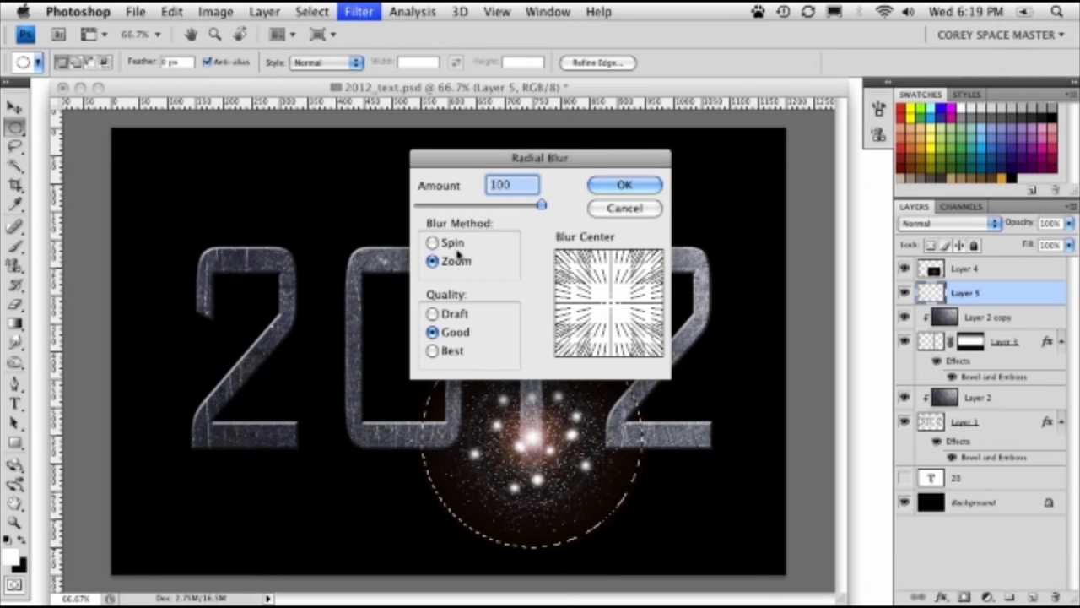
click(631, 183)
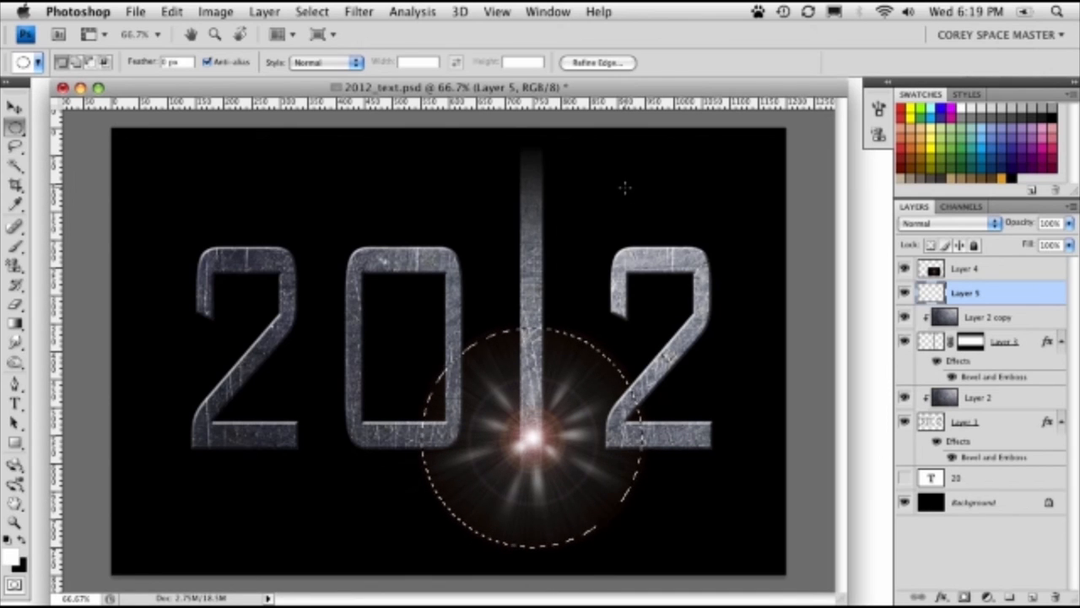
key(super+d)
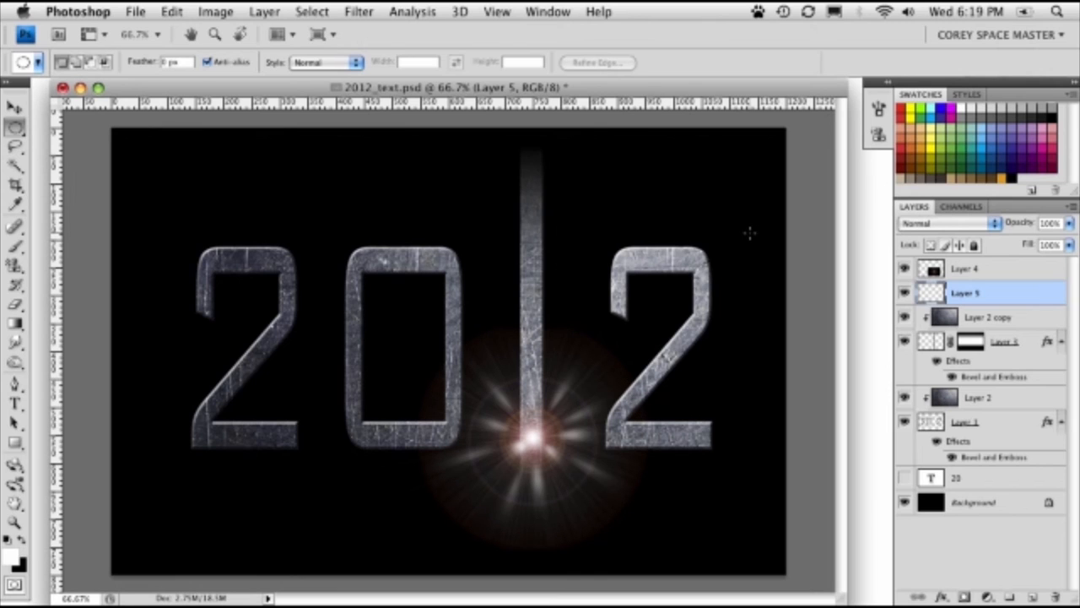
- Scale the blurred rays on Layer 5 down proportionally around the flare's center so they fit close to its core
click(14, 107)
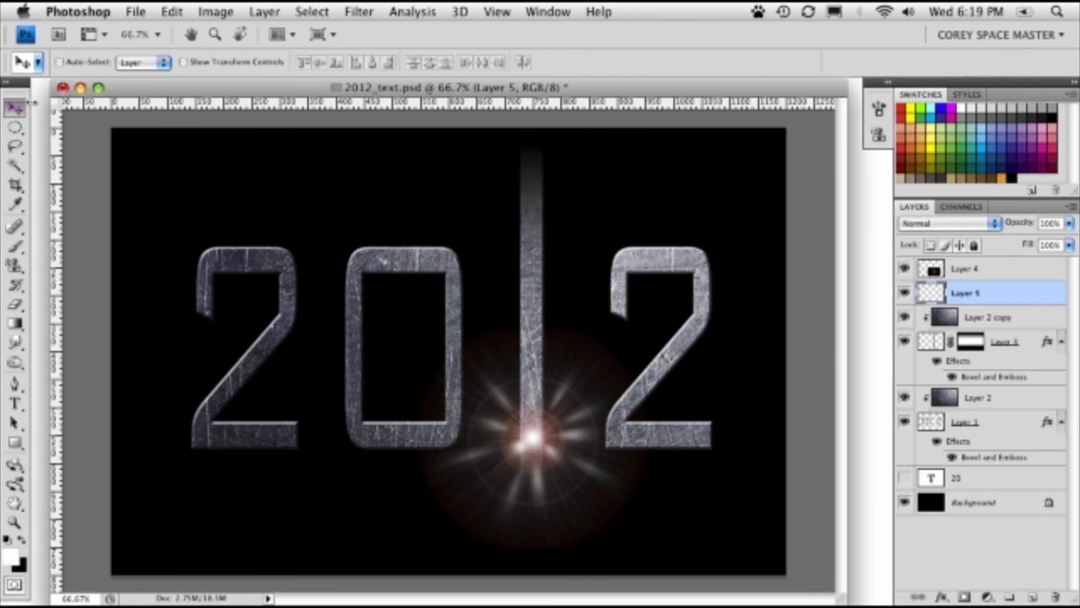
key(super+t)
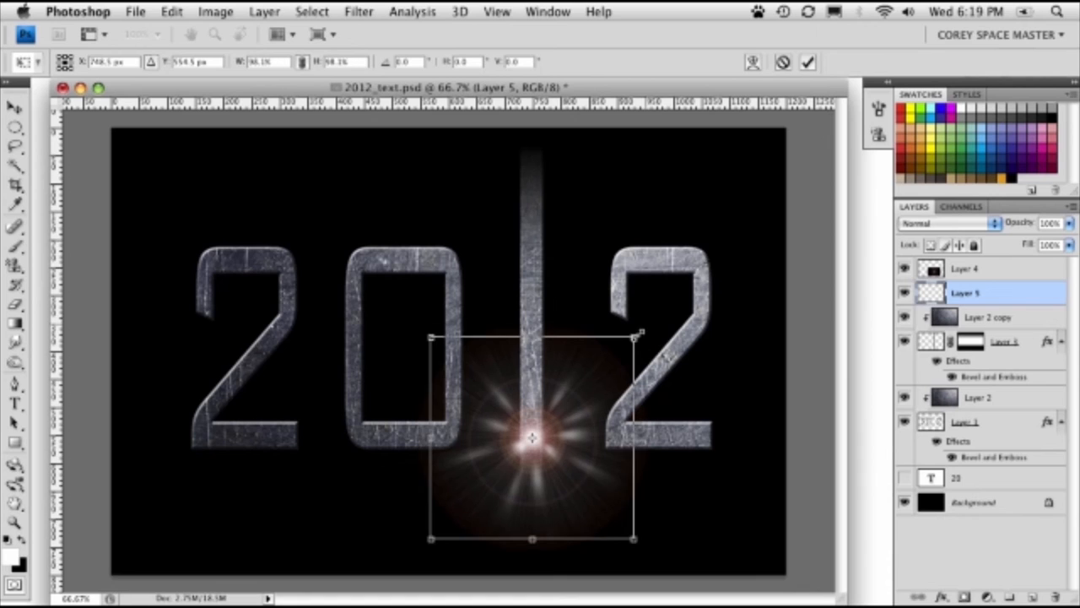
drag(642, 330, 574, 350)
key(Return)
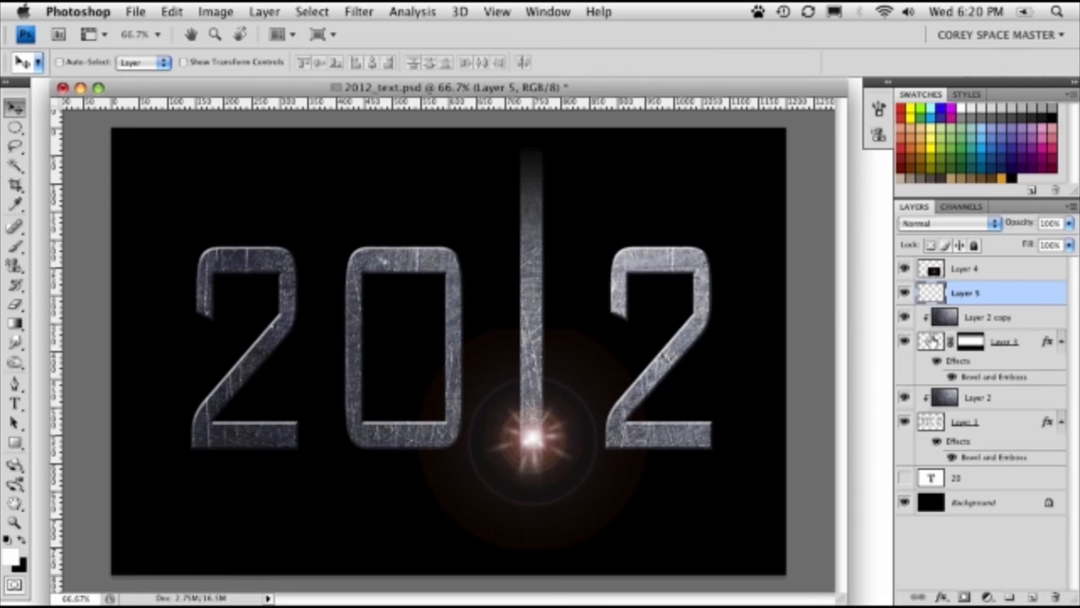
- Brighten the Layer 2 metal texture on the 2, 0 and 2 with Levels, setting the midtone input to 2.18
drag(514, 89, 500, 88)
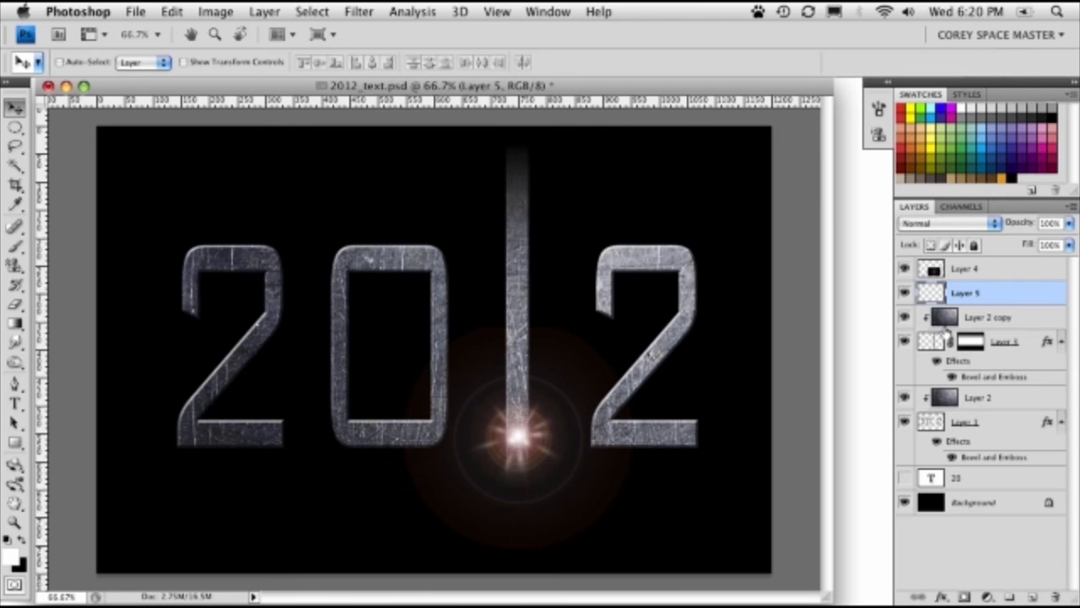
click(943, 321)
click(952, 405)
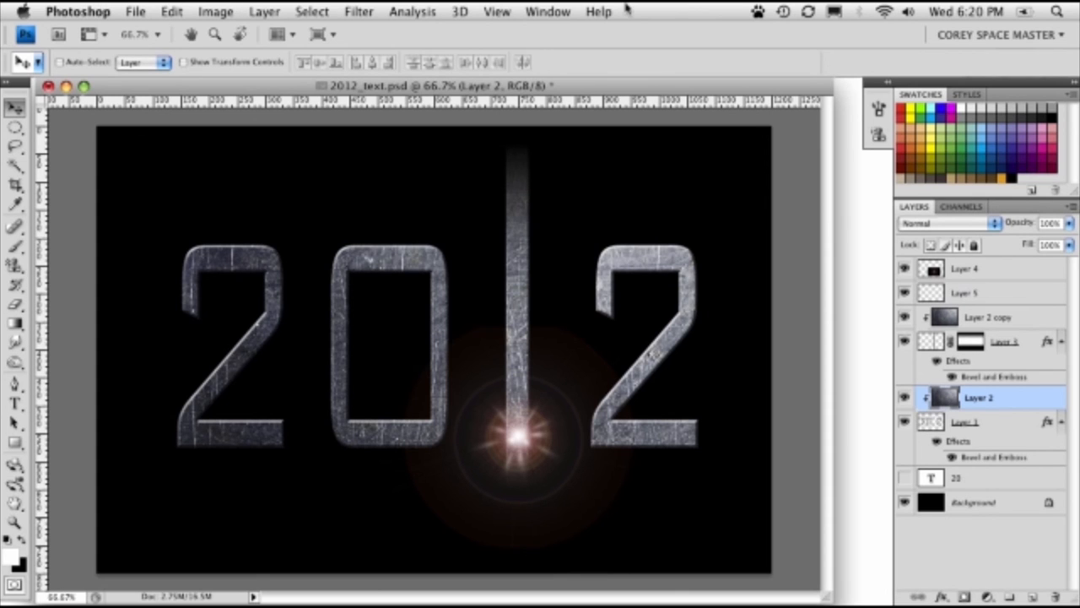
click(223, 11)
mouse_move(236, 59)
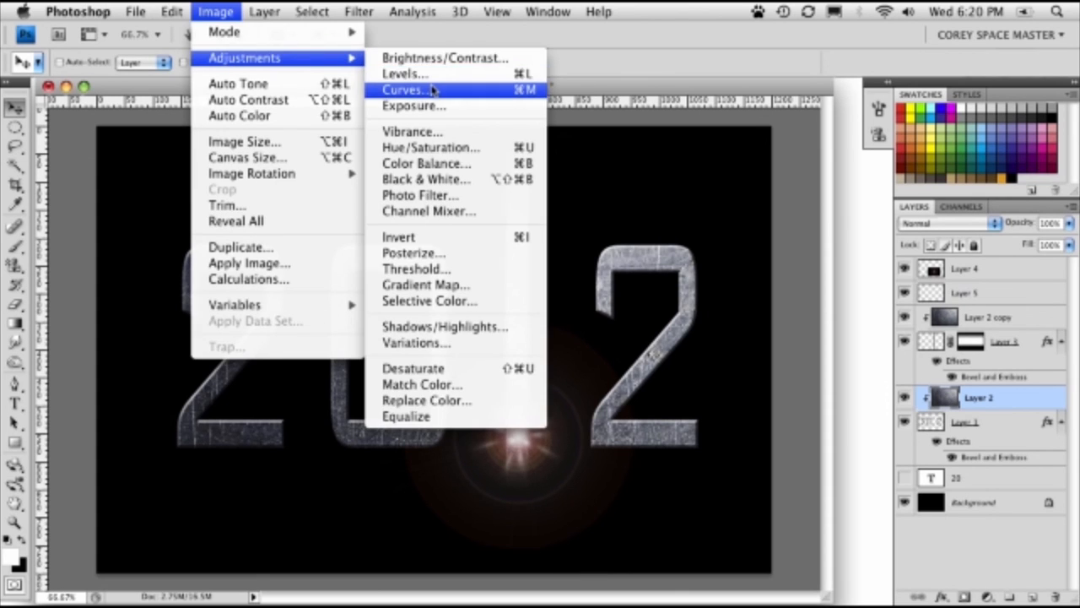
click(409, 75)
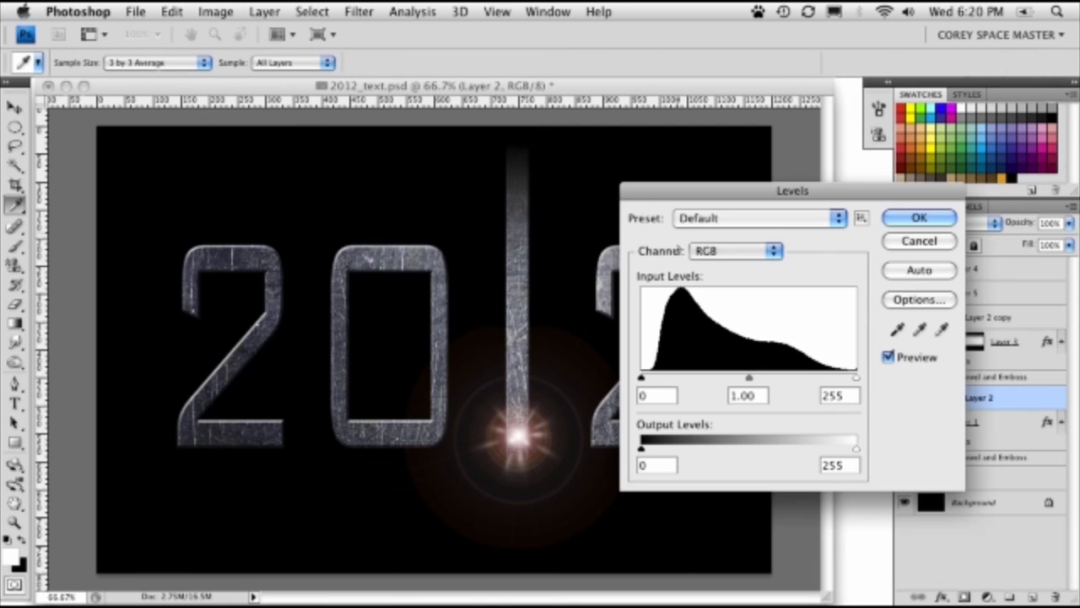
drag(748, 380, 689, 380)
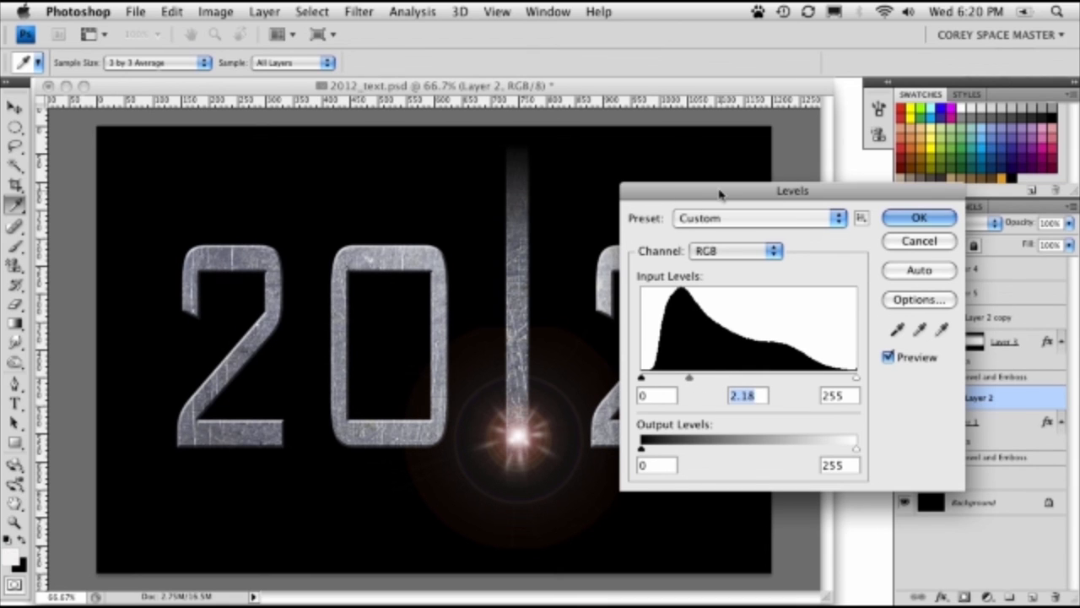
drag(699, 197, 476, 182)
click(696, 202)
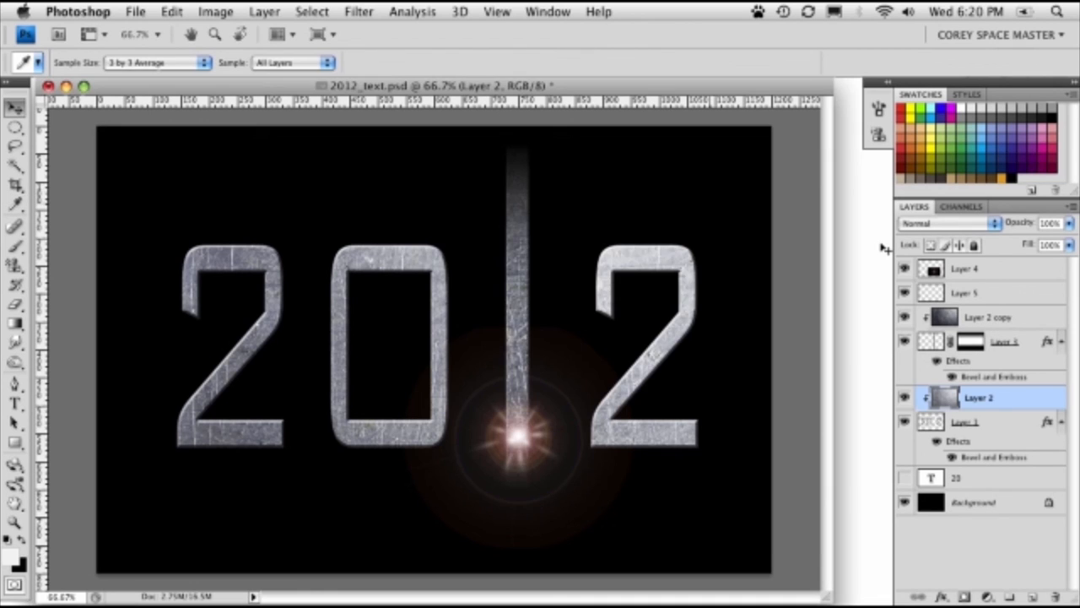
key(v)
- Brighten the Layer 2 copy texture on the tall 1 by raising its Levels midtones to match the other digits
click(979, 317)
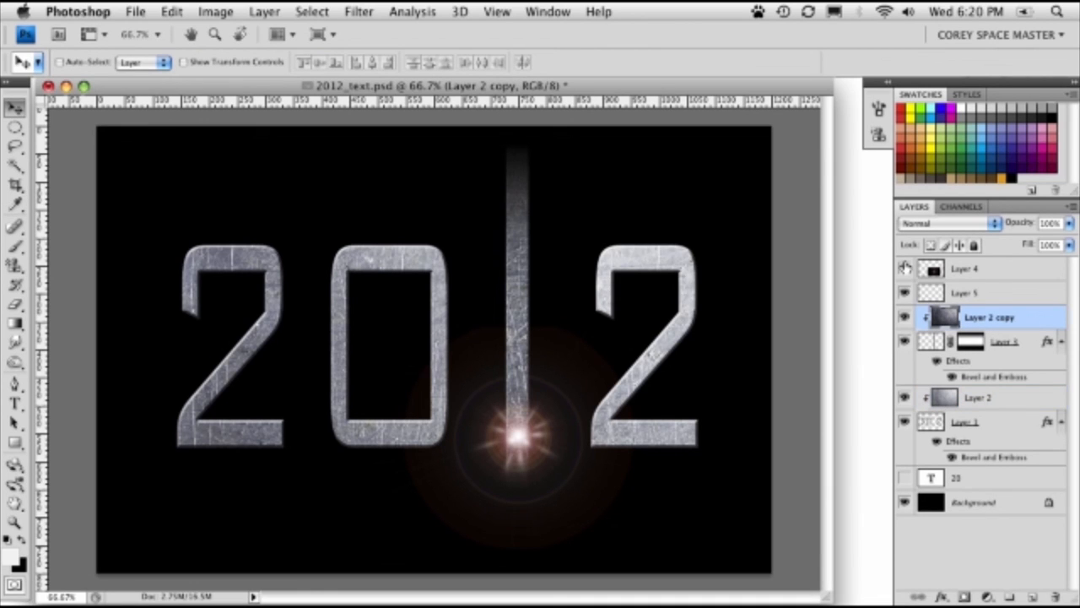
key(ctrl+l)
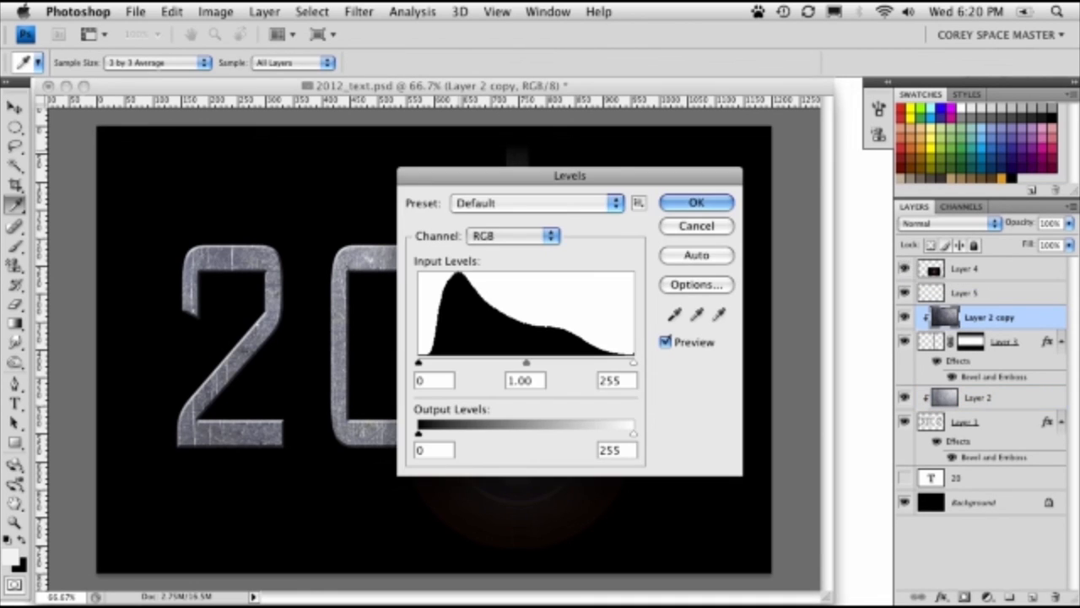
drag(478, 176, 714, 192)
drag(763, 380, 720, 387)
click(930, 218)
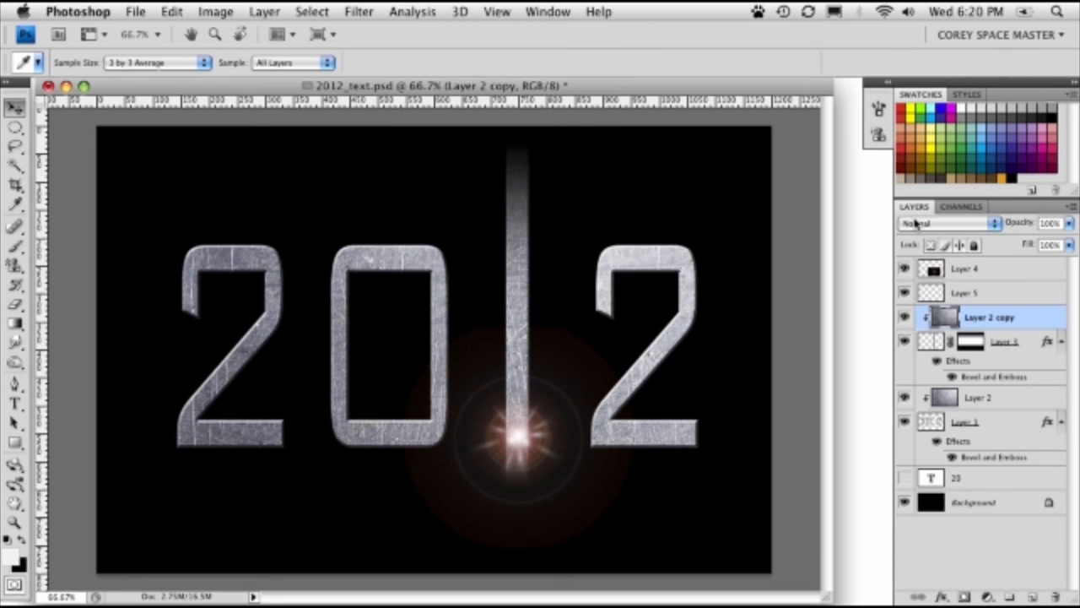
- Hide the rulers and reposition the document window with the Move tool active
key(v)
key(ctrl+r)
drag(616, 83, 653, 105)
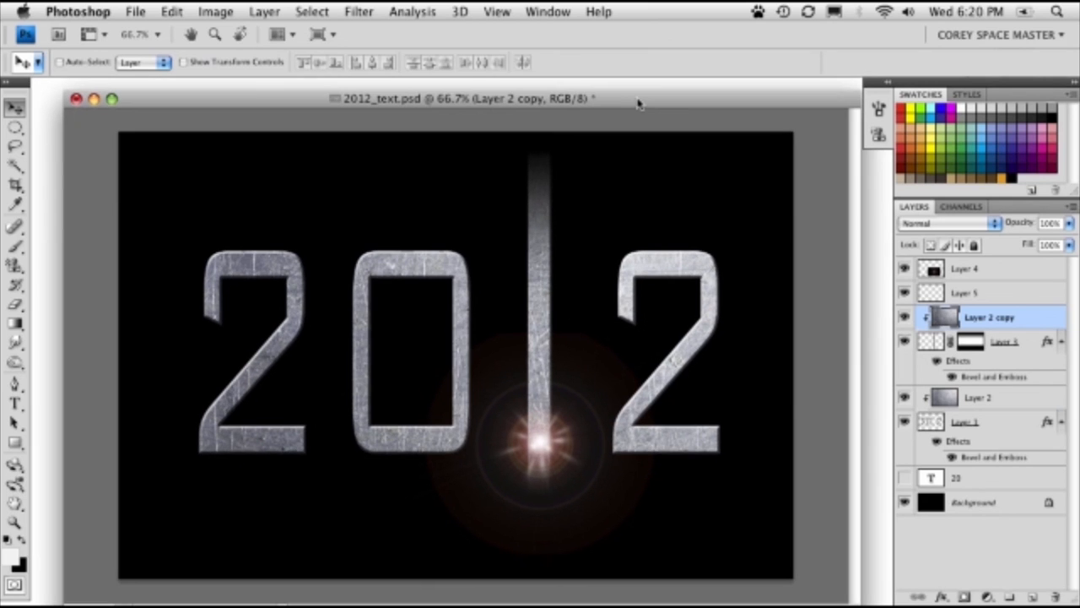